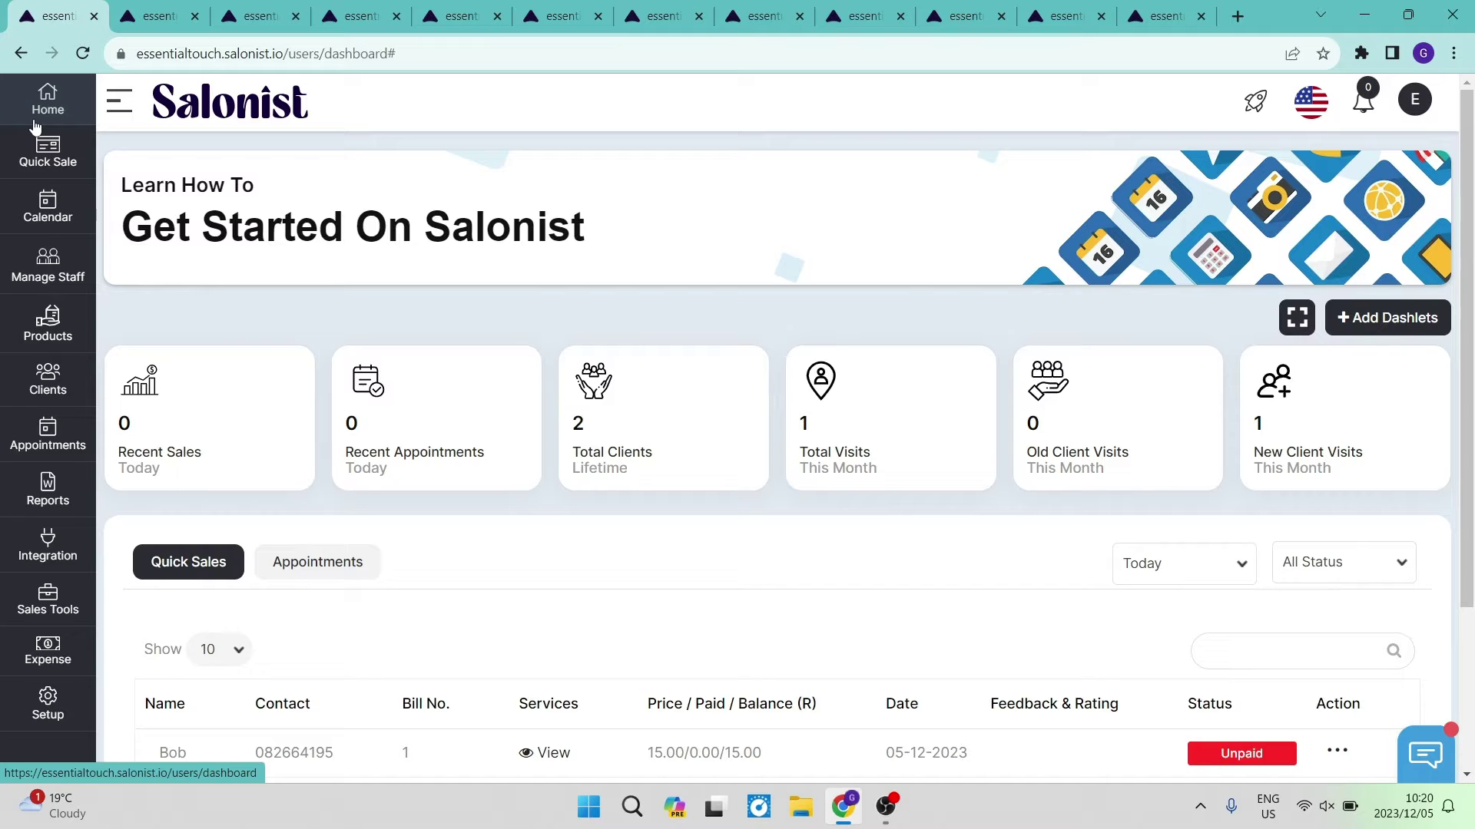
Step: Glance at today's appointments, then return to the quick sales list
scroll(420, 364, down, 3)
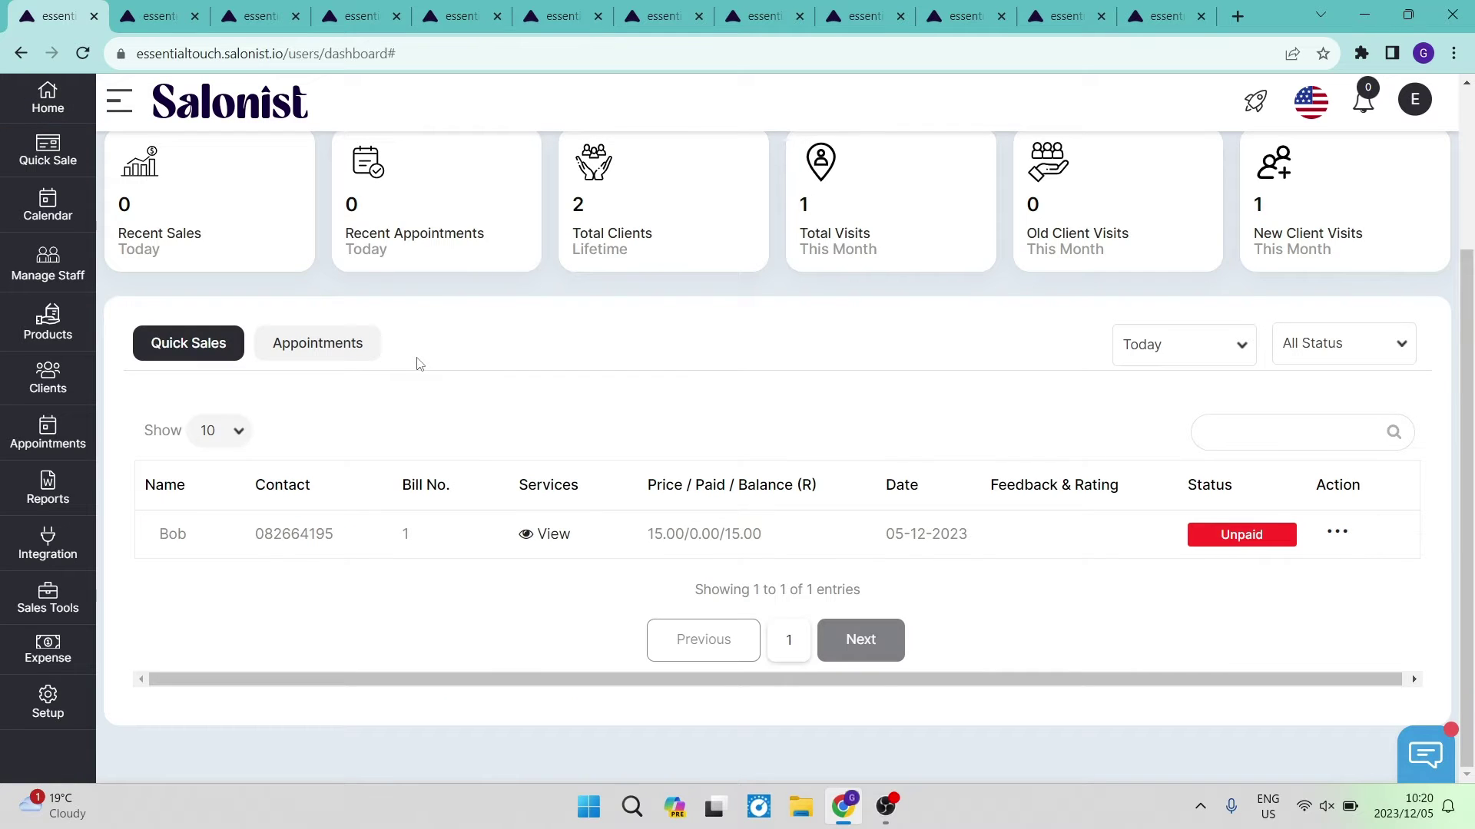
click(323, 347)
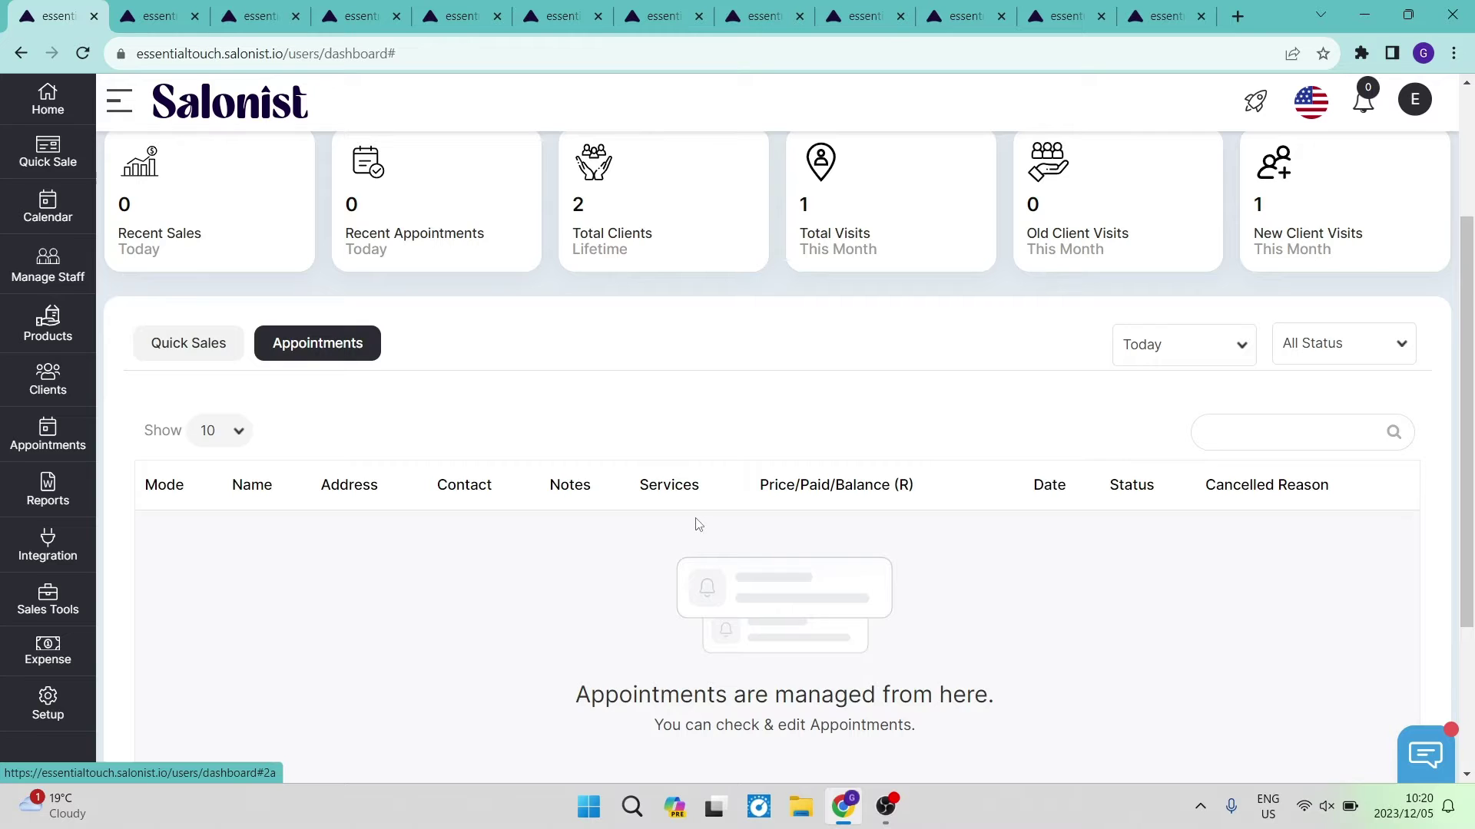
click(188, 342)
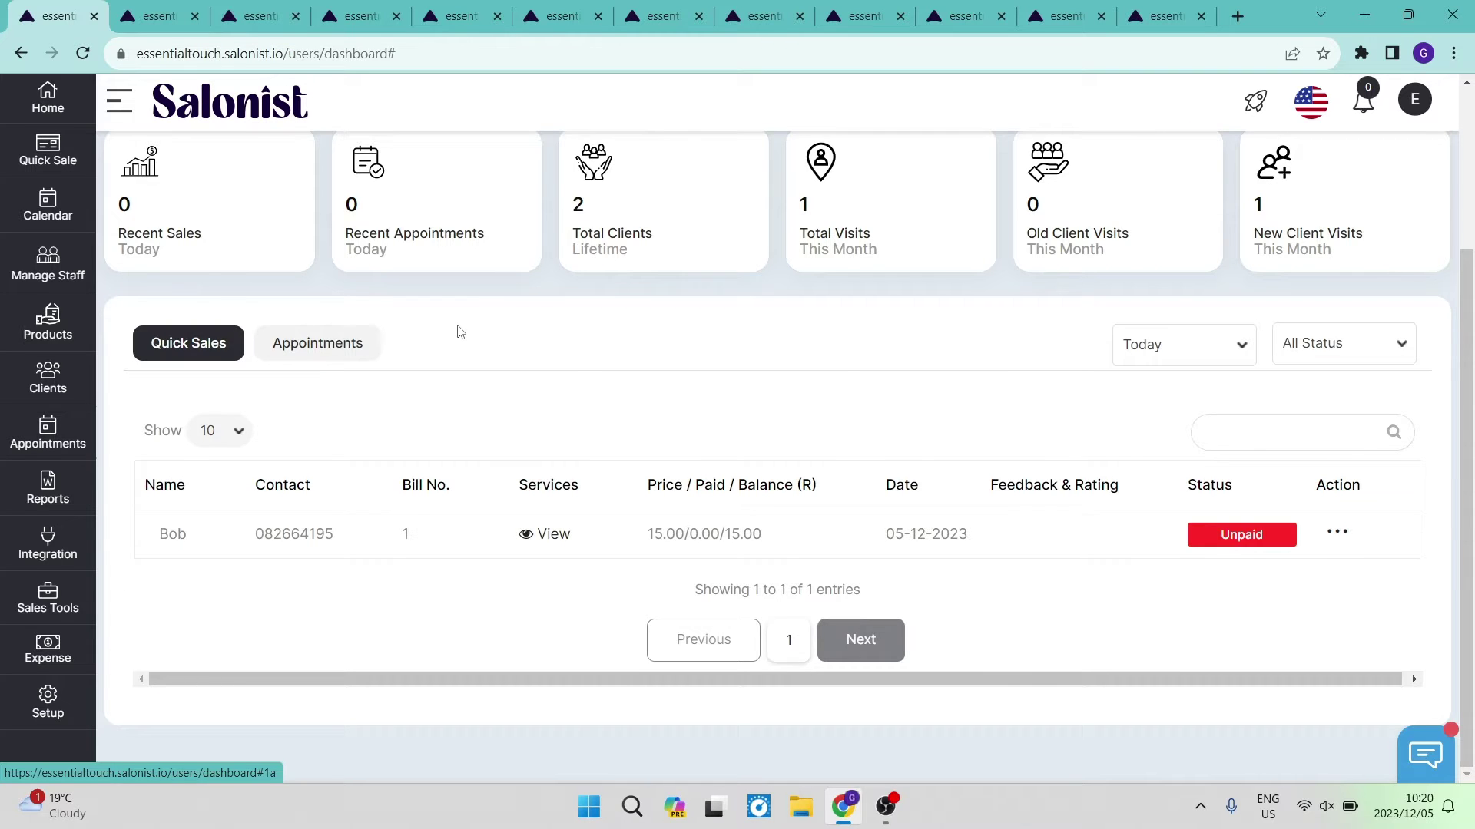
scroll(202, 311, up, 3)
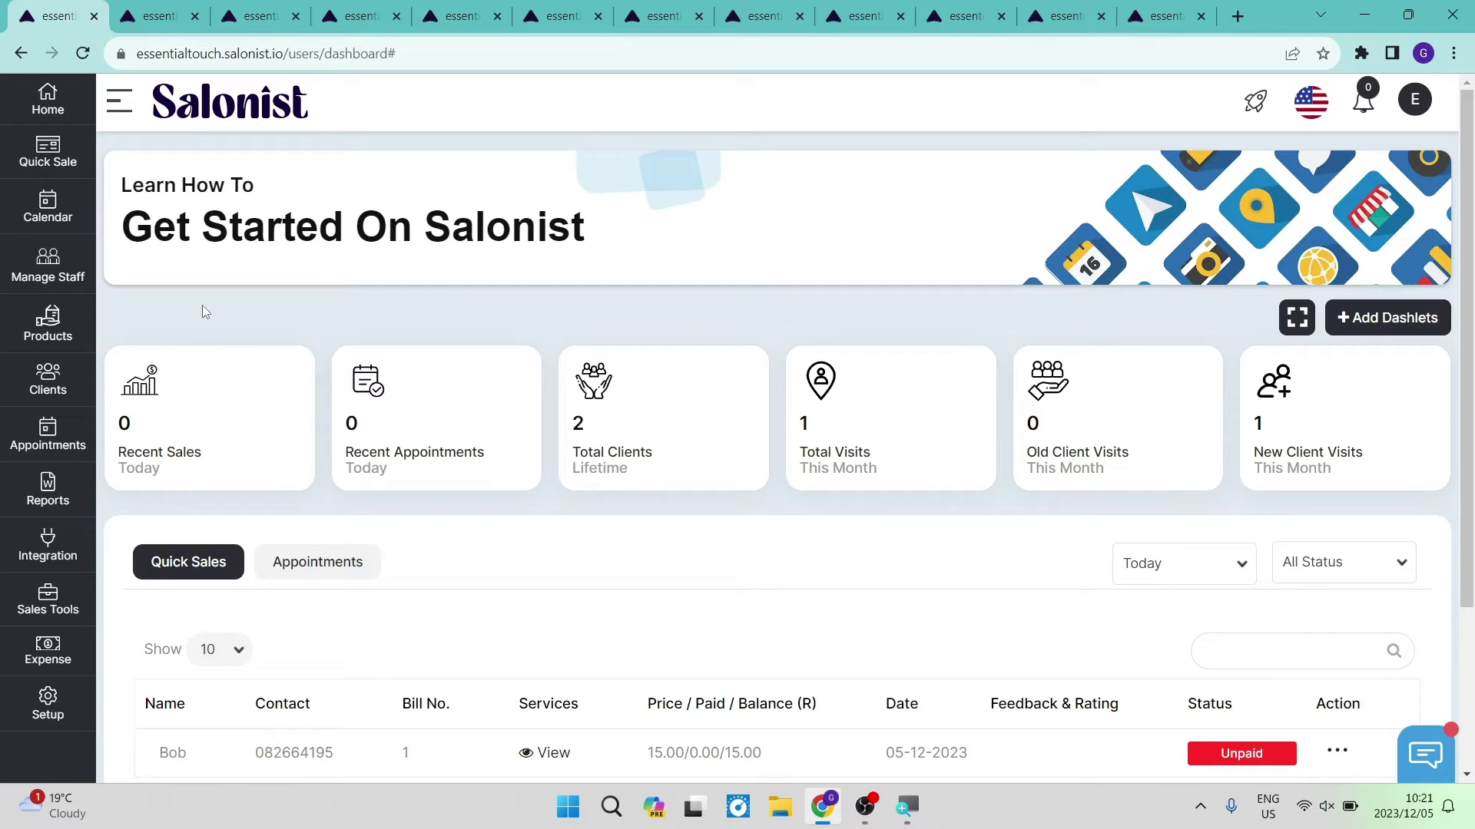
Step: On the quick-sale Create Invoice page, search the client box for the new client's first name
key(ctrl+Tab)
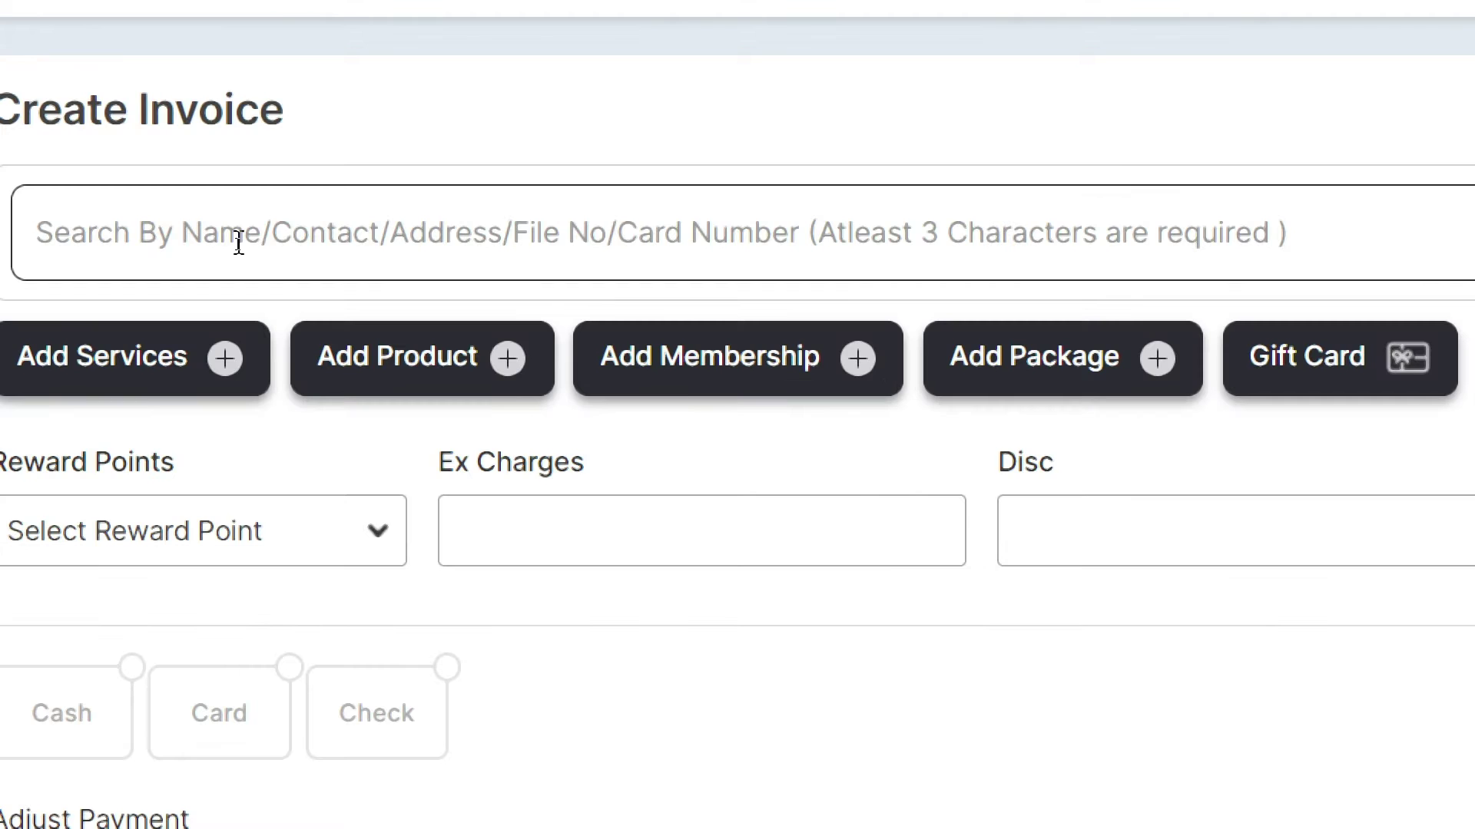
click(238, 245)
text(Vi)
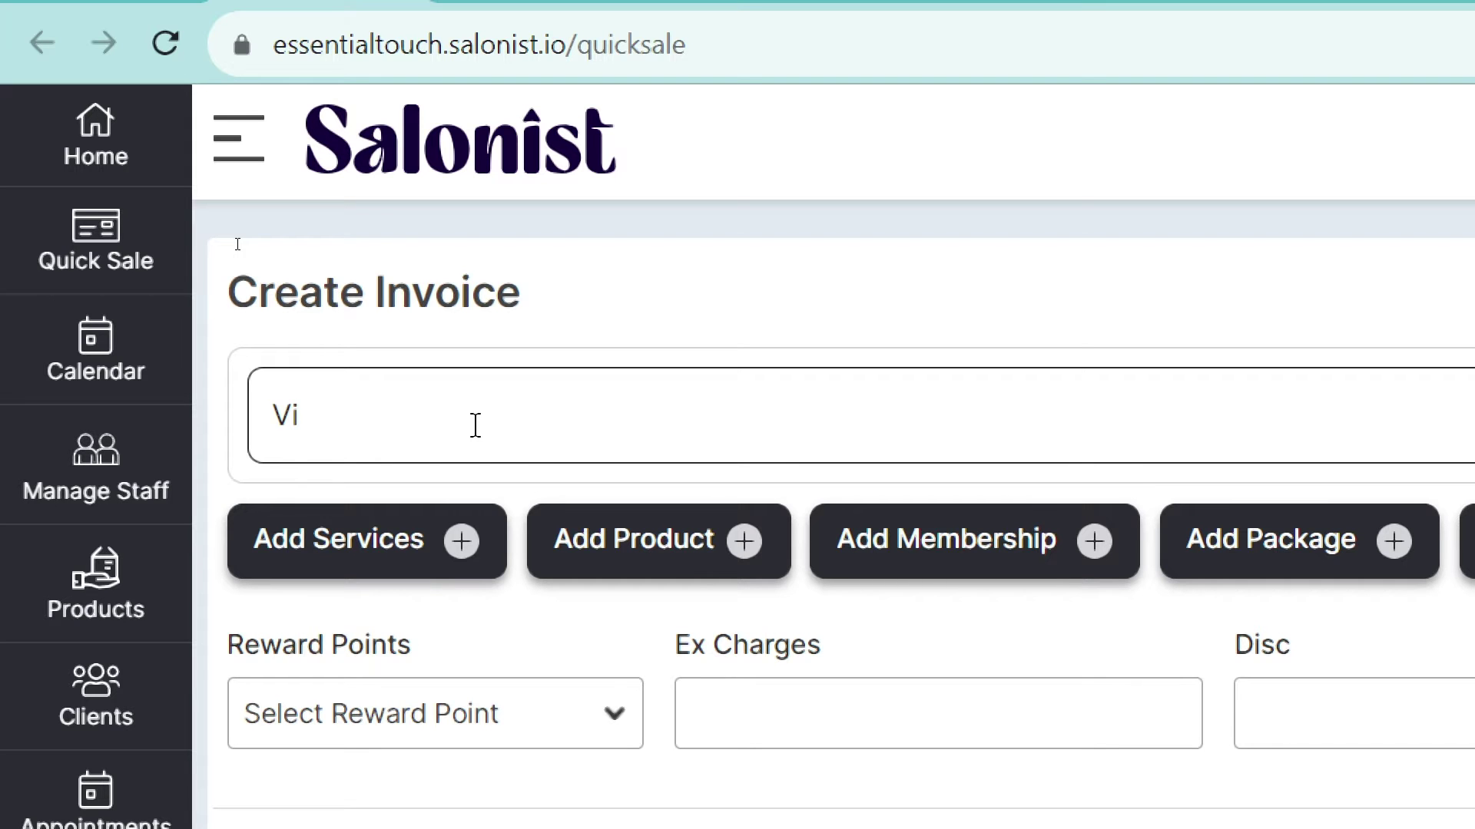
text(ncent)
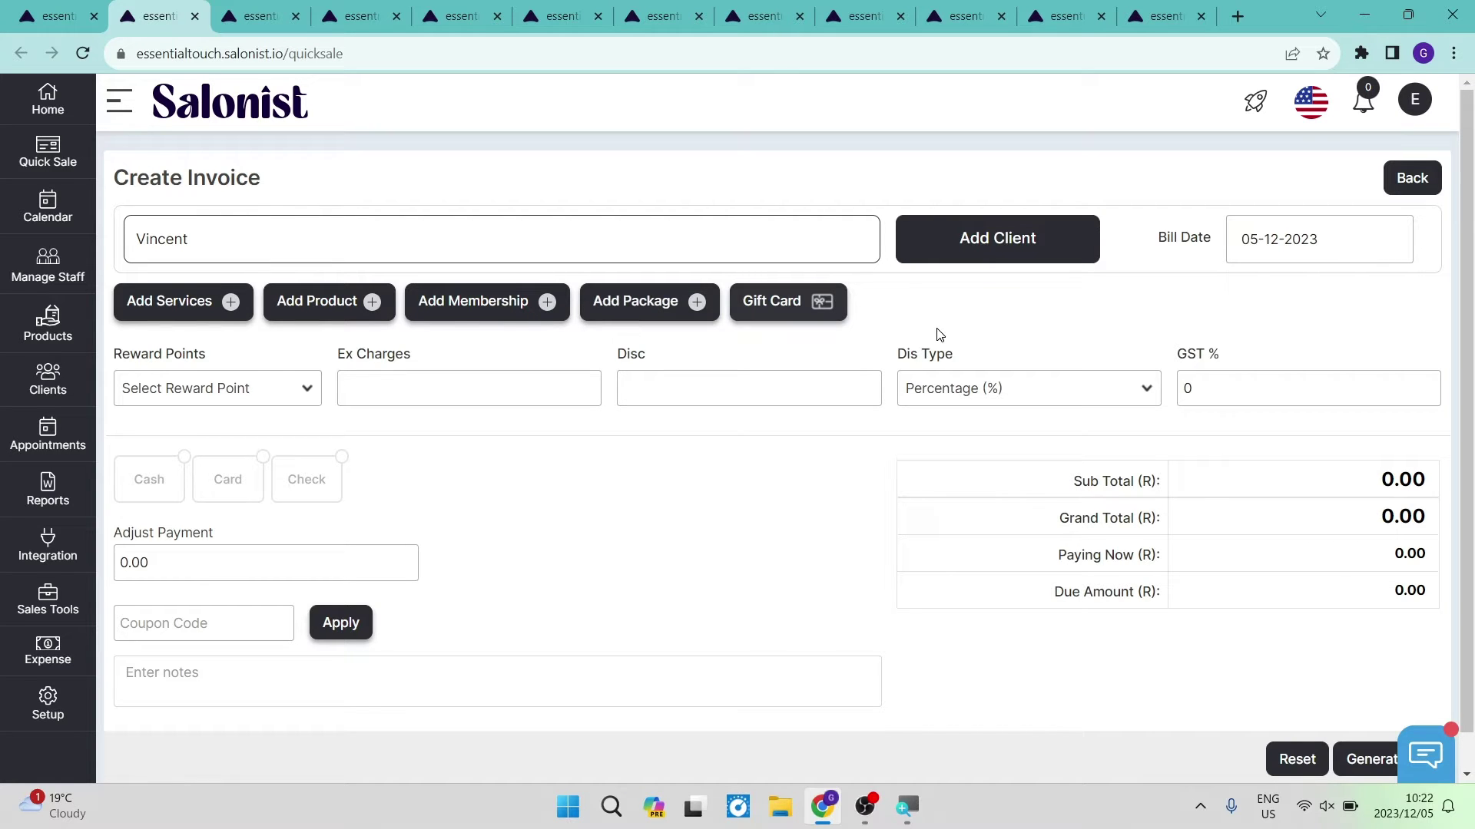
Step: Add the searched name as a new client with only a contact number, leaving other fields empty, and save
click(997, 244)
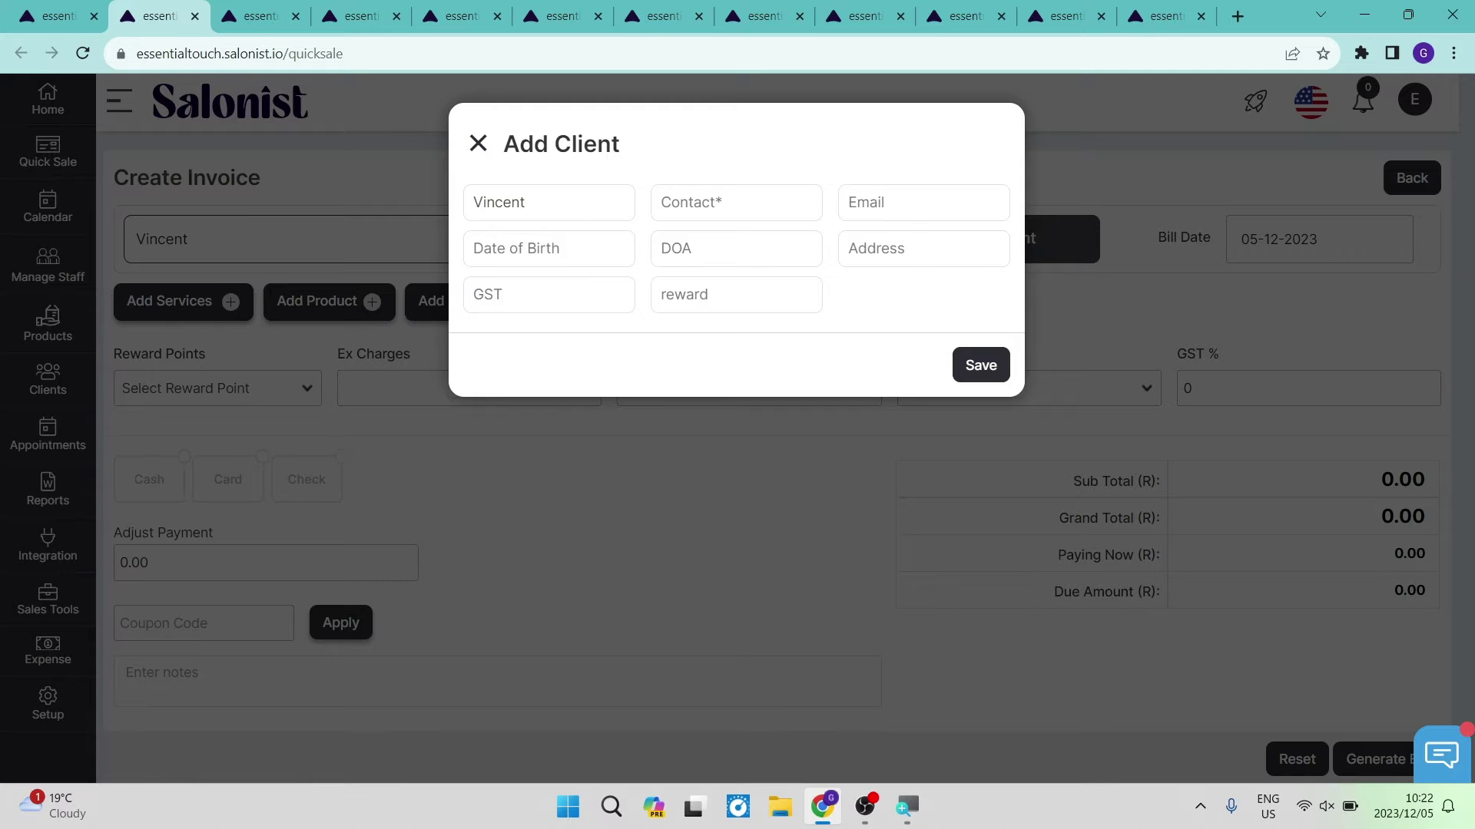
click(736, 202)
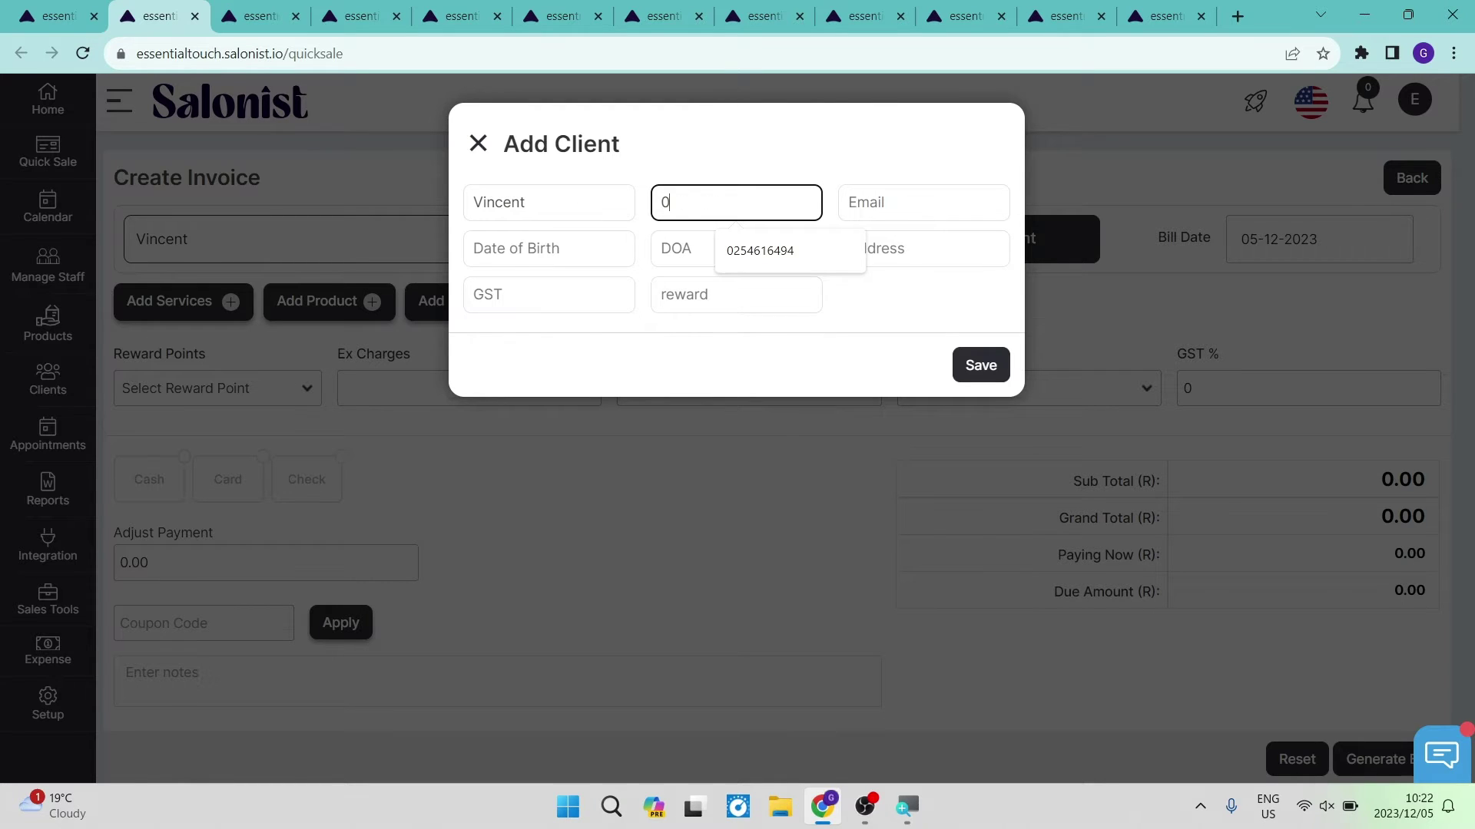
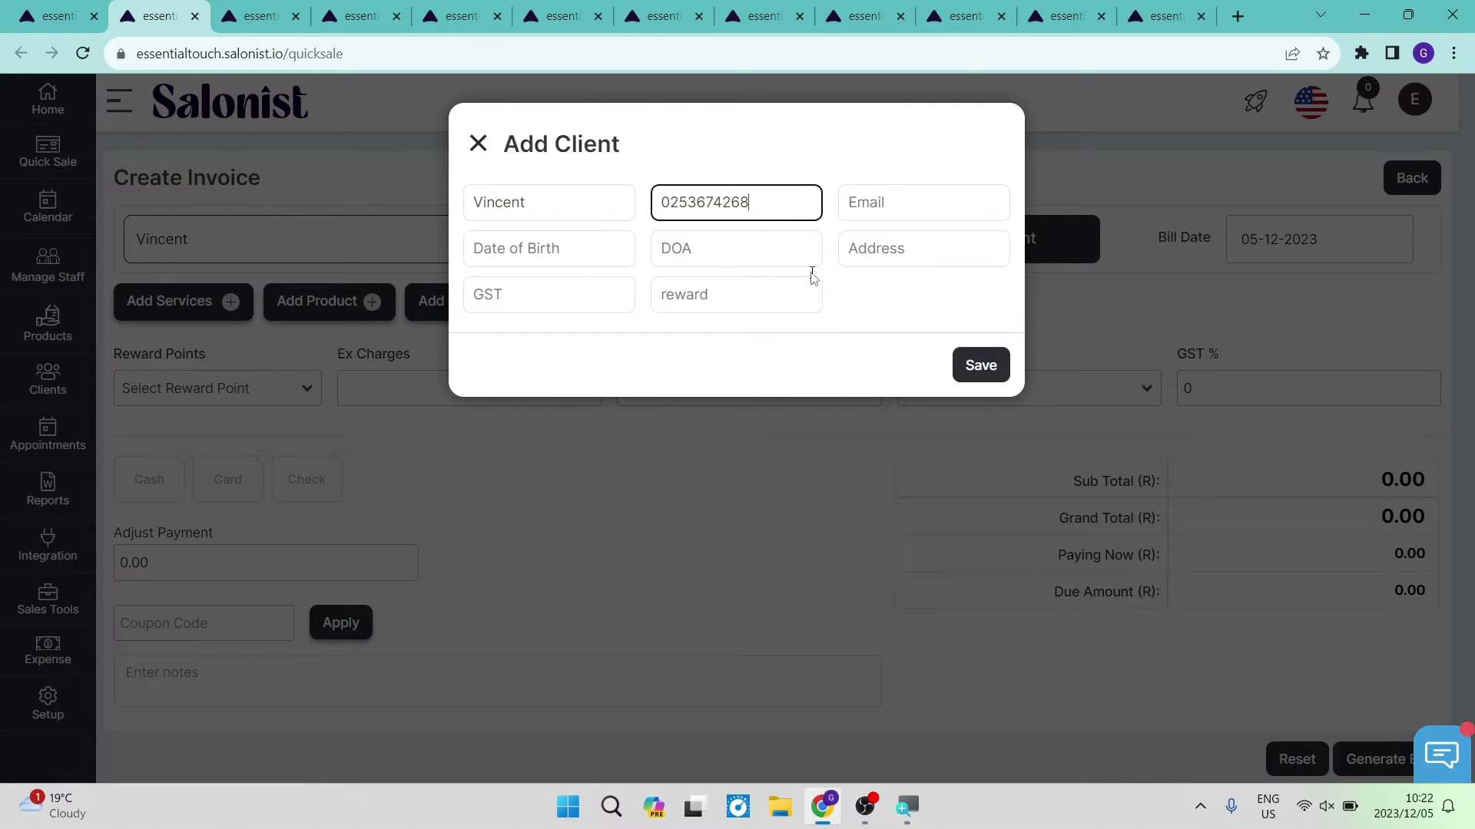
click(922, 202)
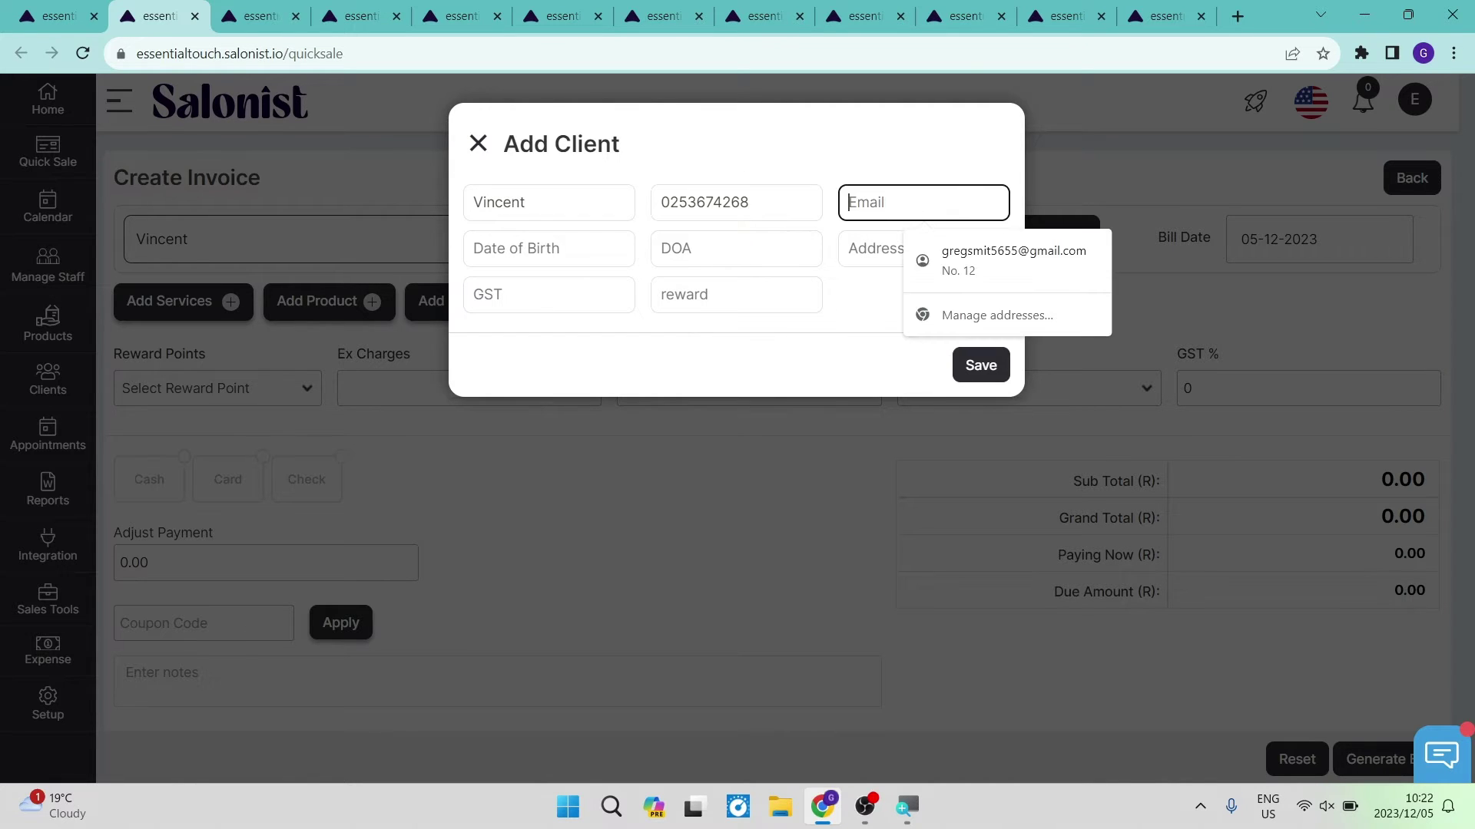
click(922, 248)
click(736, 248)
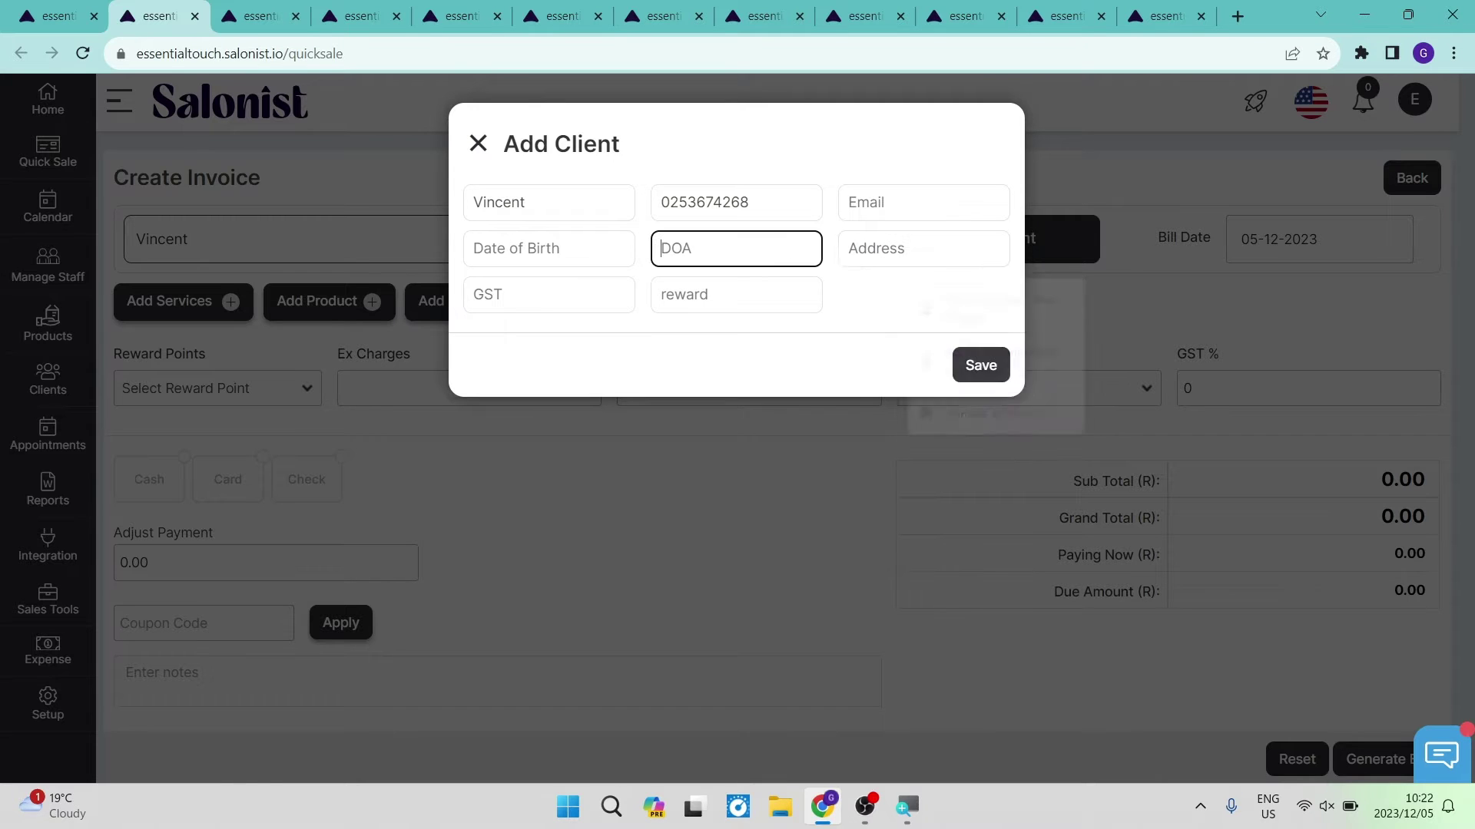
click(584, 248)
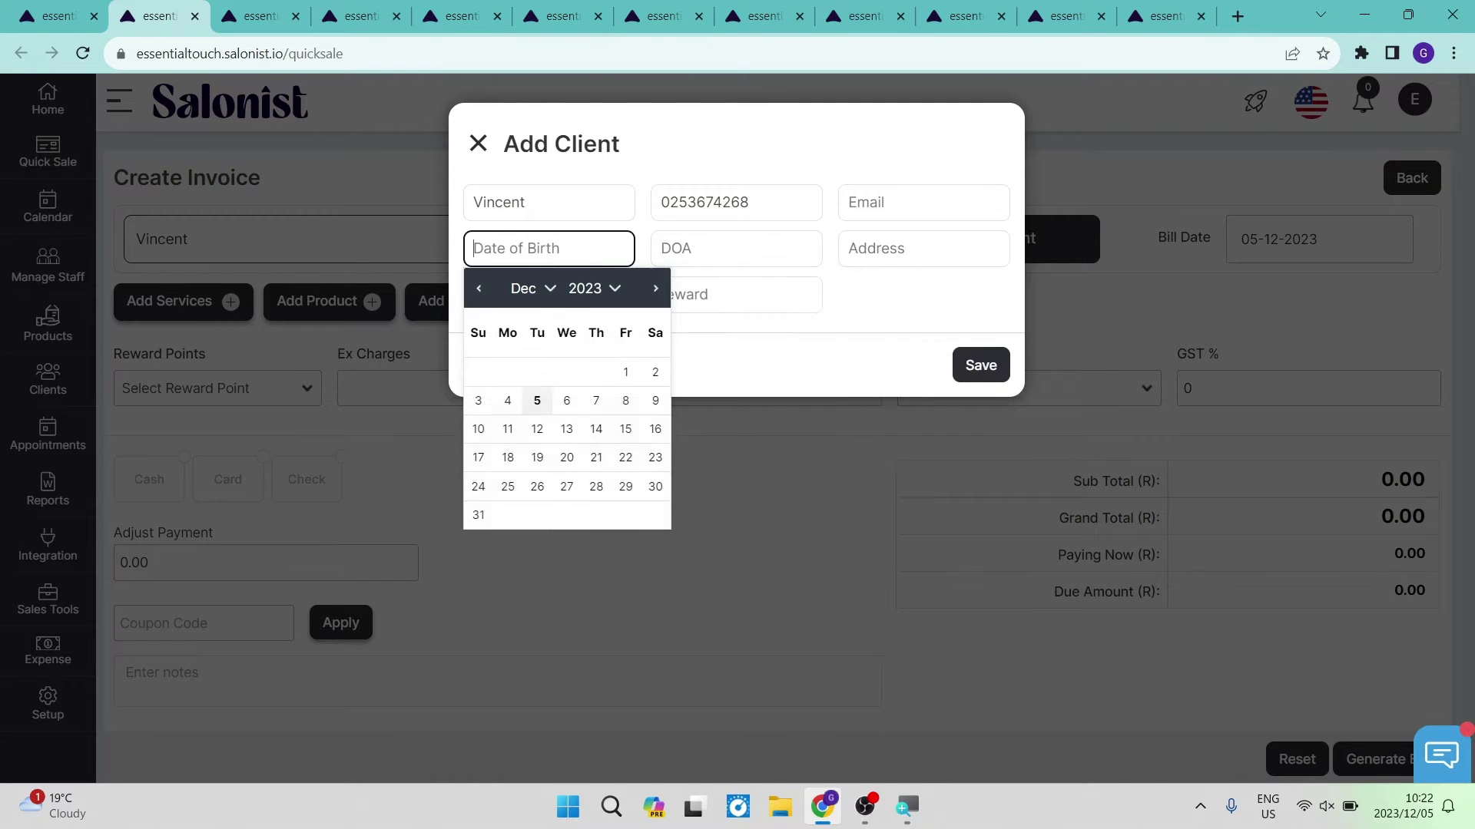
click(703, 338)
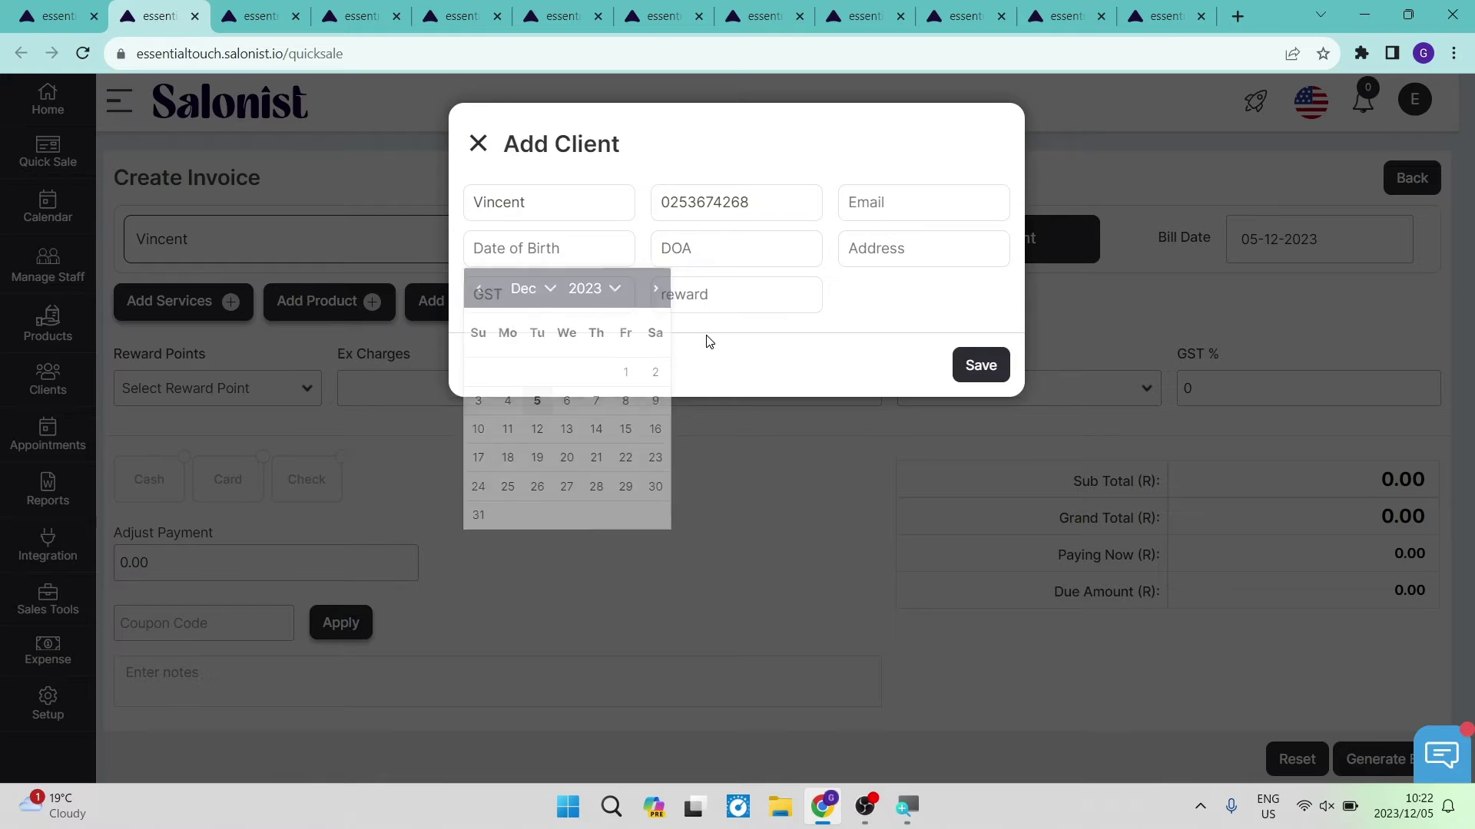
click(600, 307)
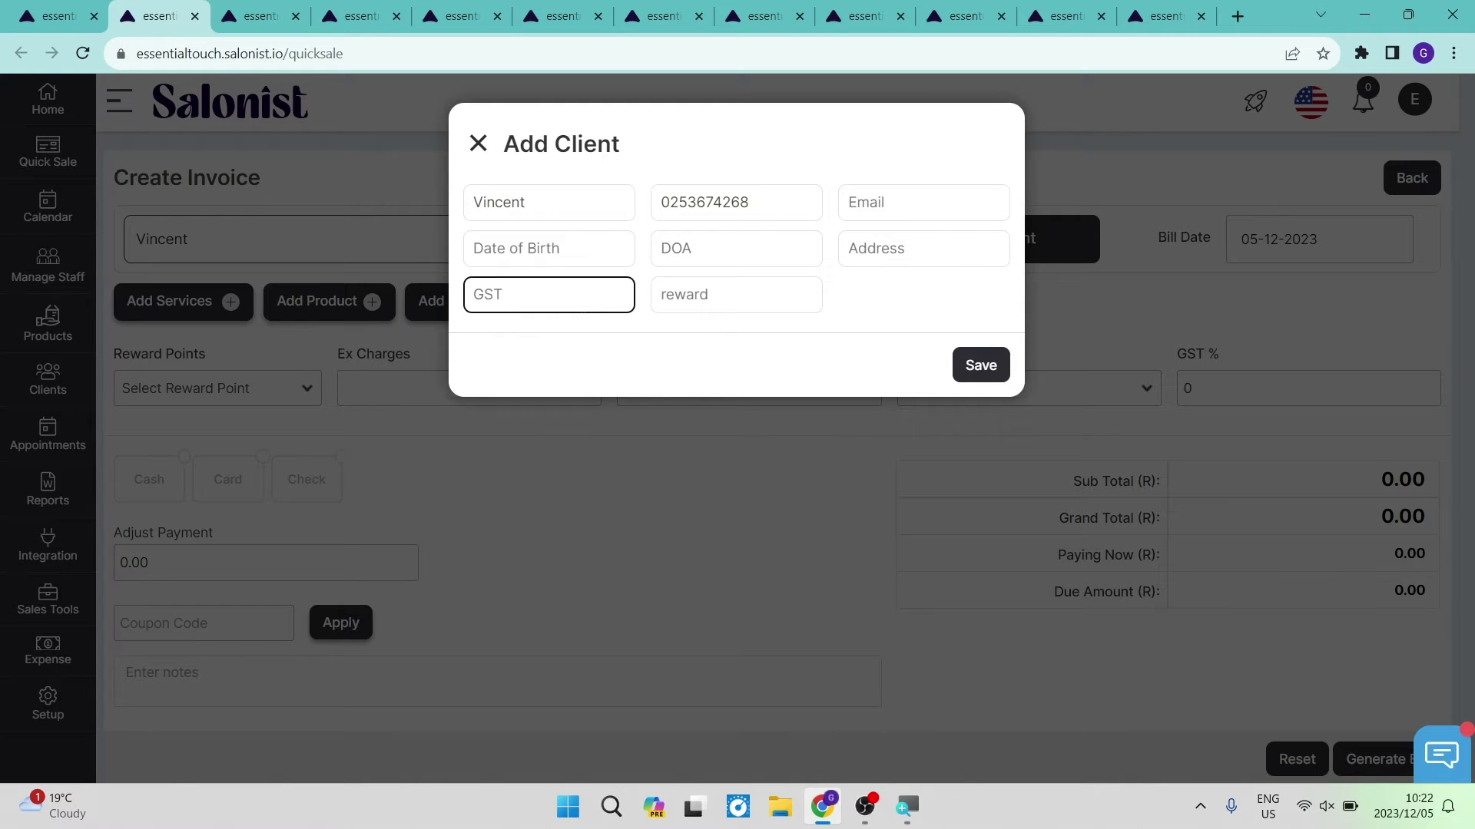
click(736, 295)
click(881, 318)
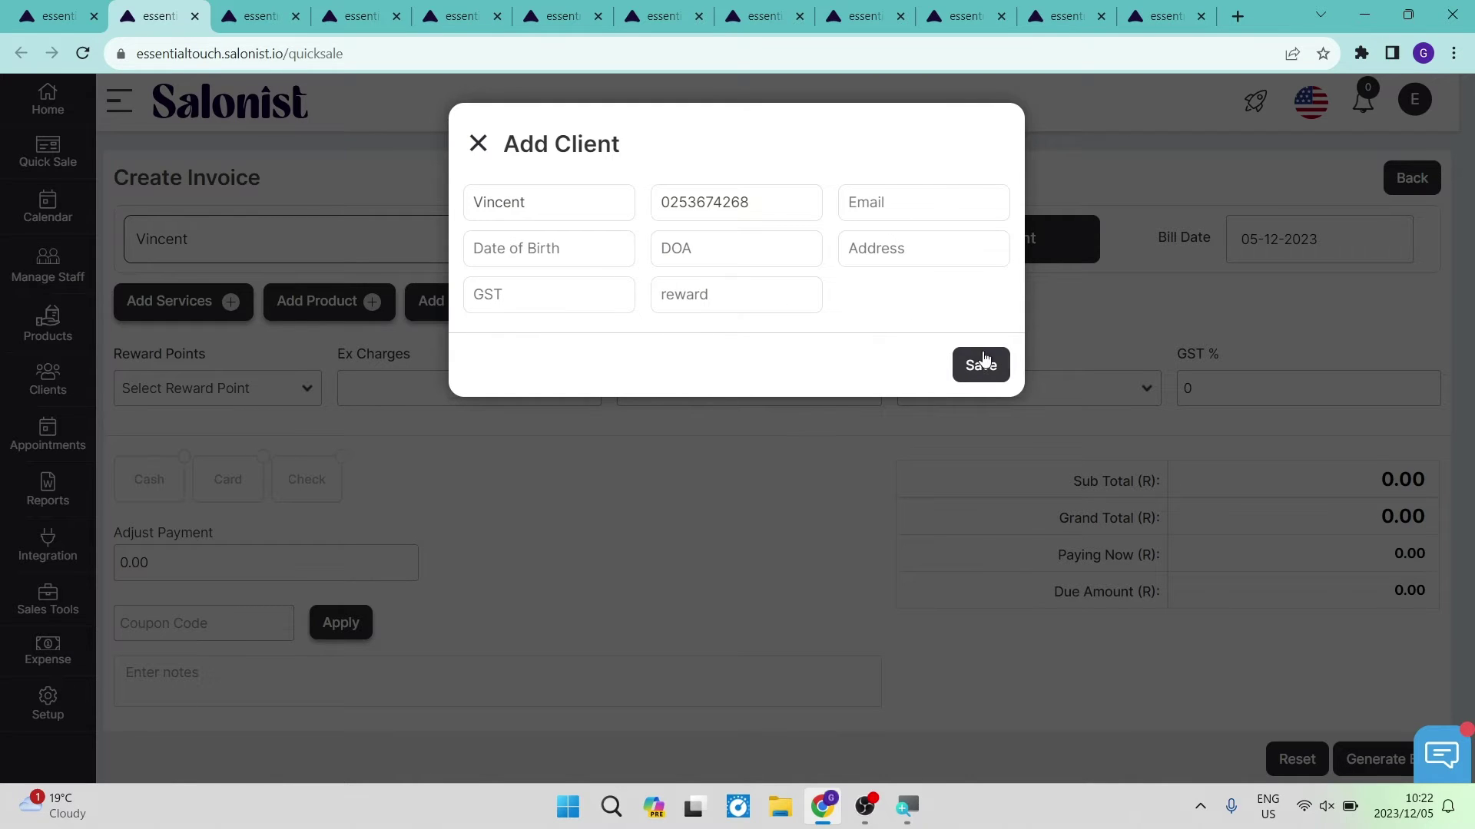
click(969, 377)
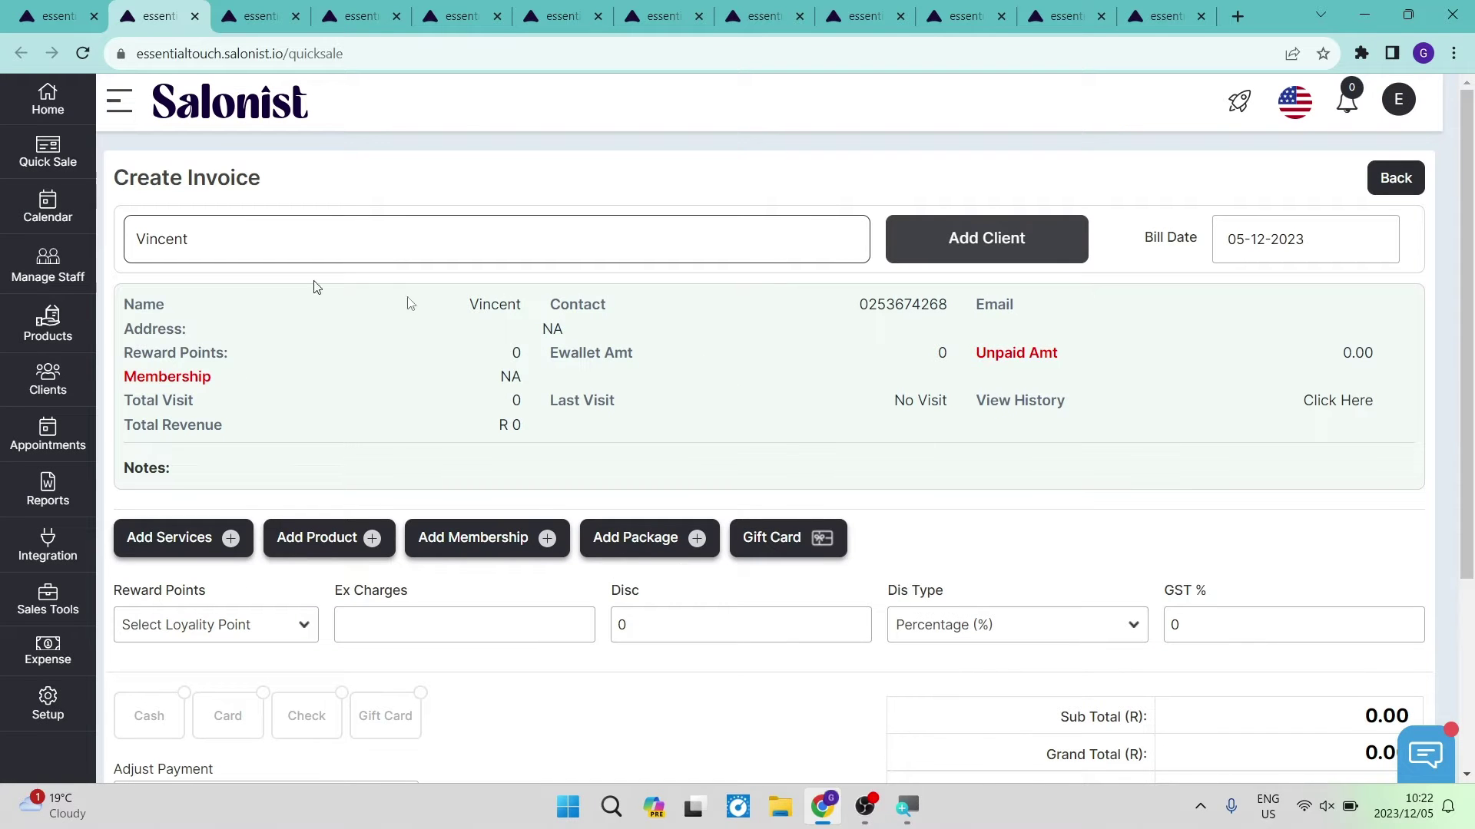
Step: Add a Clean-up facial service line assigned to a staff member at 04:00 PM
scroll(540, 383, down, 2)
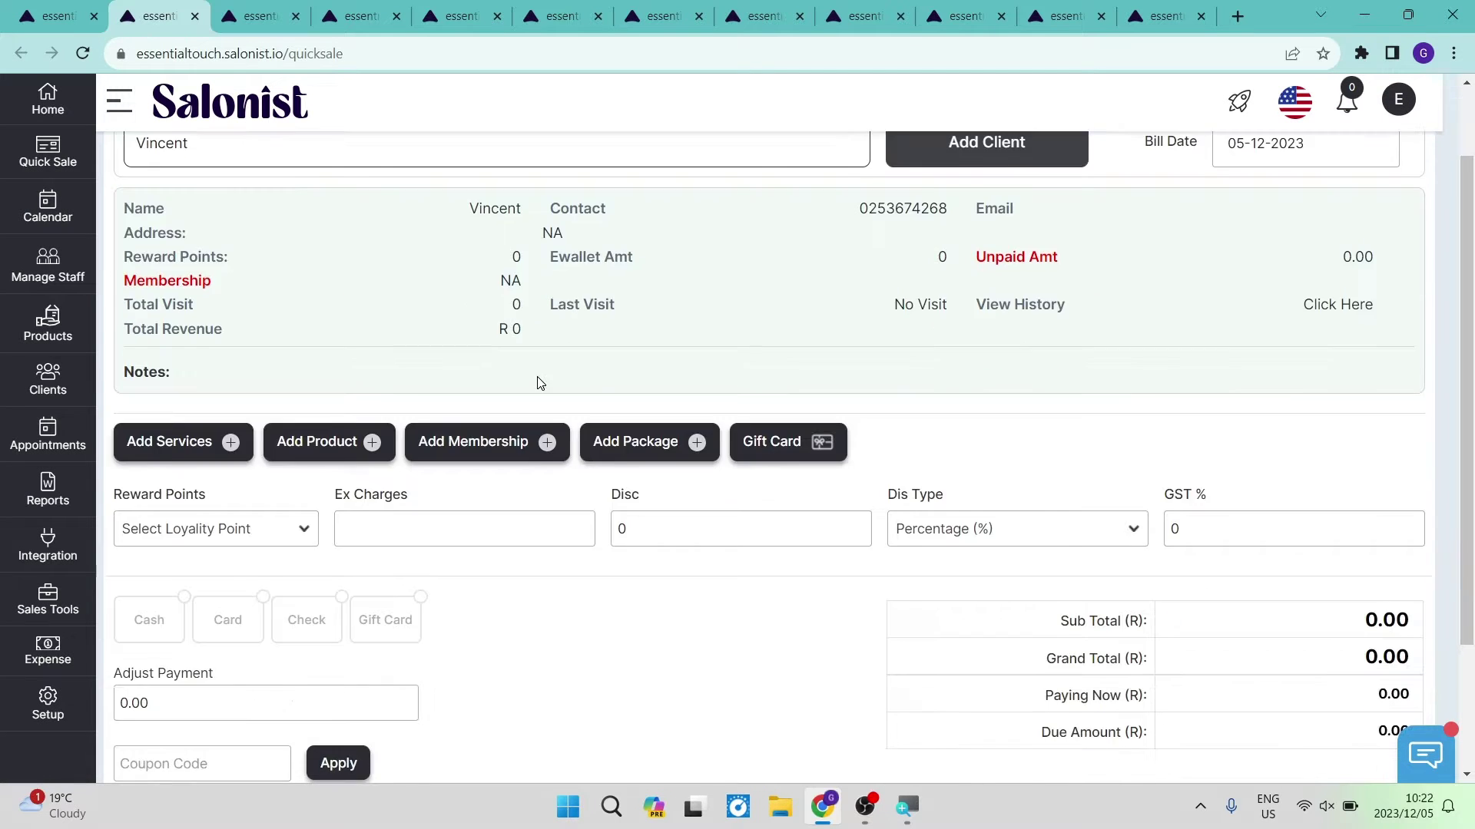
scroll(341, 363, down, 2)
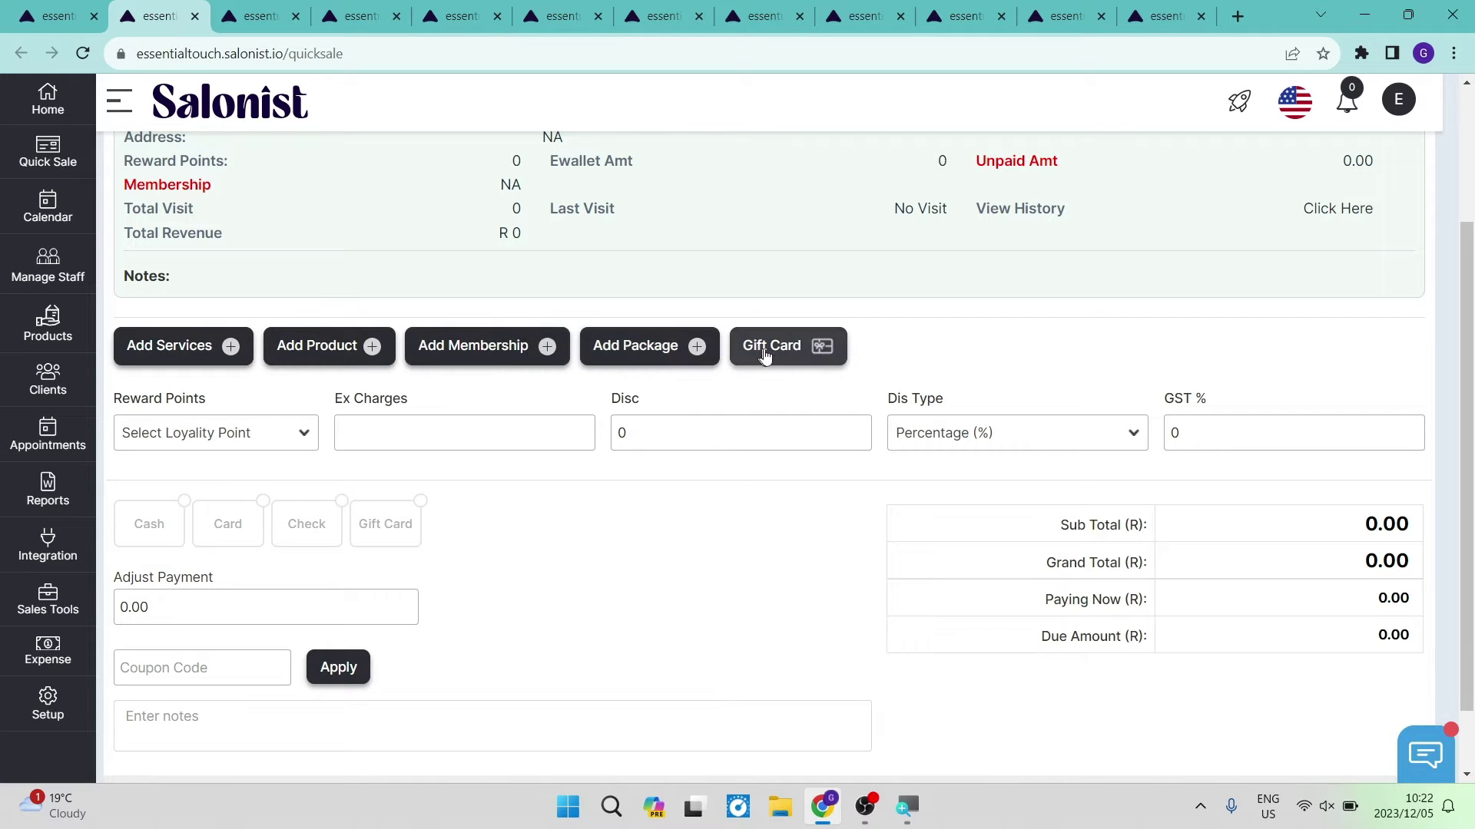
click(180, 350)
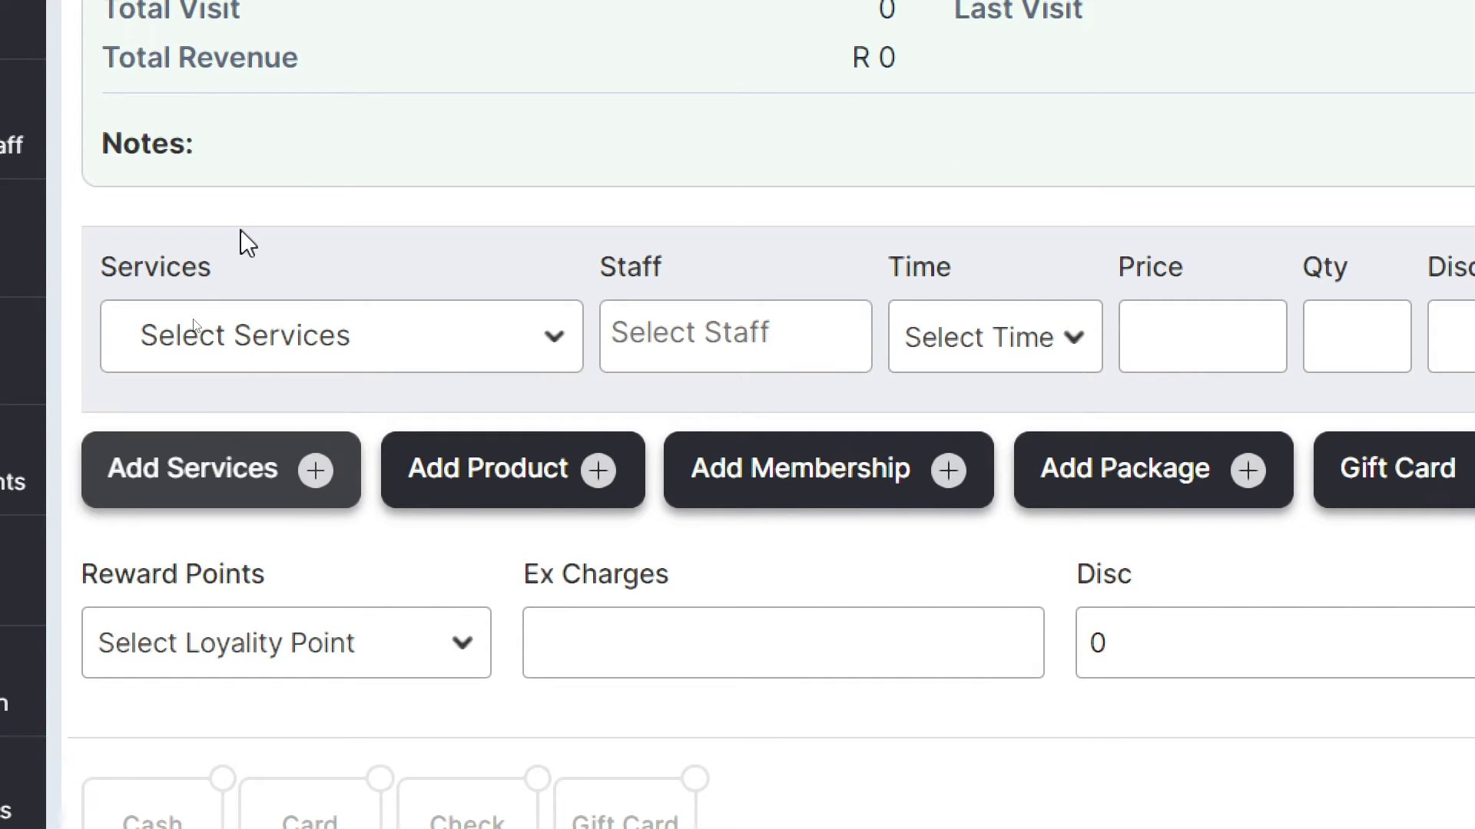
click(381, 351)
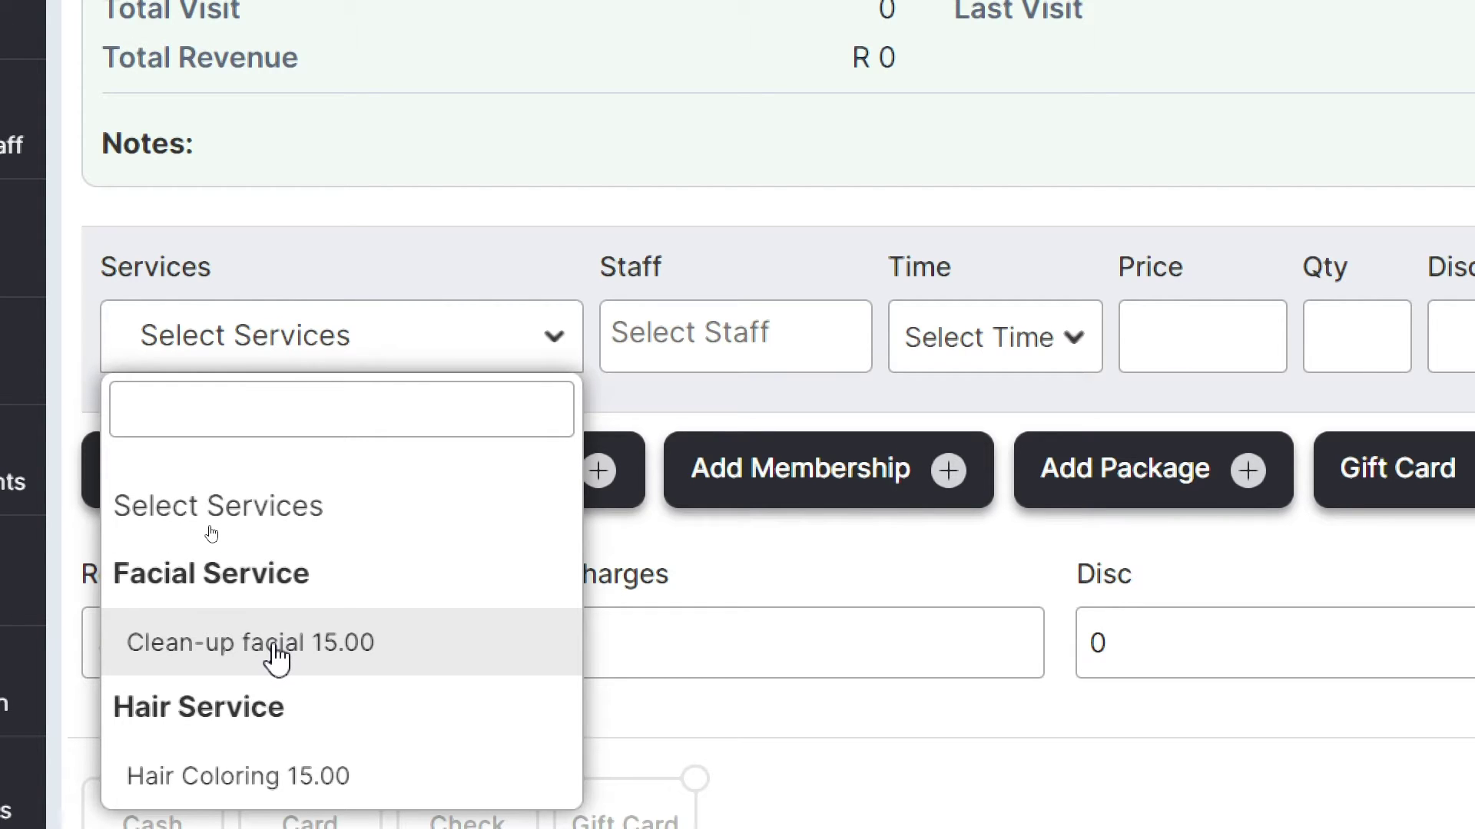
click(276, 654)
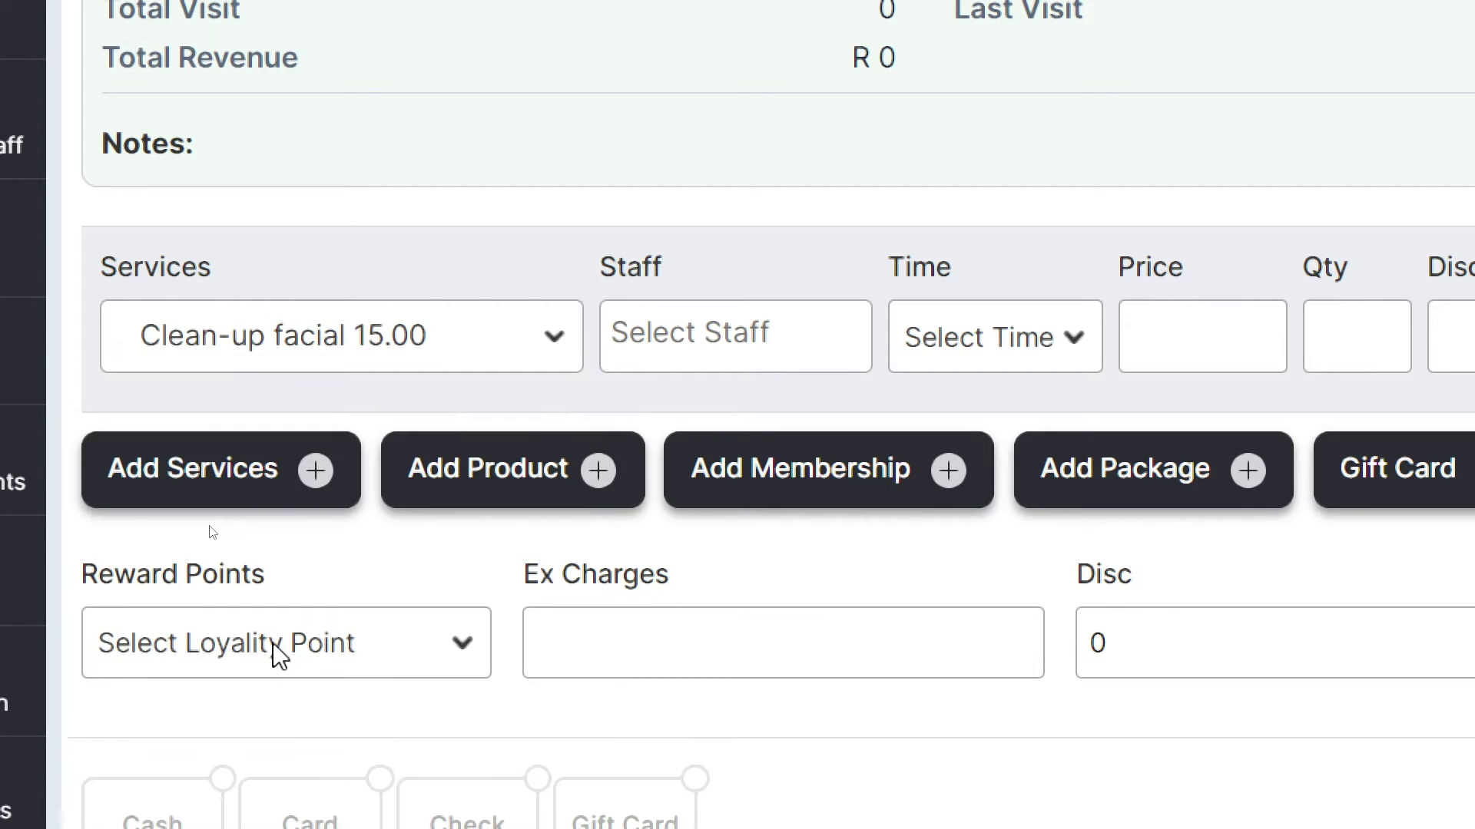
click(733, 367)
click(615, 496)
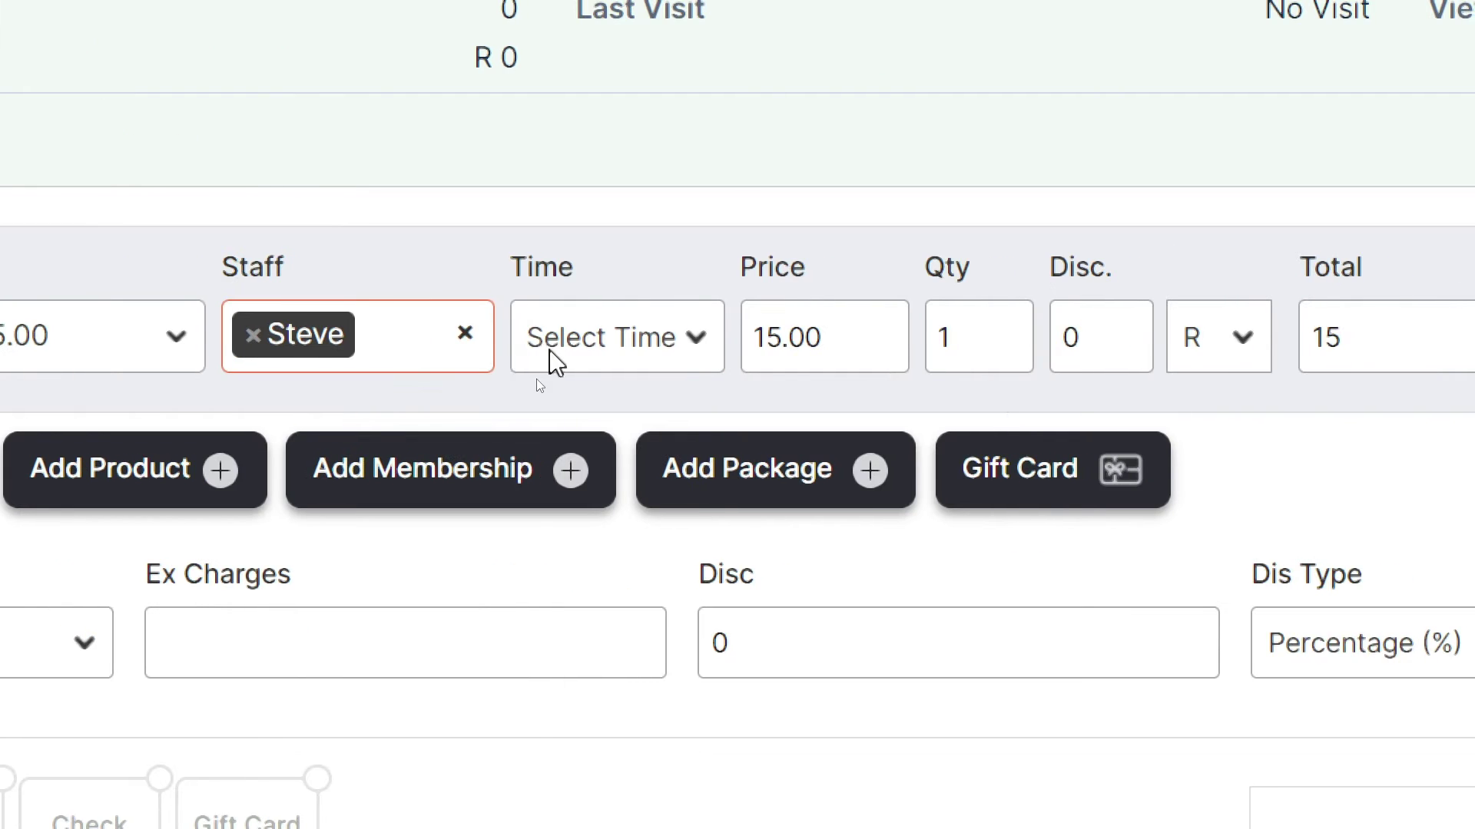
click(550, 349)
scroll(603, 653, down, 3)
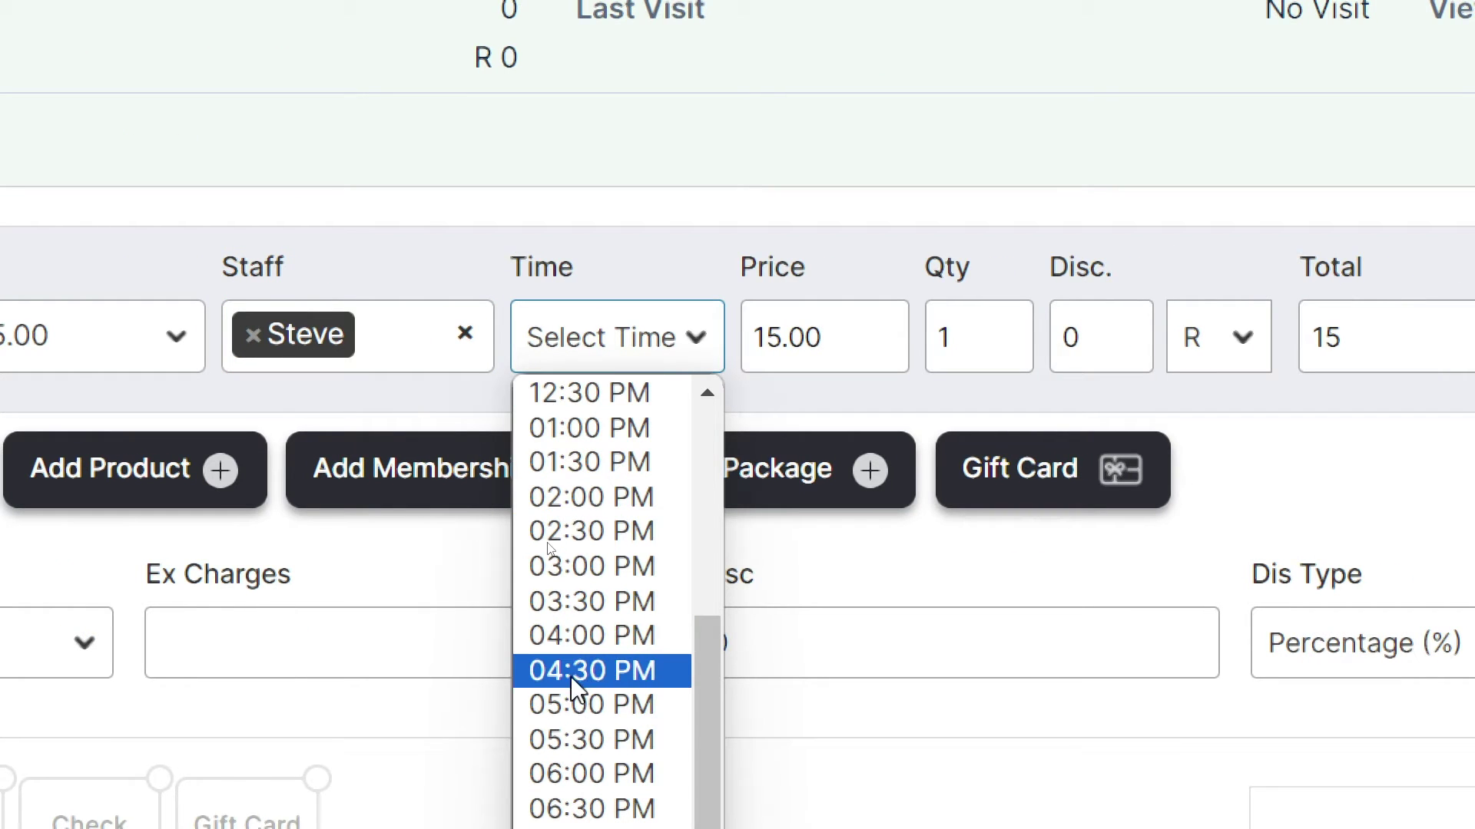
click(573, 637)
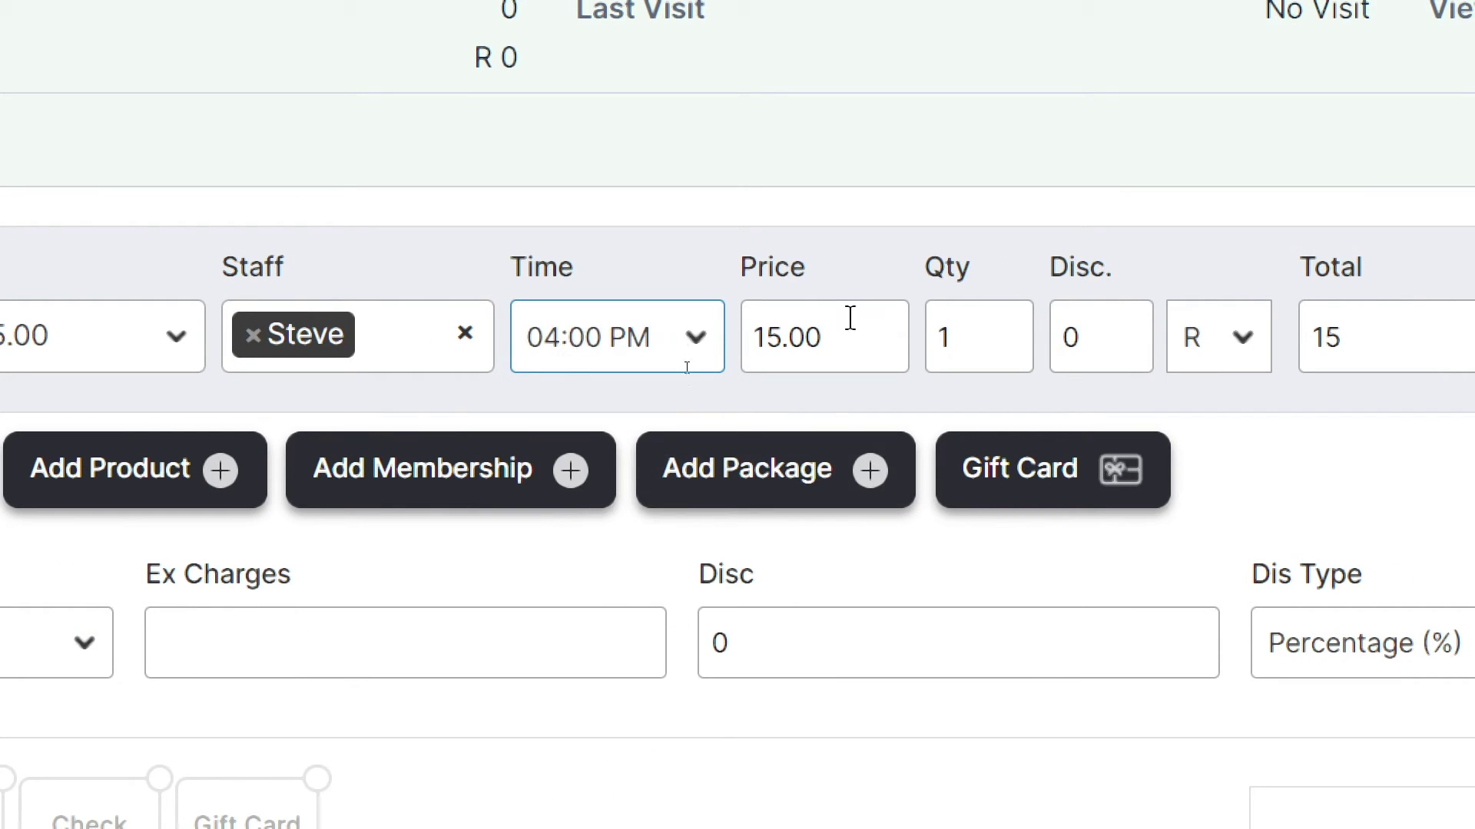
click(851, 345)
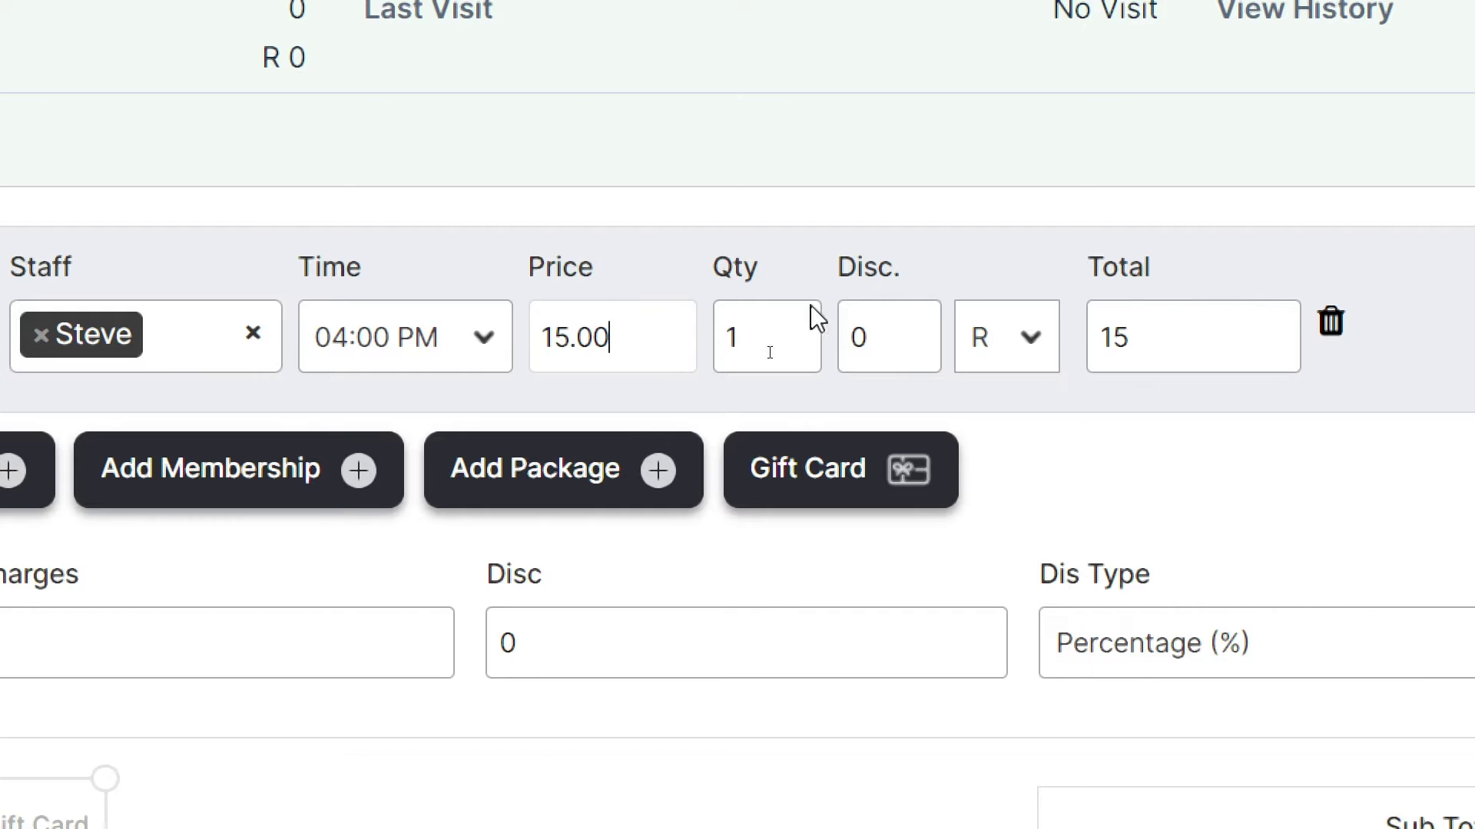
Step: Give the facial line a 10% discount, bringing its total to 13.5
click(1046, 342)
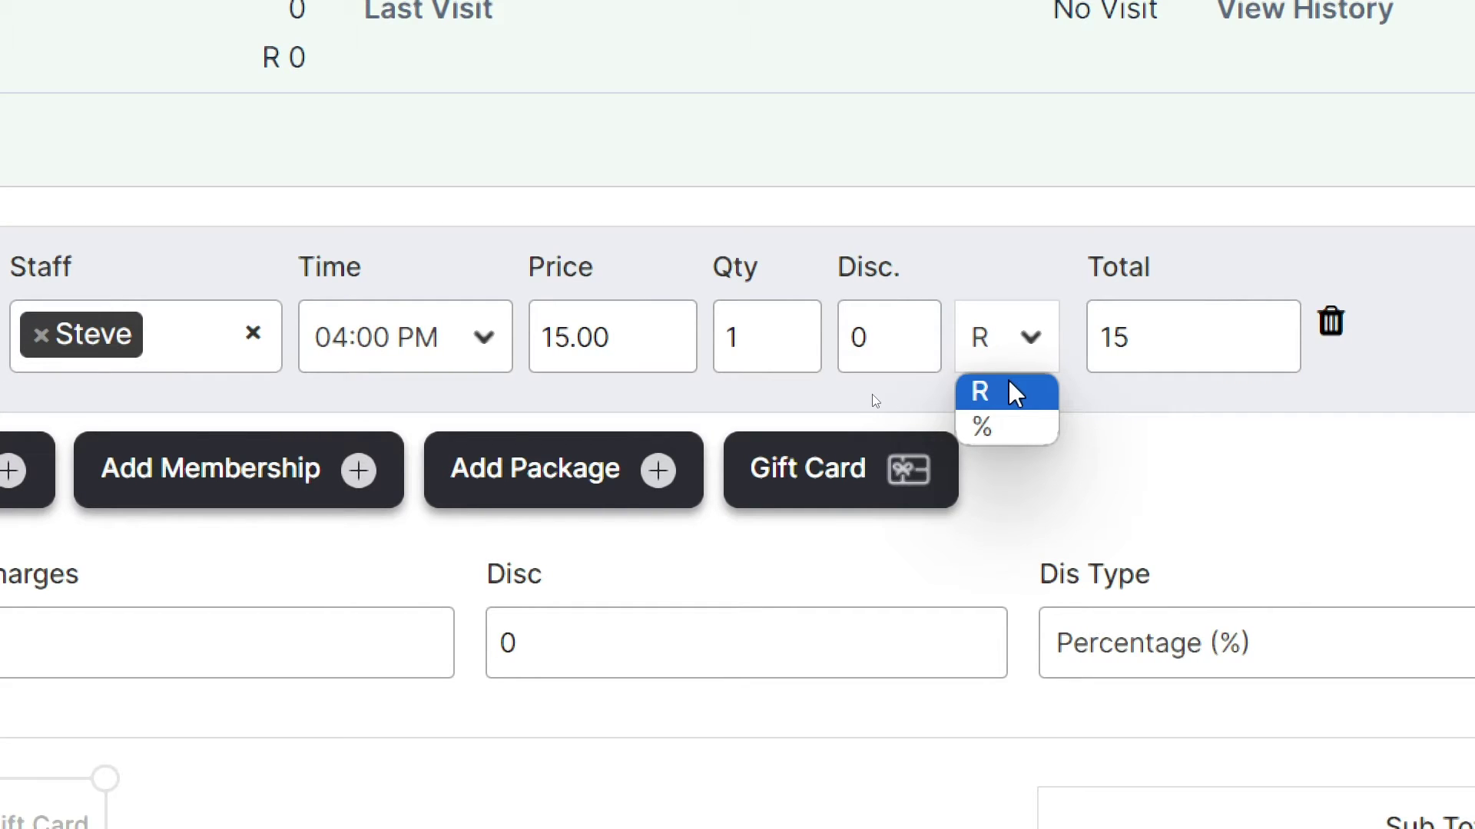
click(1006, 428)
click(891, 340)
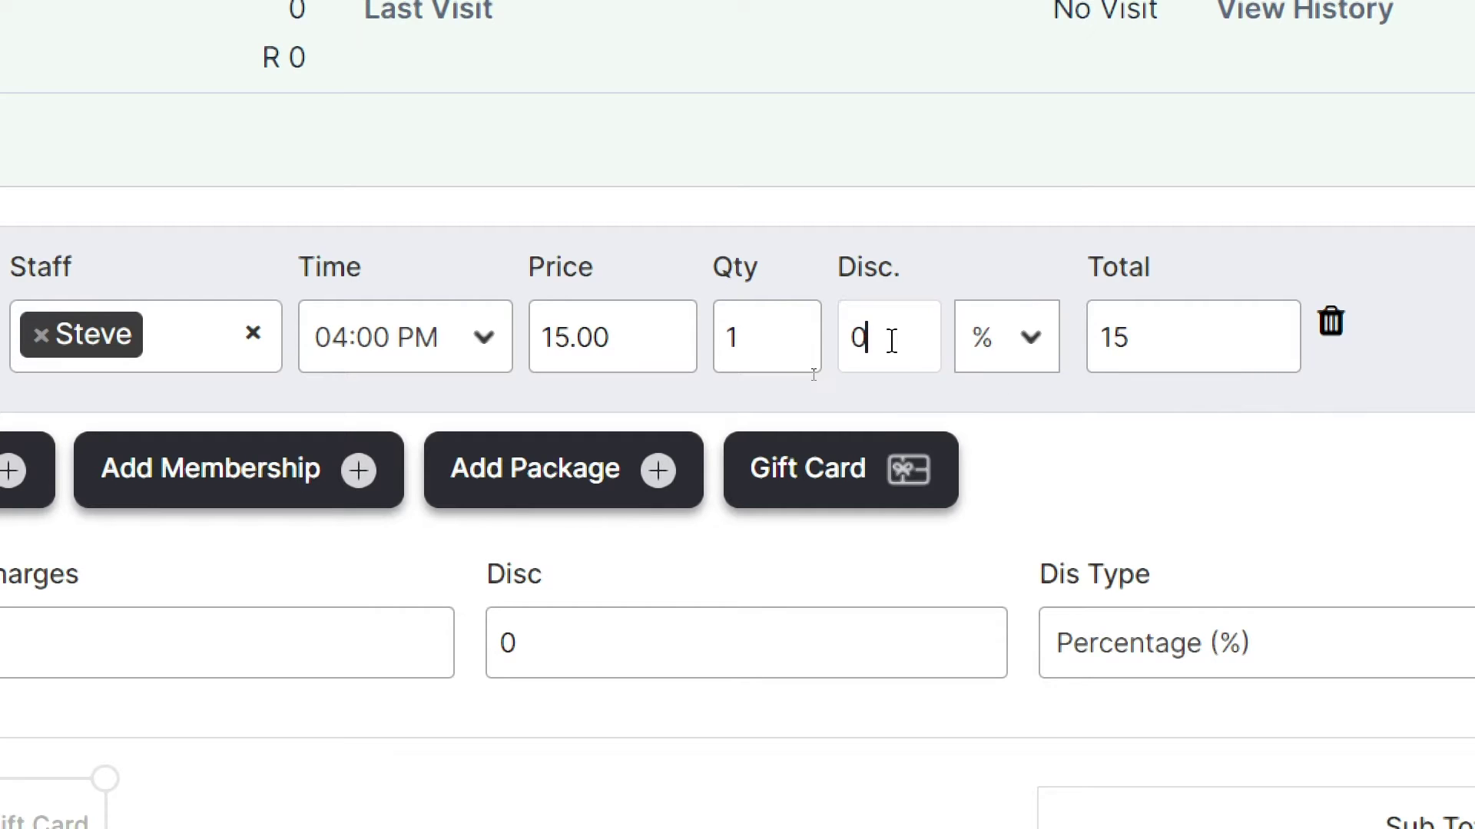
key(BackSpace)
text(10)
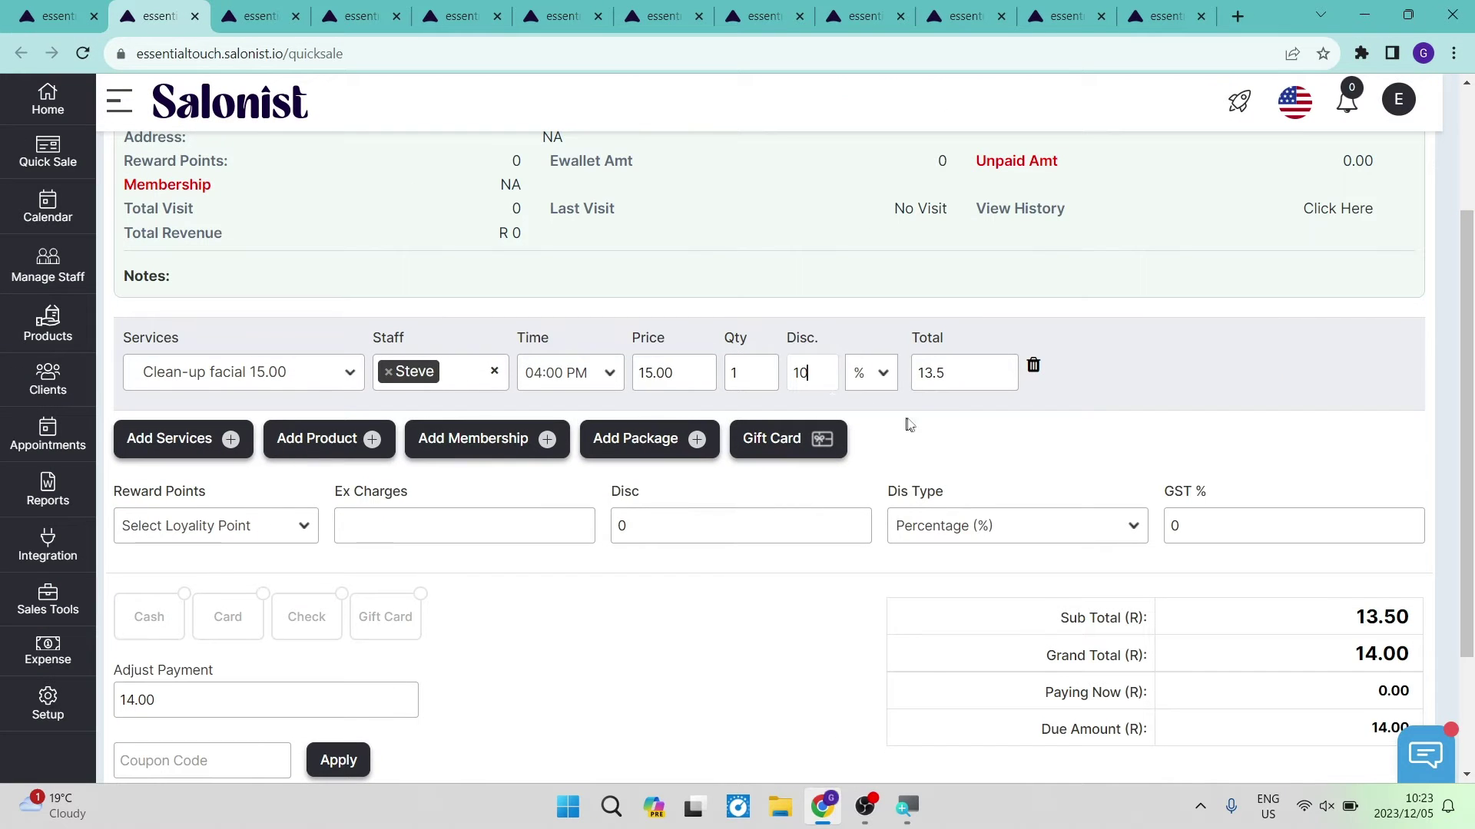
double_click(931, 372)
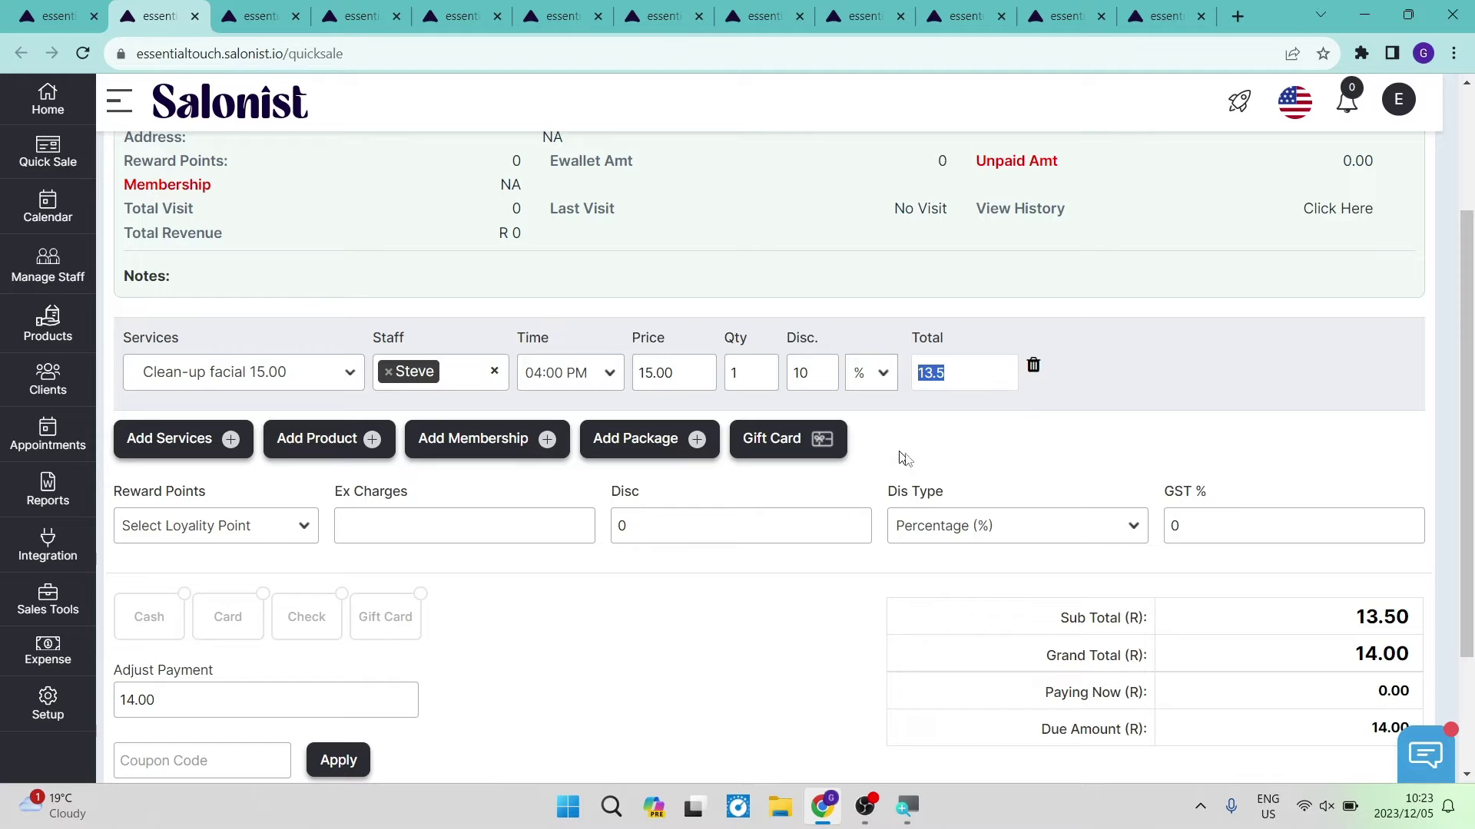
click(1056, 439)
scroll(476, 457, down, 1)
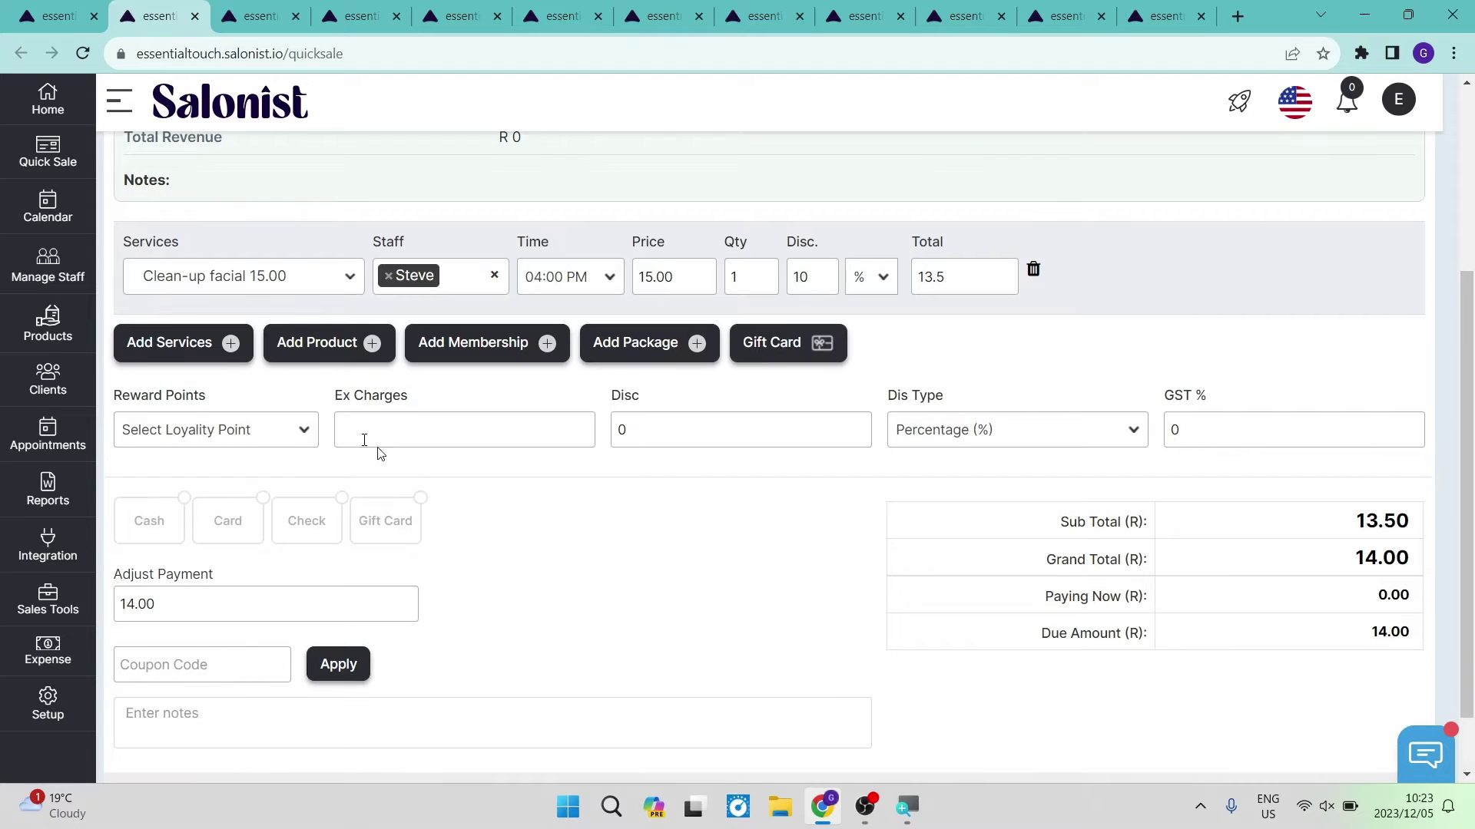
Step: Add a Massage Cream product line at 350.00, credited to the facial's staff member, totalling 364.00
click(319, 343)
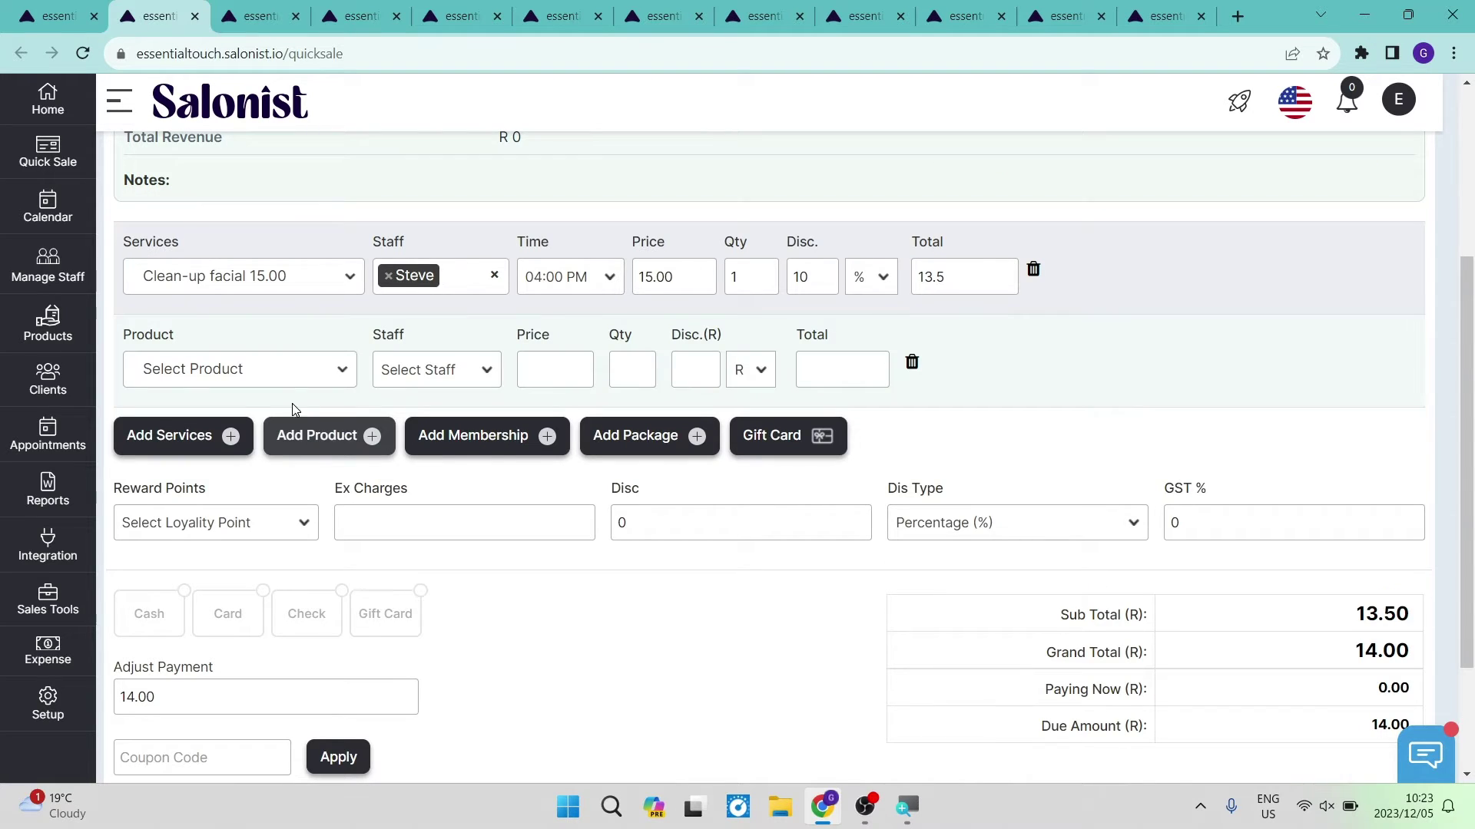
click(283, 378)
click(204, 488)
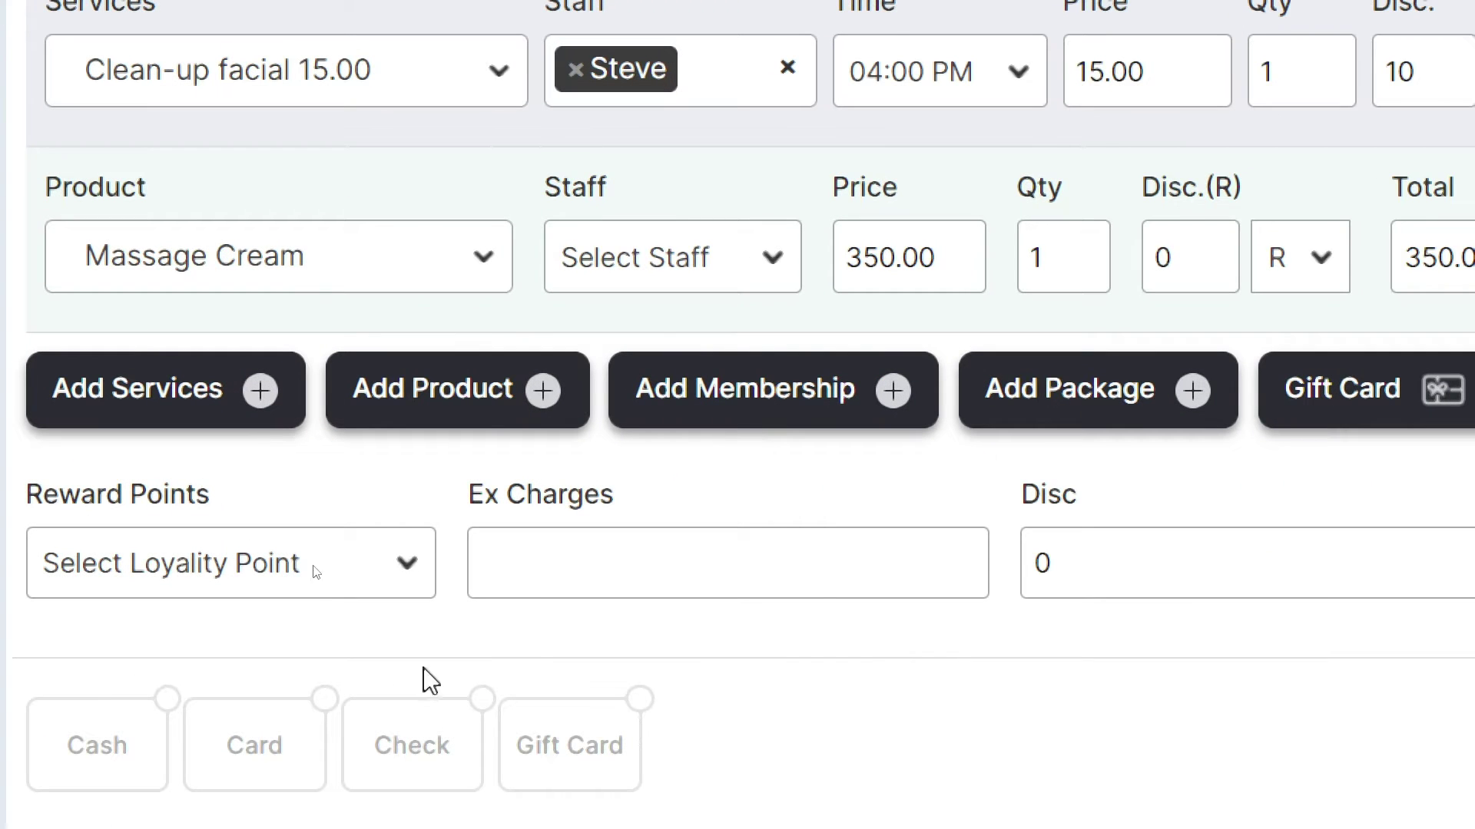
click(705, 253)
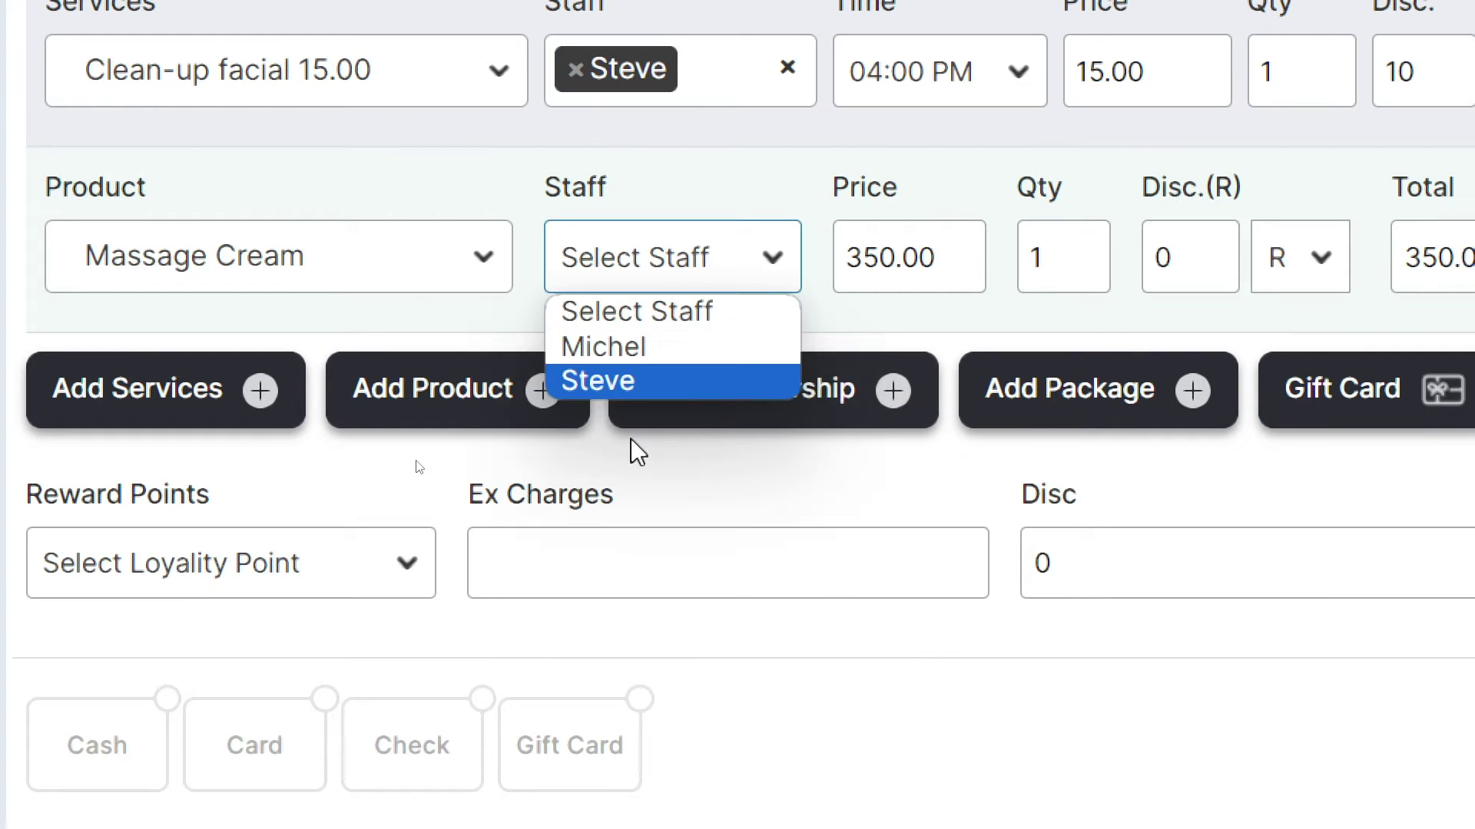
click(615, 381)
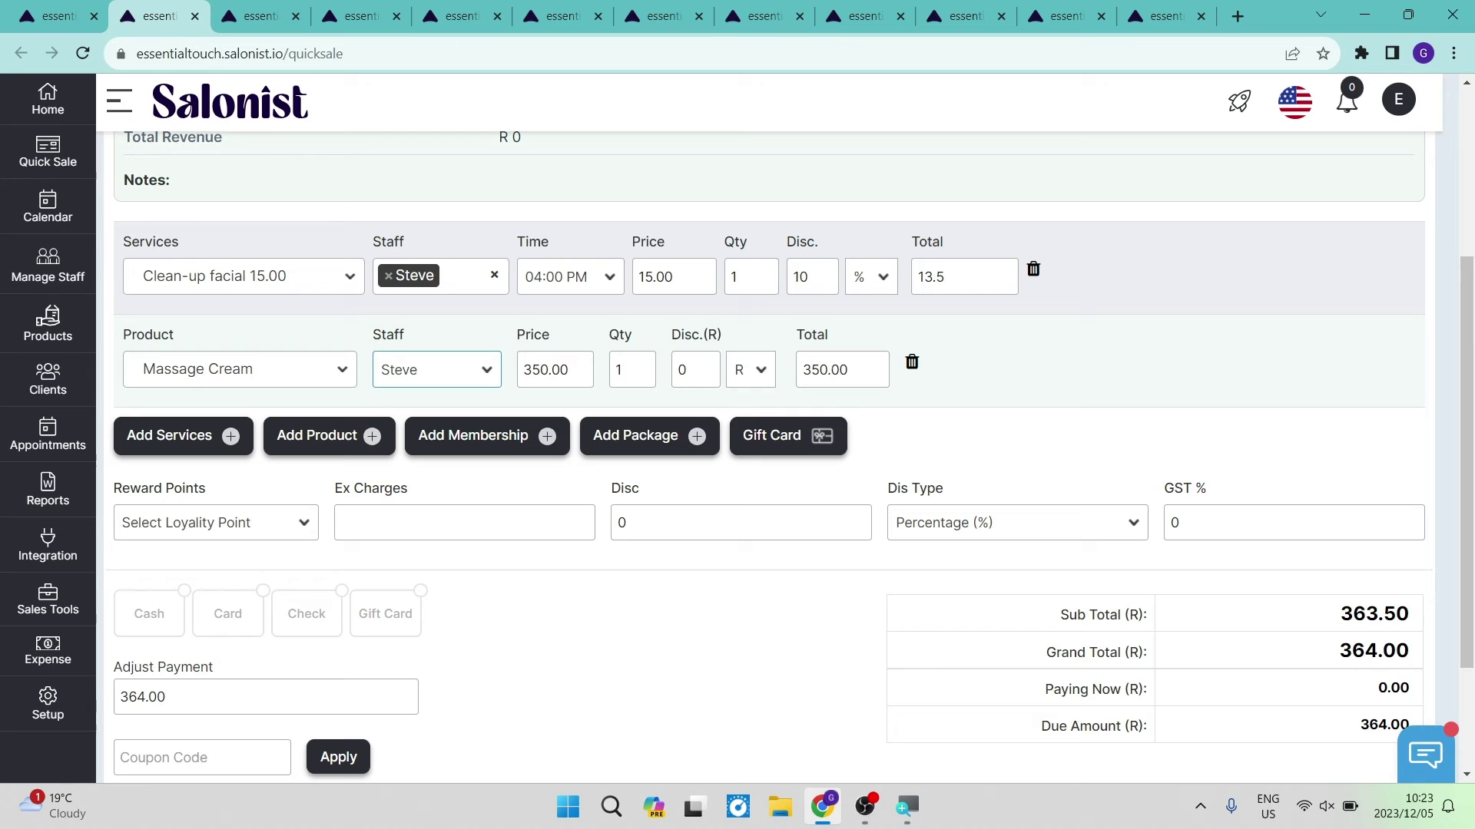
scroll(652, 450, down, 2)
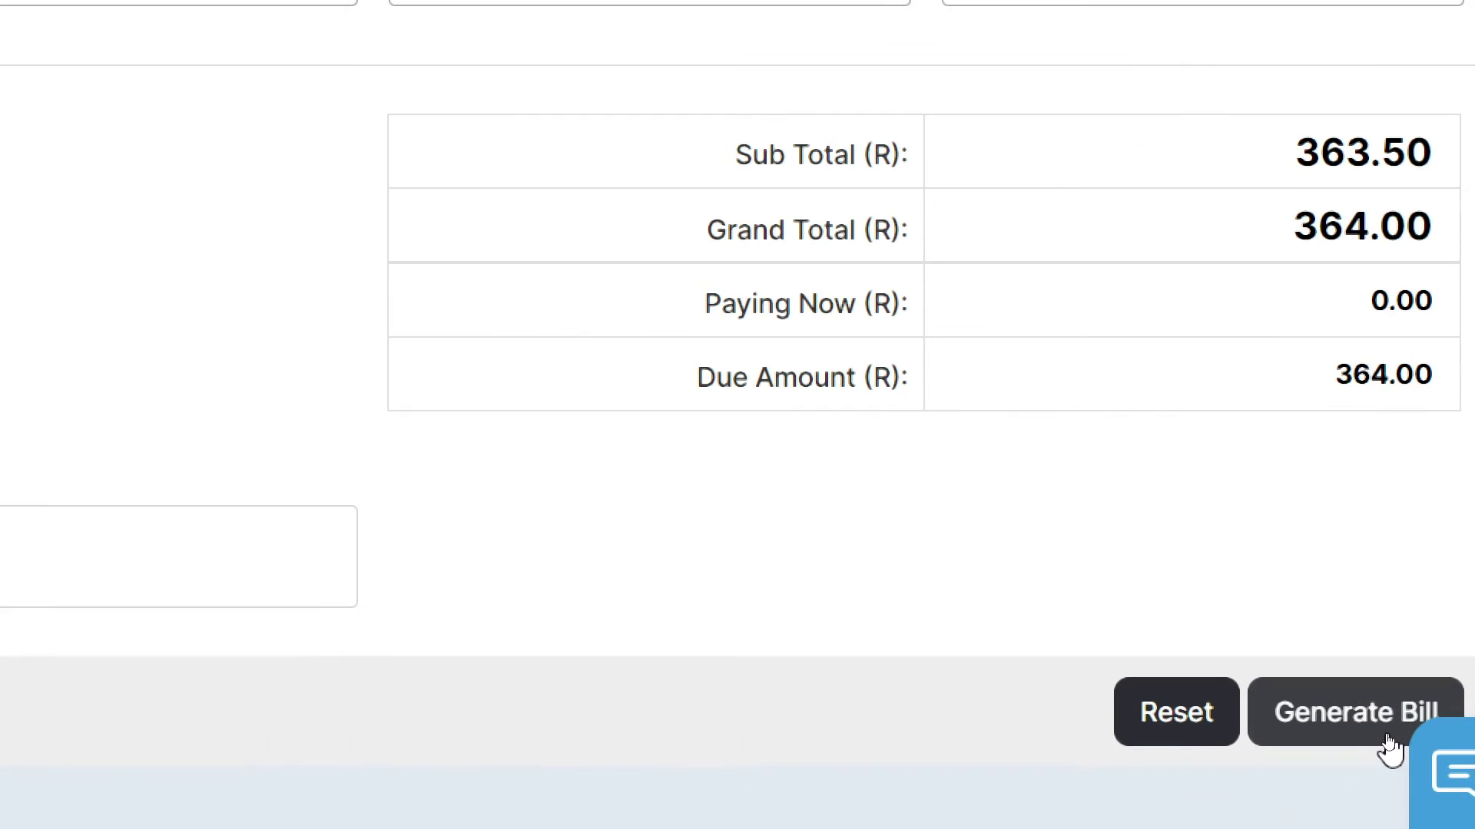
Step: Generate the bill and confirm it with no payment mode selected
click(1390, 749)
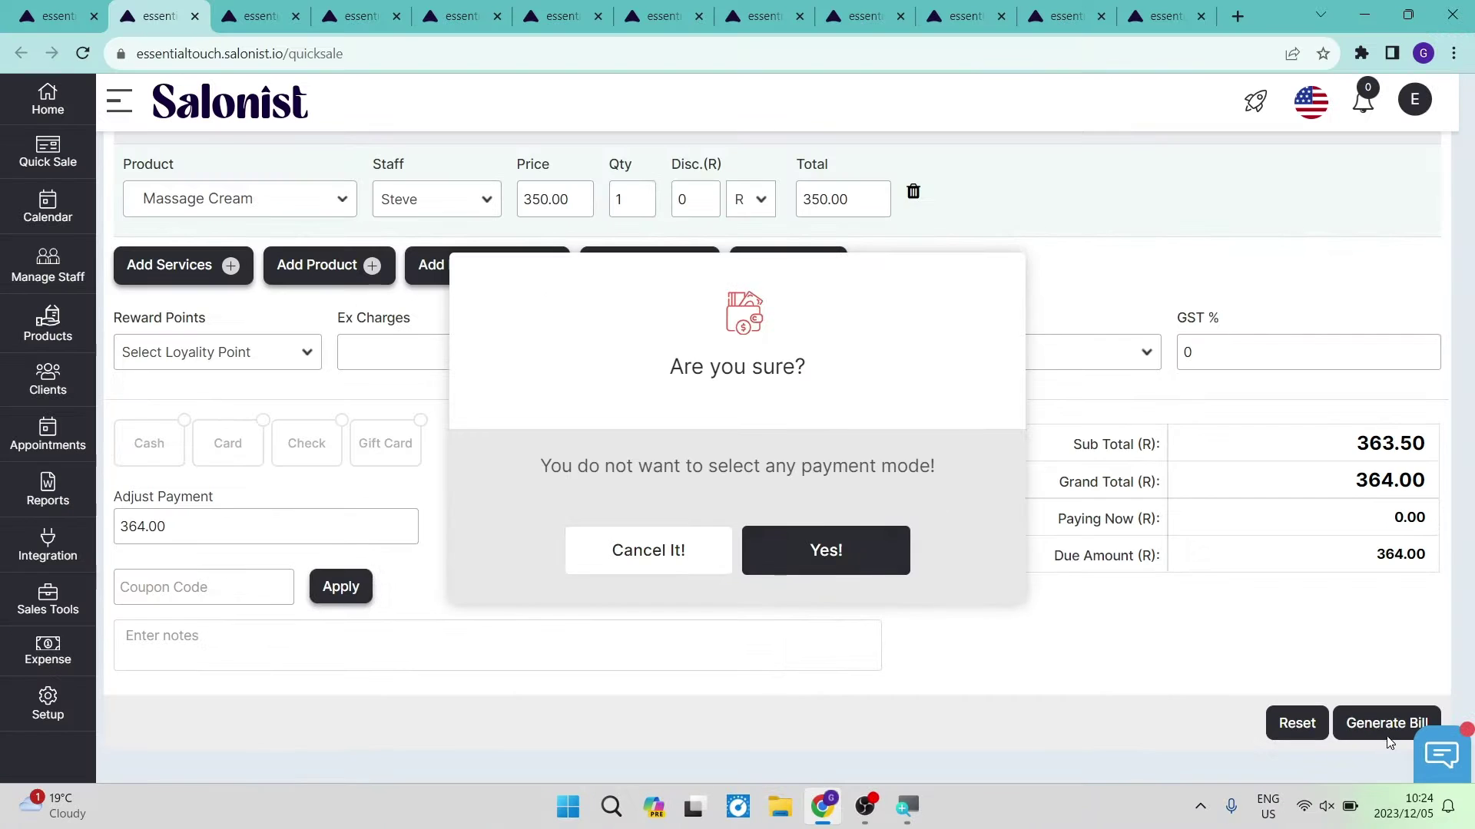
click(765, 567)
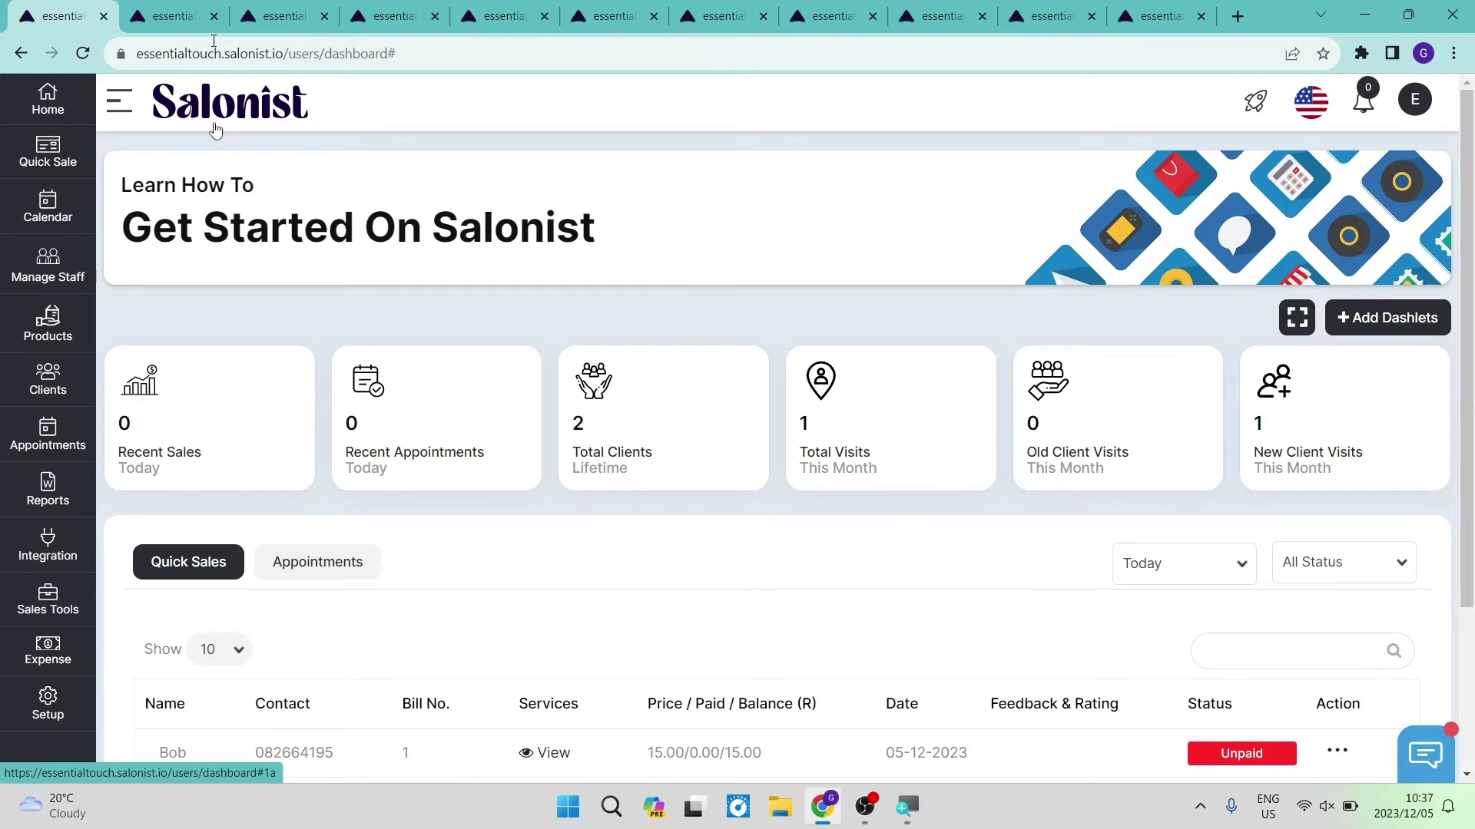
Step: Show the Tue, December 5th 2023 day calendar and scroll through both staff columns
key(ctrl+Tab)
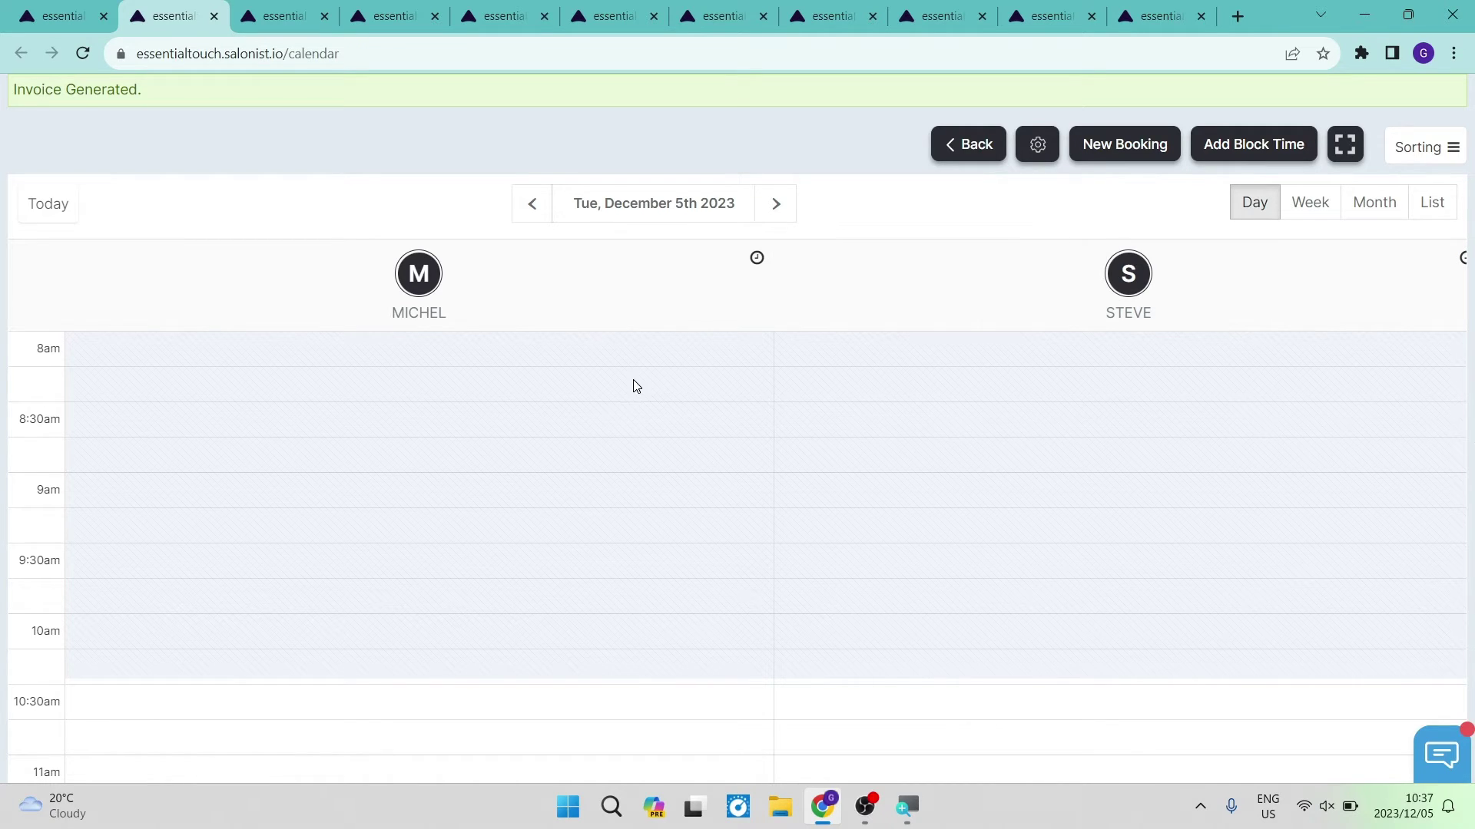
scroll(625, 405, down, 3)
scroll(625, 405, up, 3)
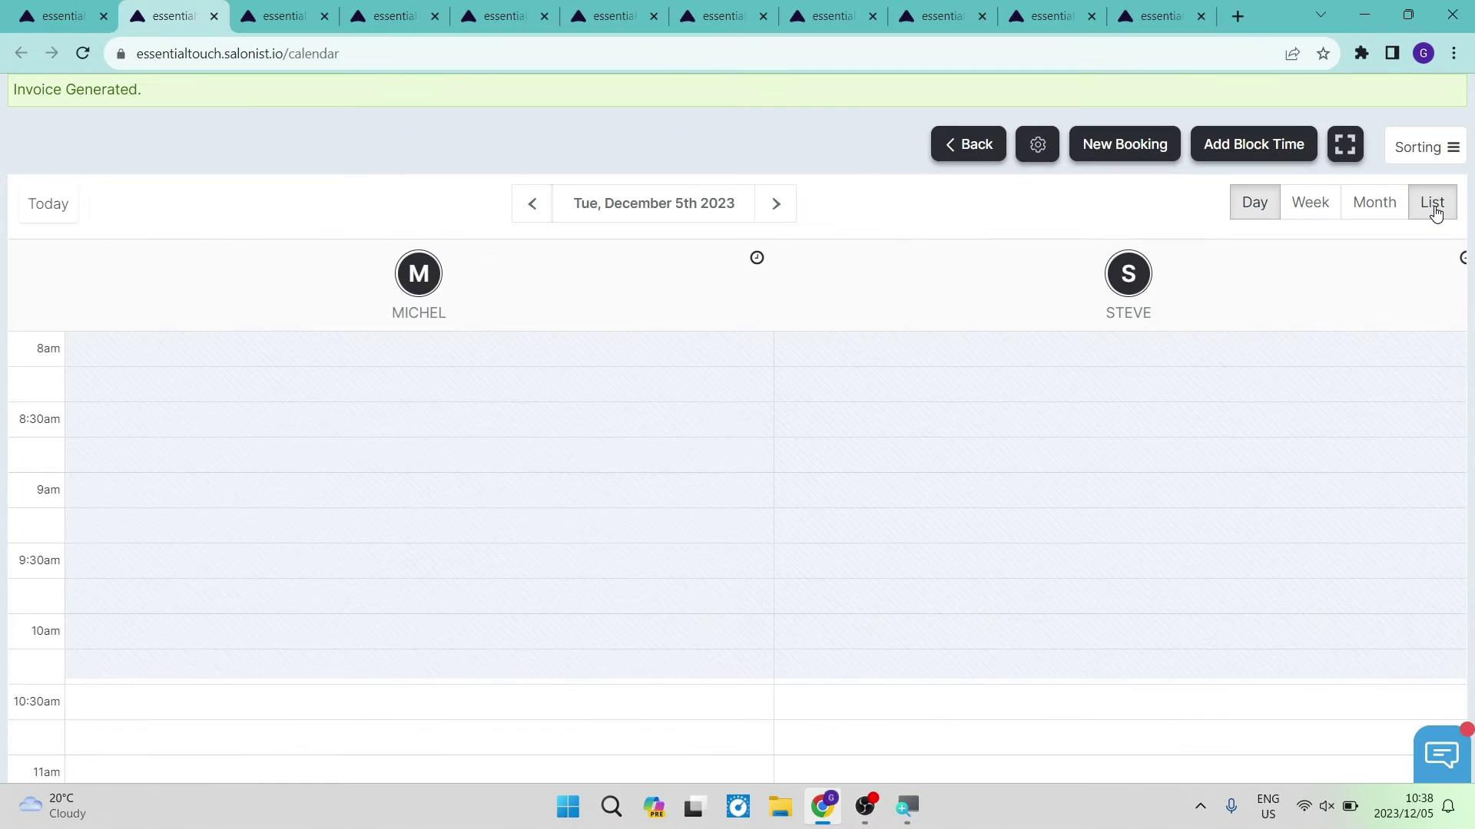
scroll(406, 462, down, 3)
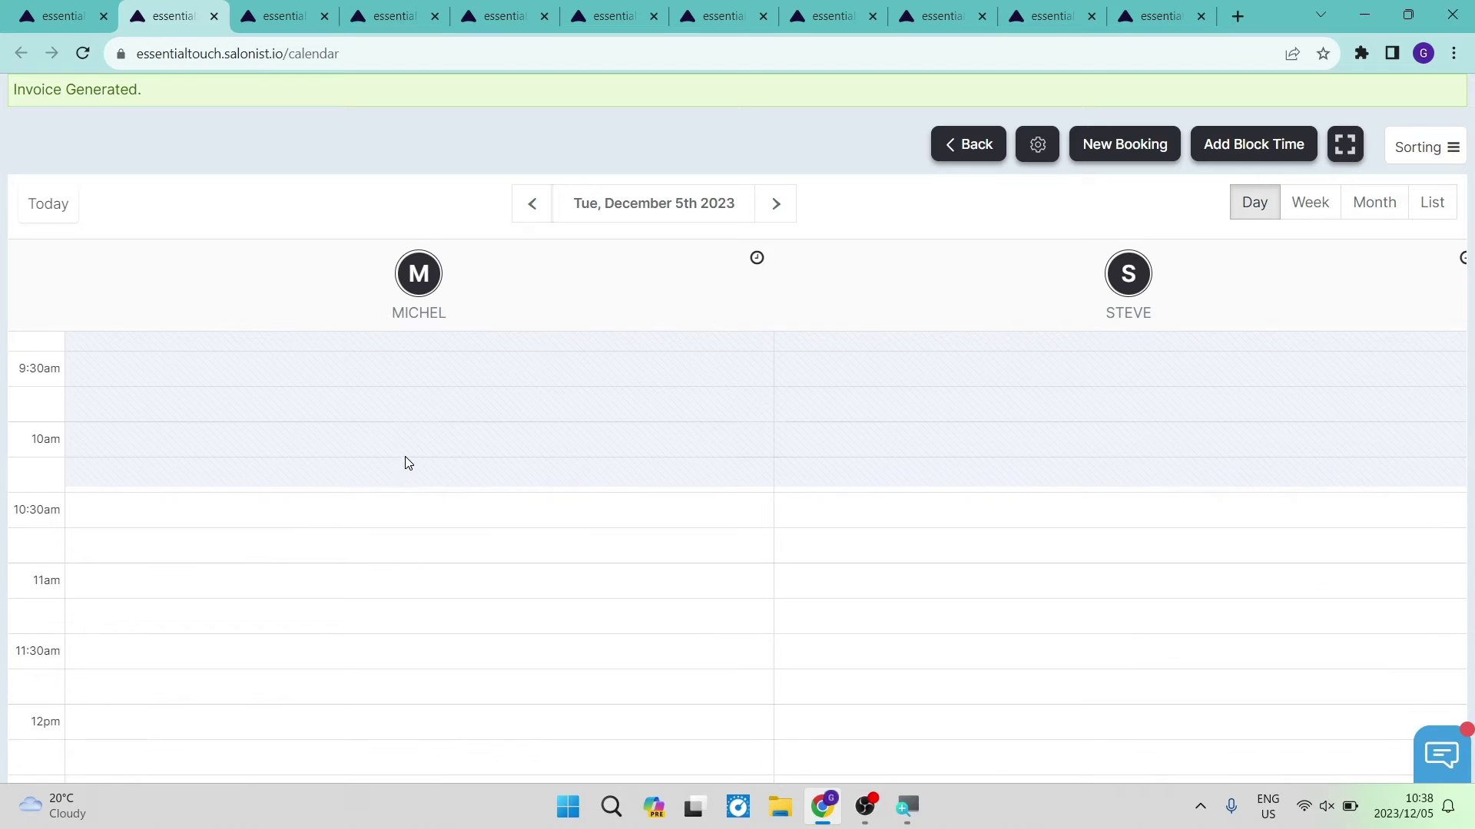
scroll(381, 405, up, 3)
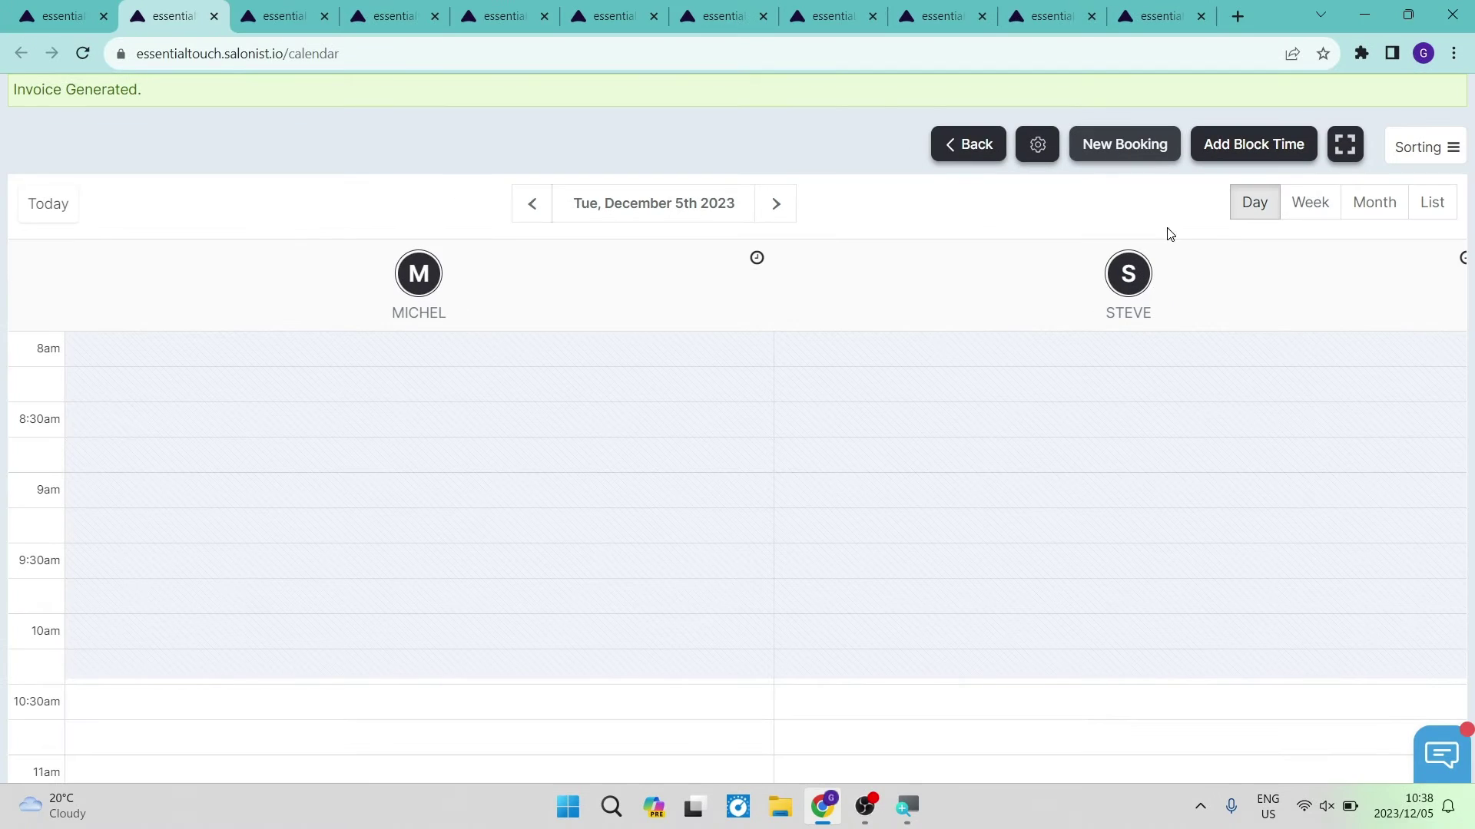
click(1134, 156)
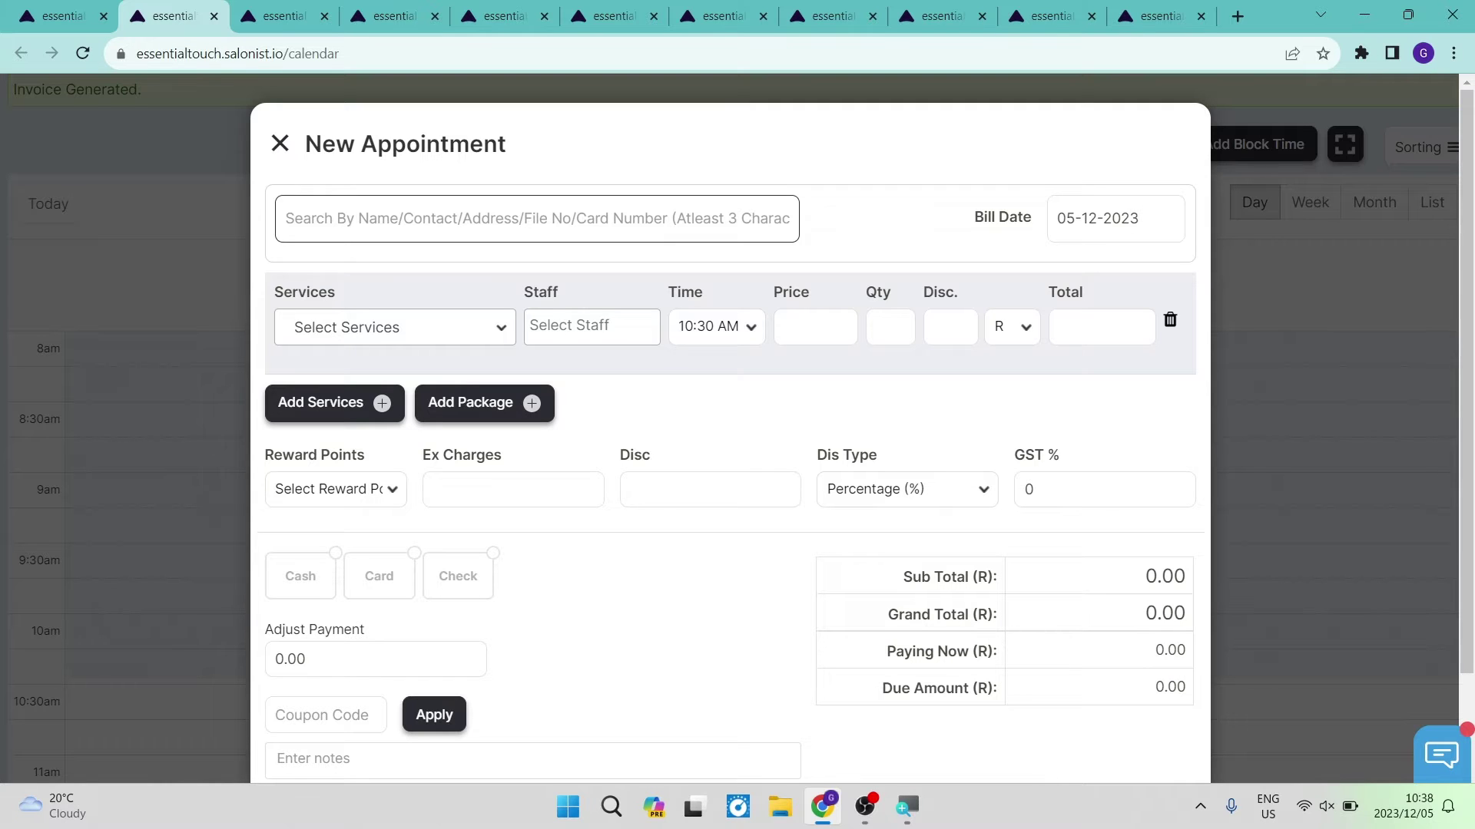
scroll(511, 332, down, 2)
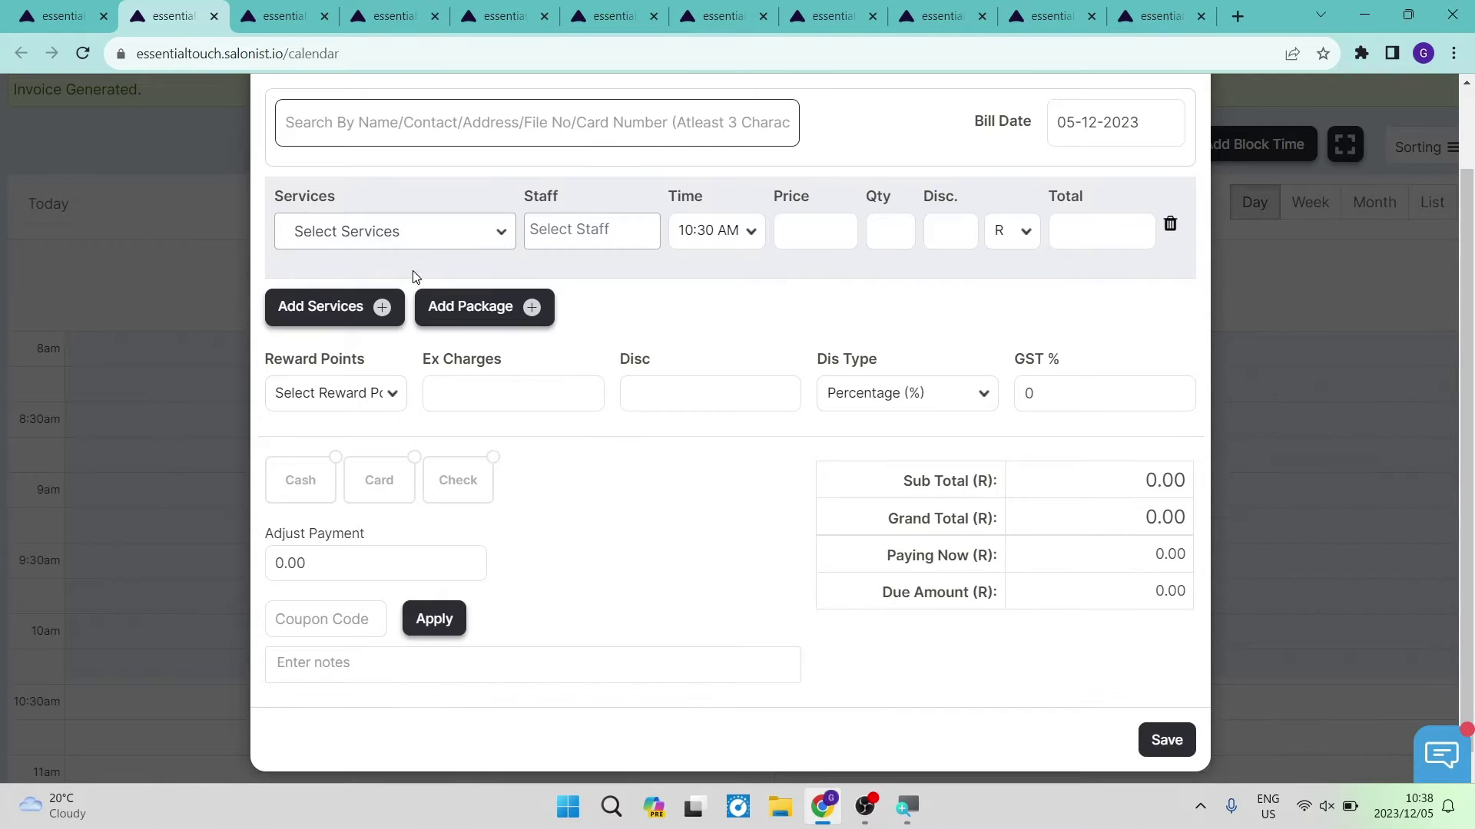
click(431, 237)
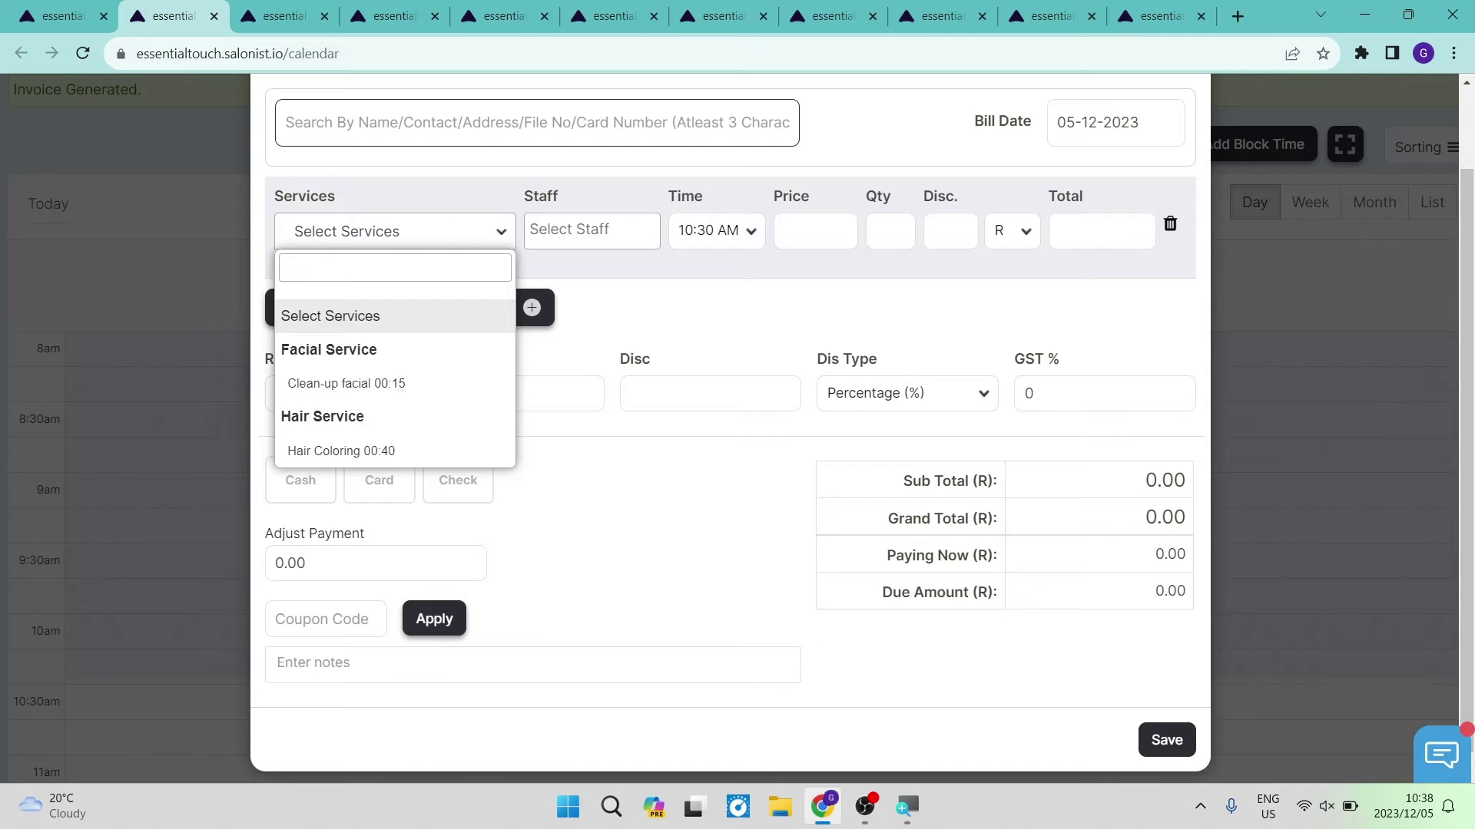
click(586, 238)
click(720, 241)
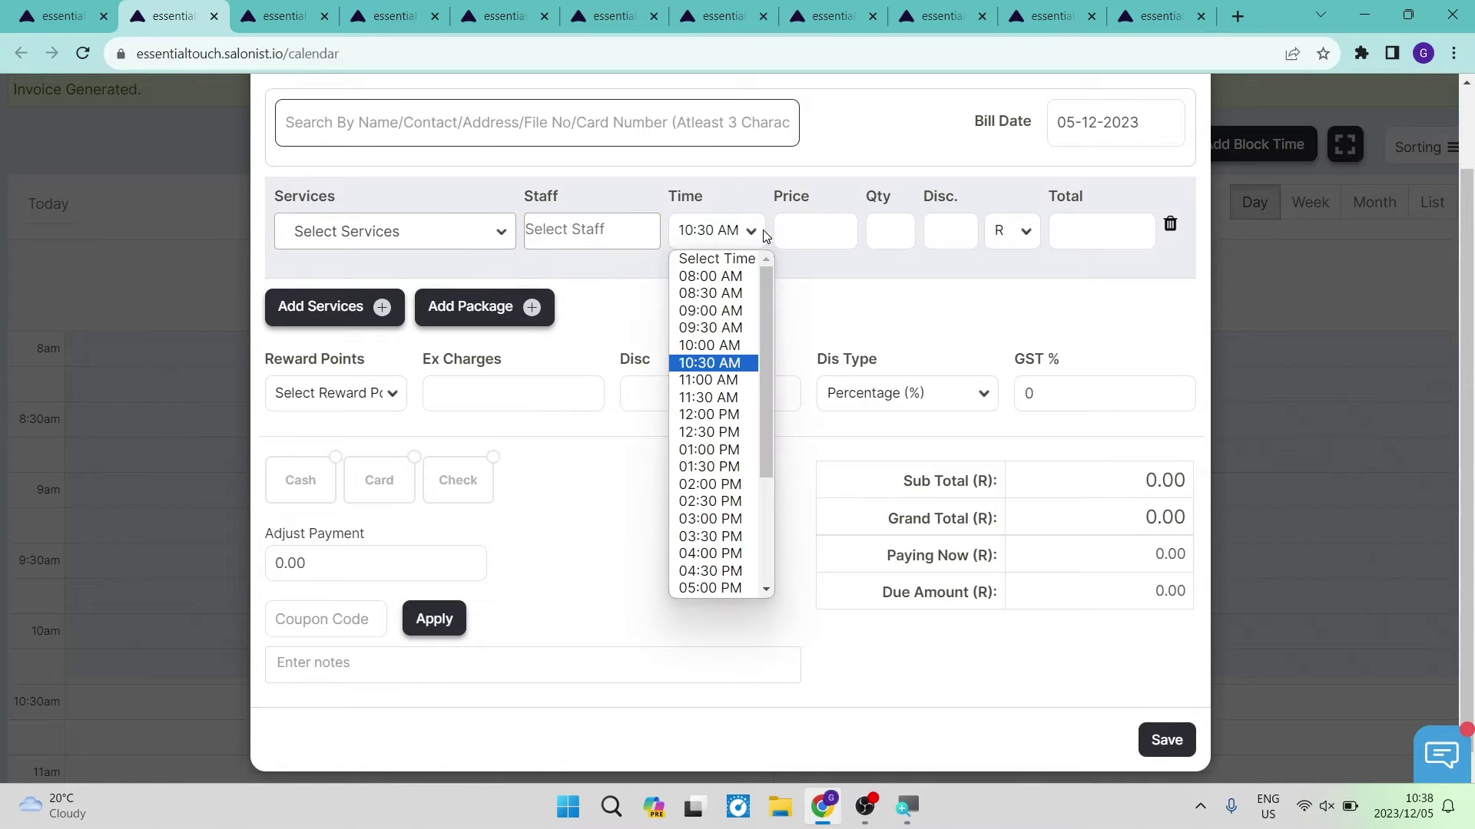
click(857, 233)
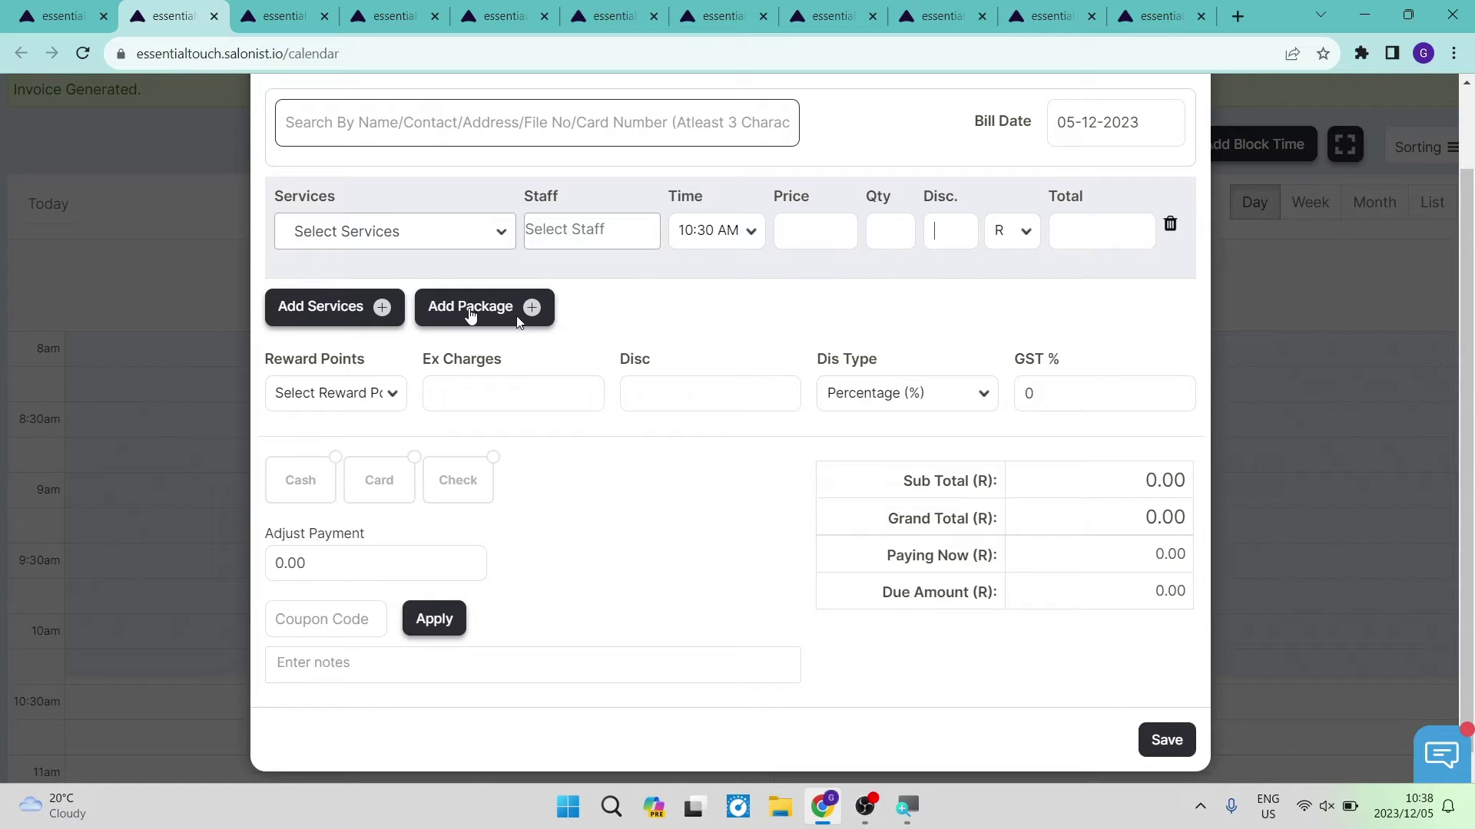
click(501, 323)
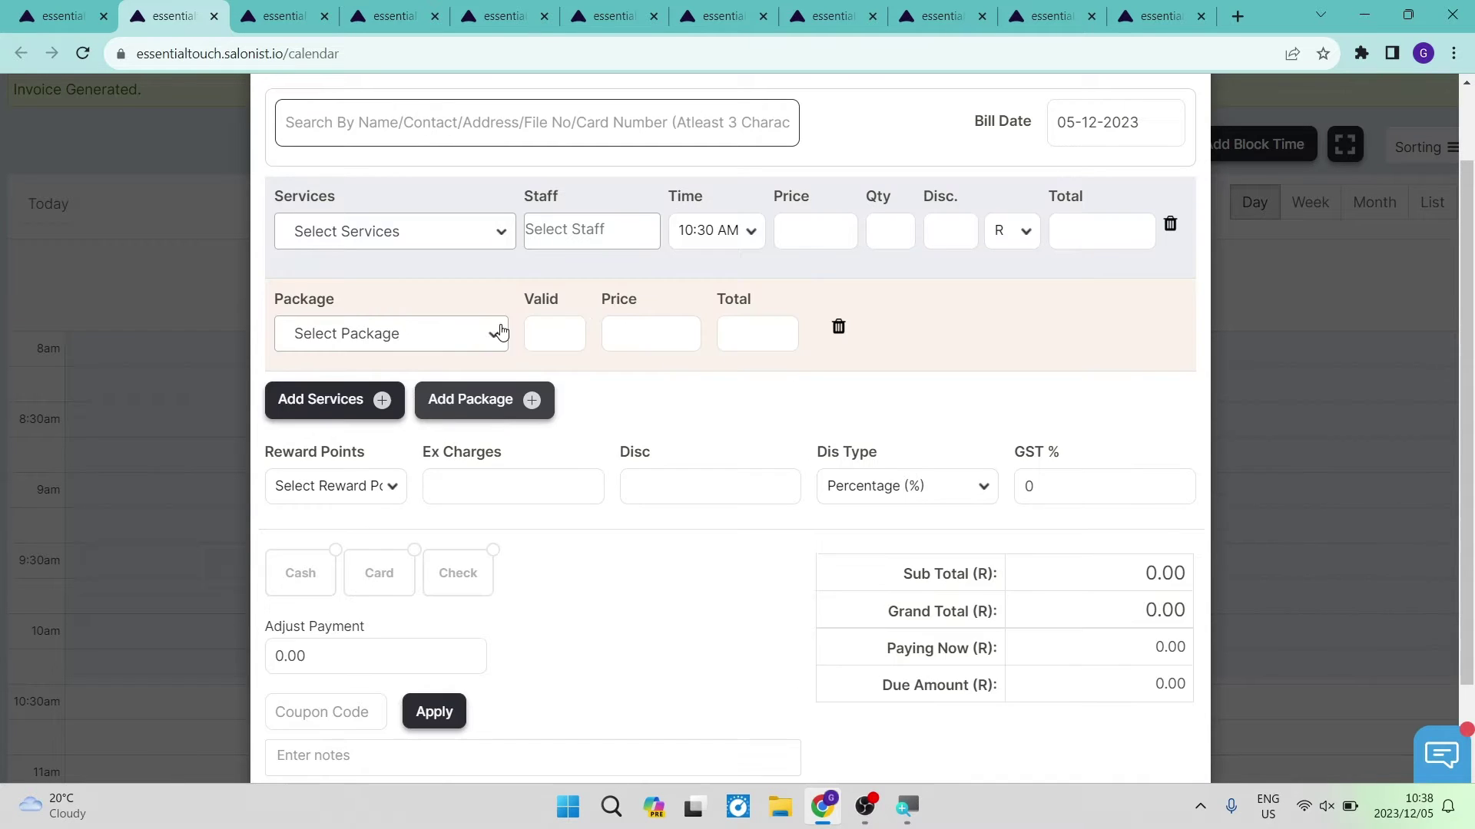
scroll(553, 461, down, 1)
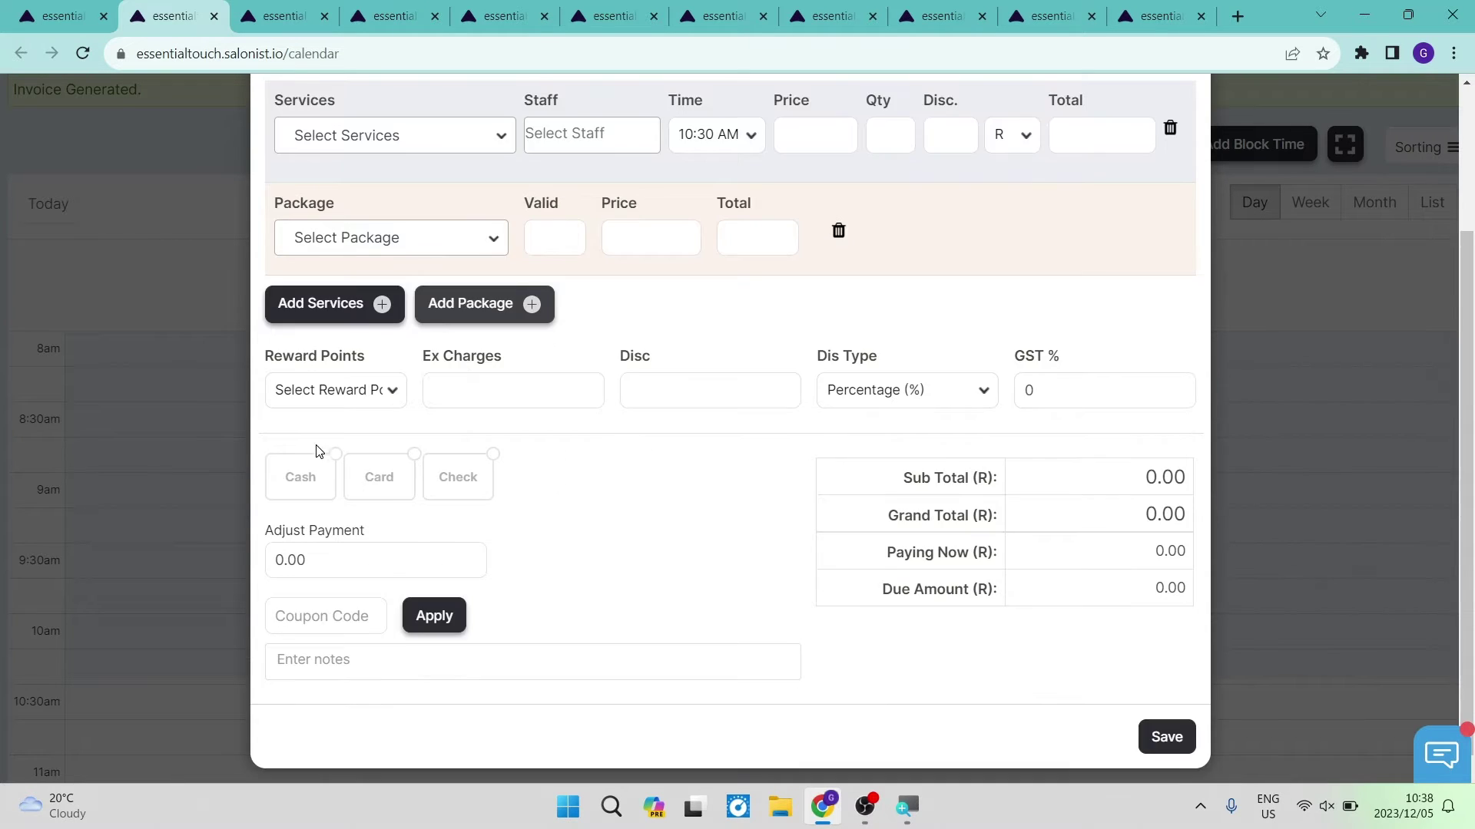
click(394, 396)
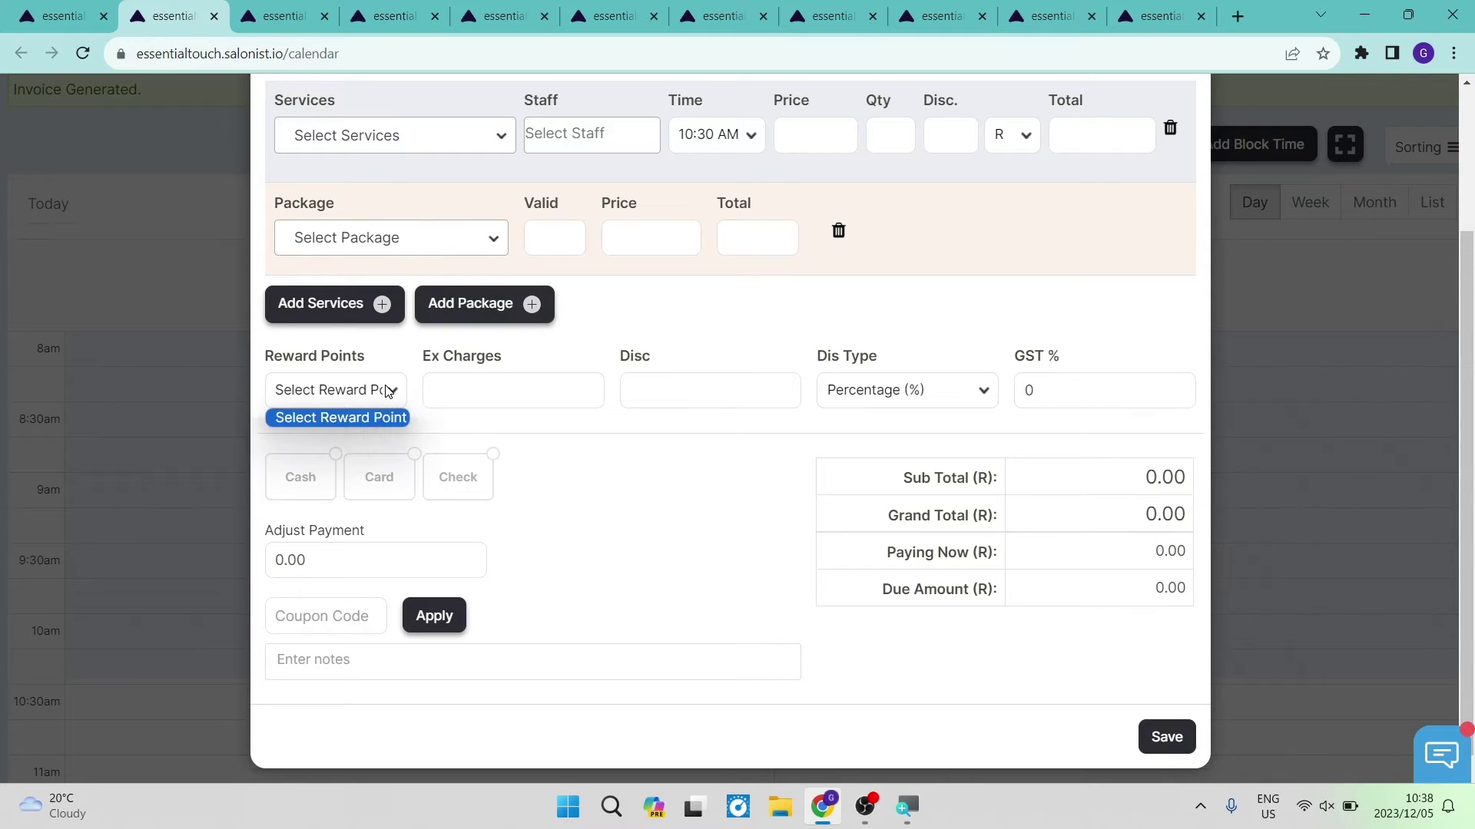
click(425, 394)
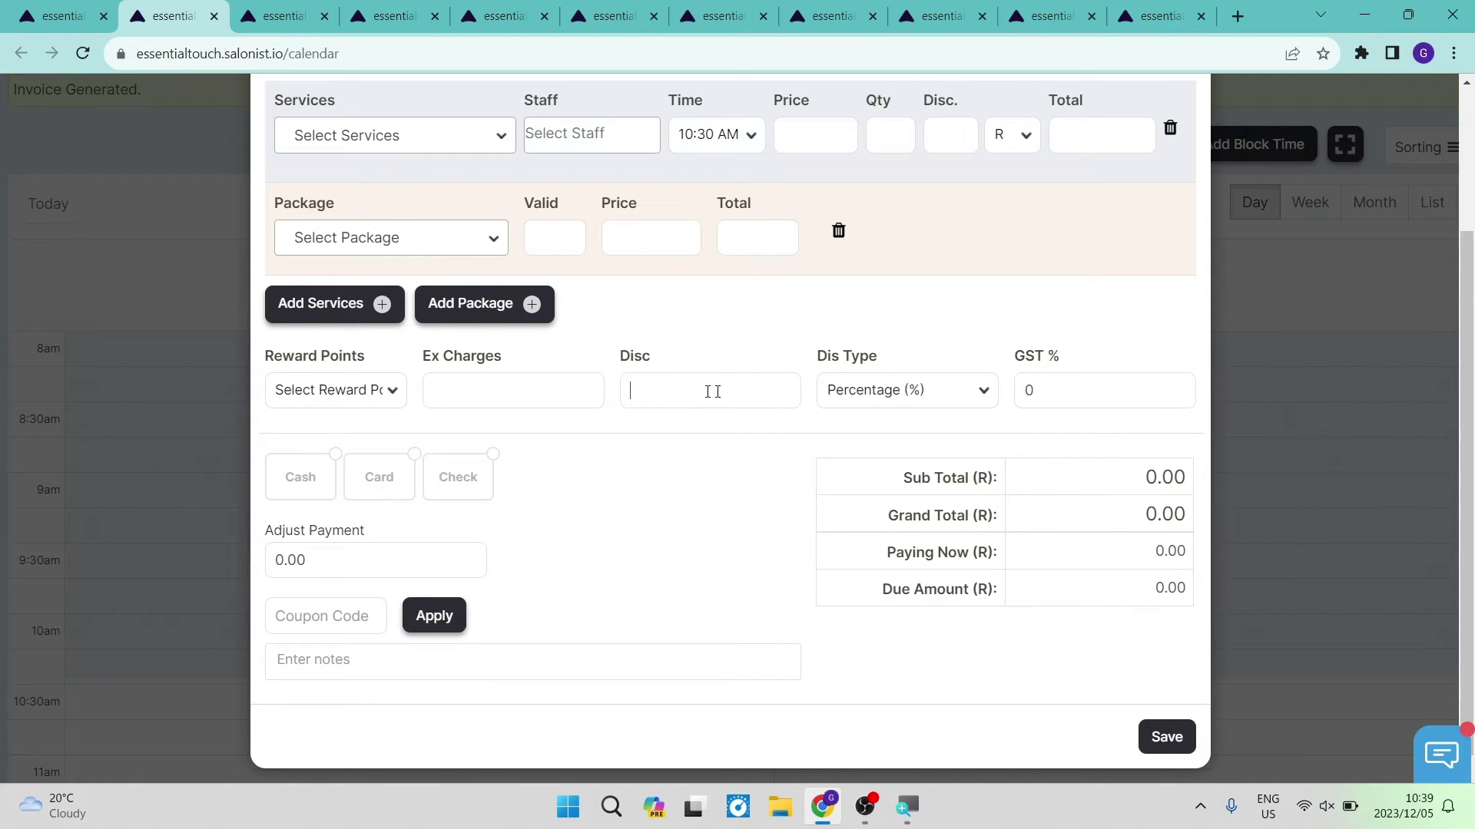
scroll(768, 499, down, 1)
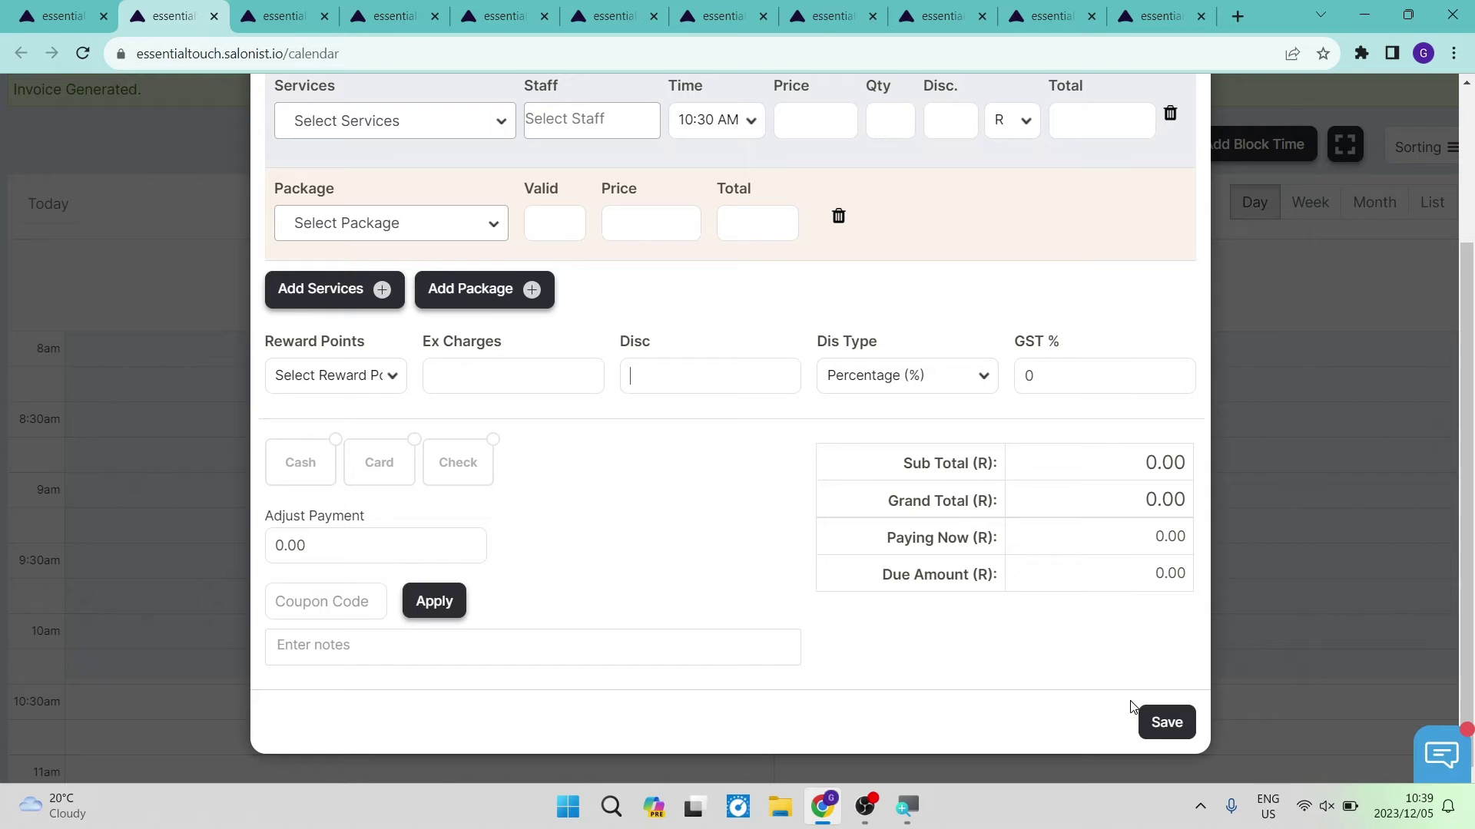
click(1156, 726)
scroll(648, 192, up, 3)
Step: Discard the new booking form, switch to week view, and open Thursday's 11:00 AM Clean-up facial booking
click(275, 156)
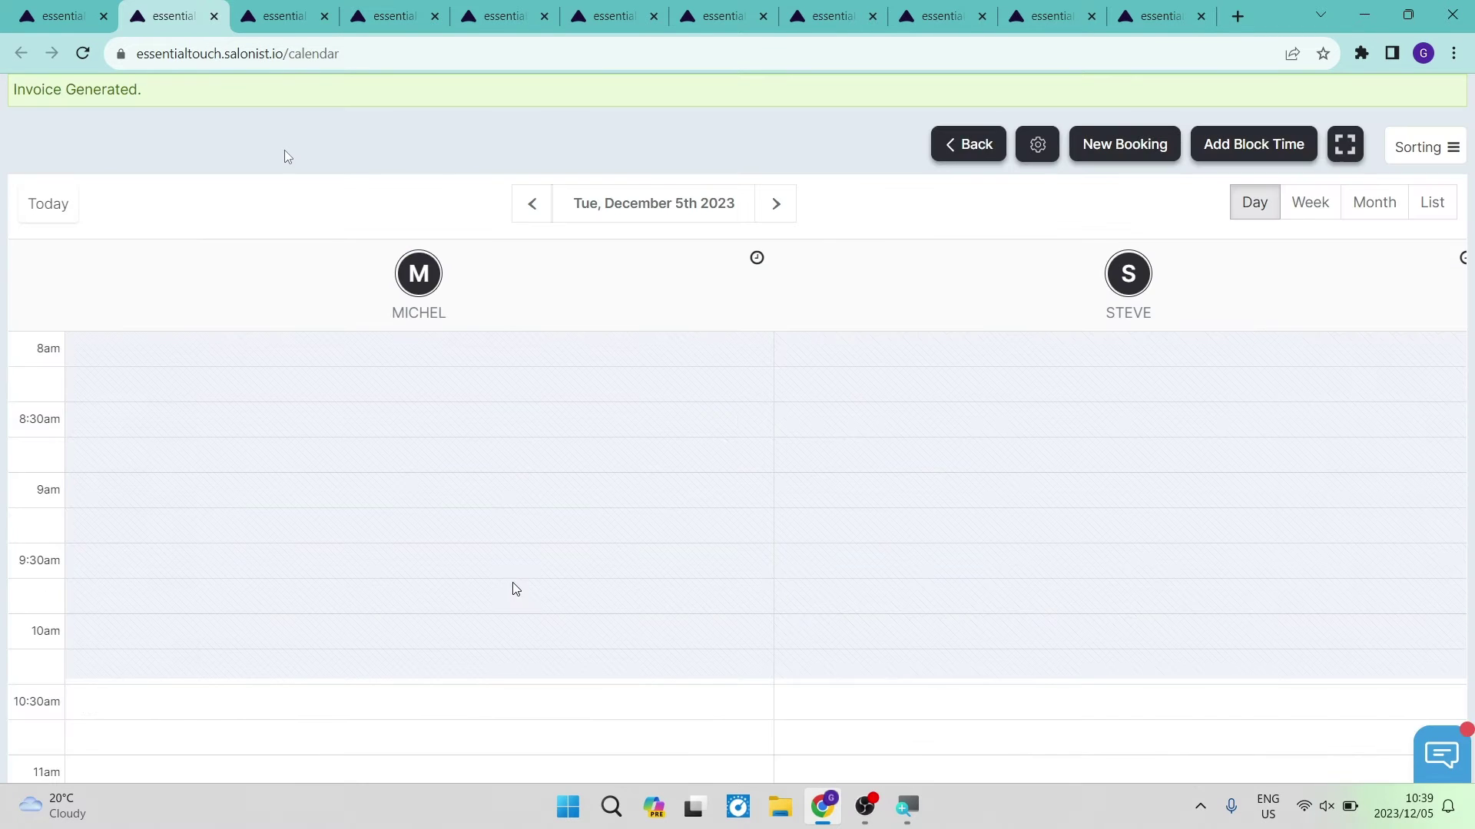
scroll(527, 576, down, 3)
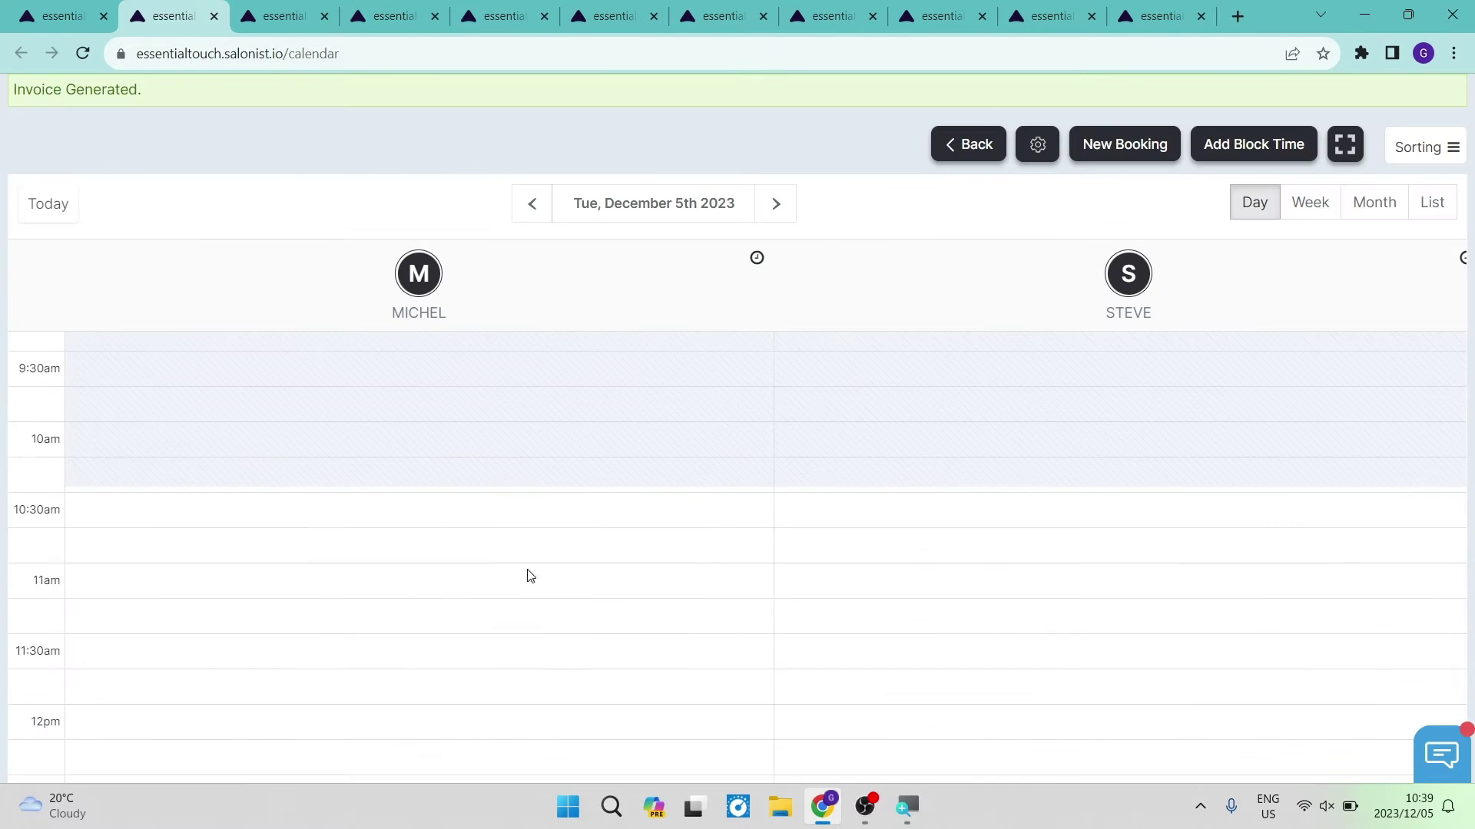
click(1308, 207)
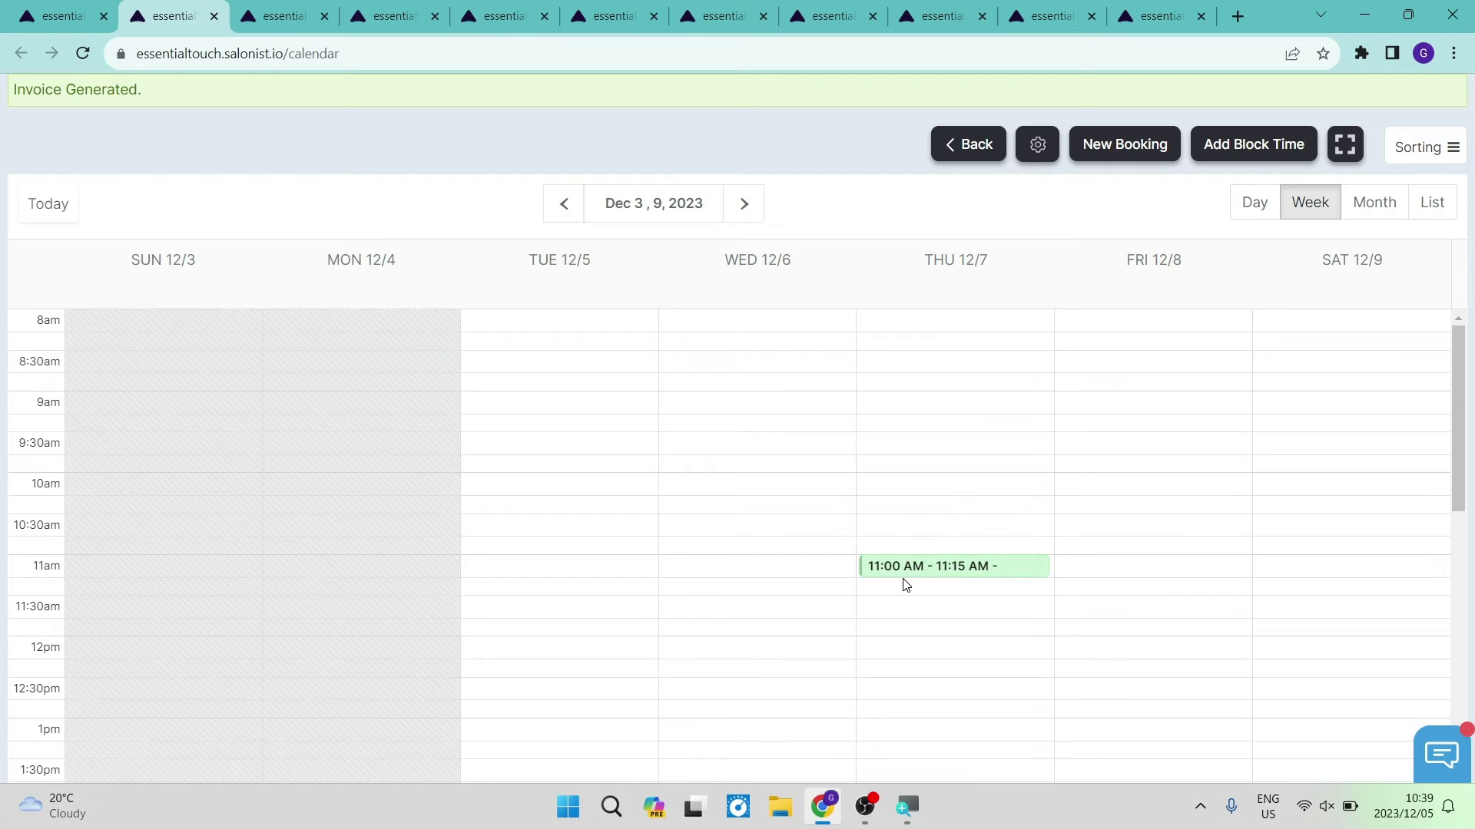
mouse_move(935, 575)
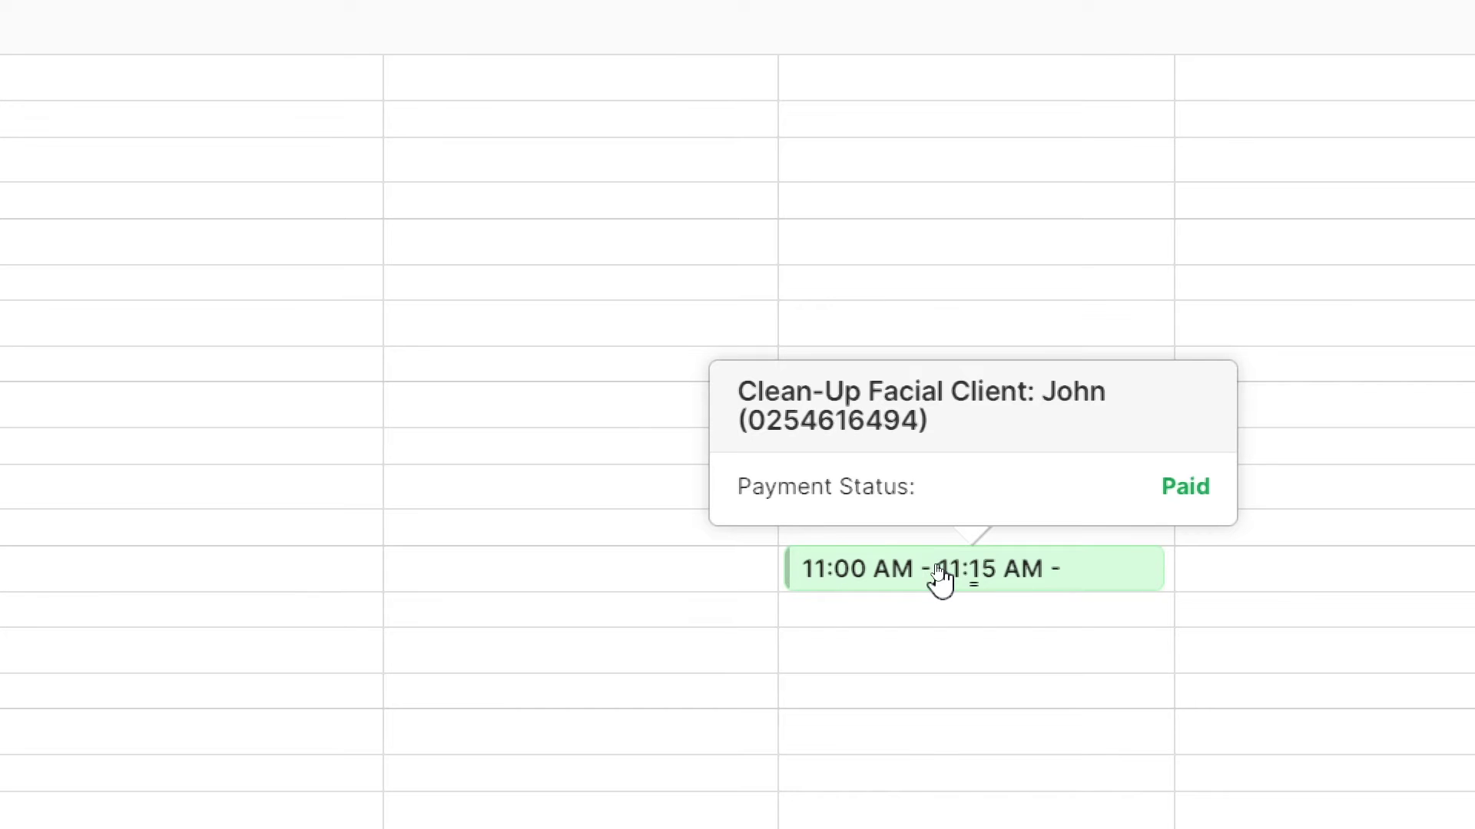
click(939, 578)
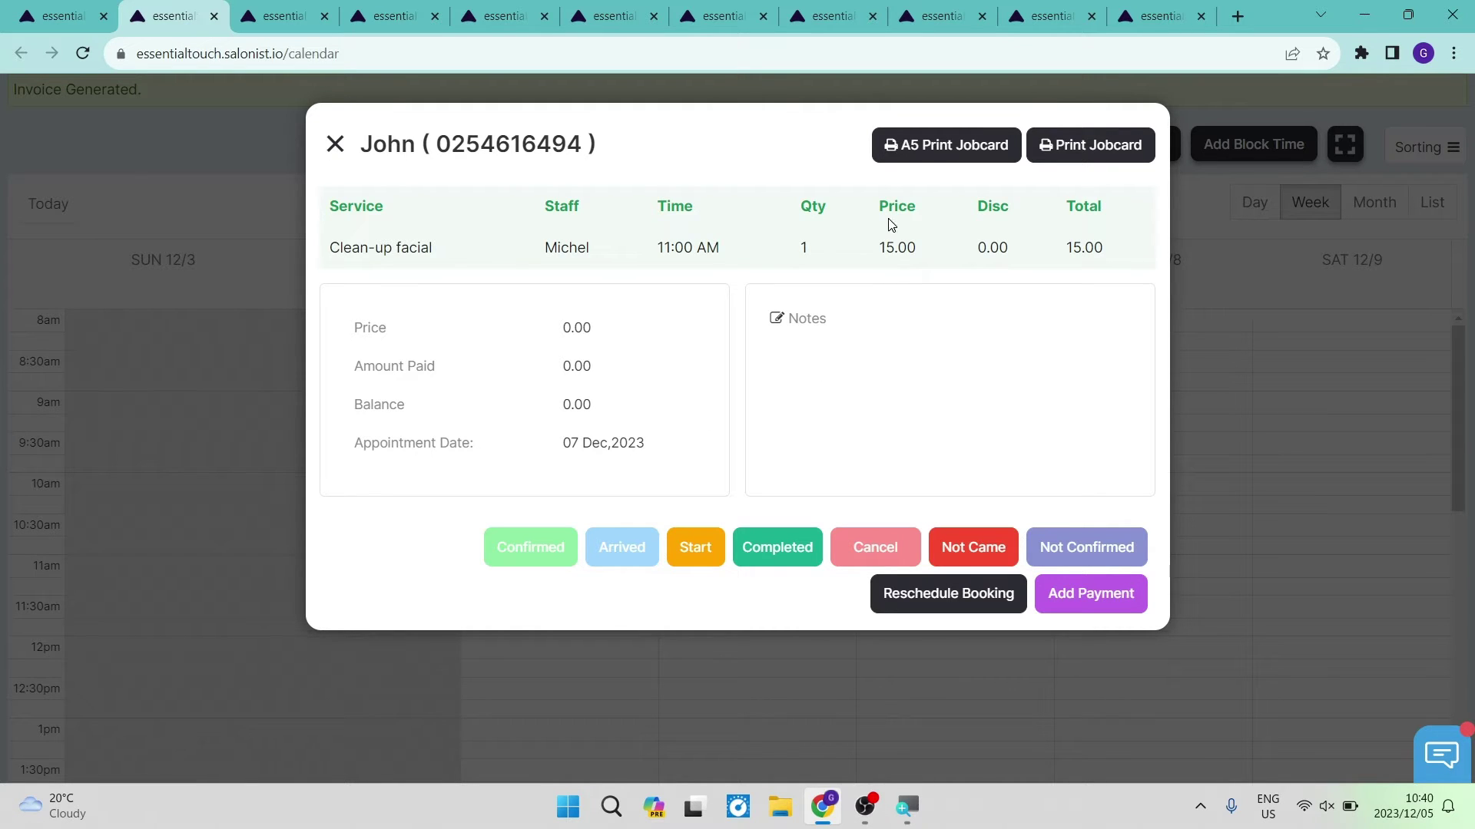
Step: Close the 07 Dec 2023 Clean-up facial booking details
click(969, 152)
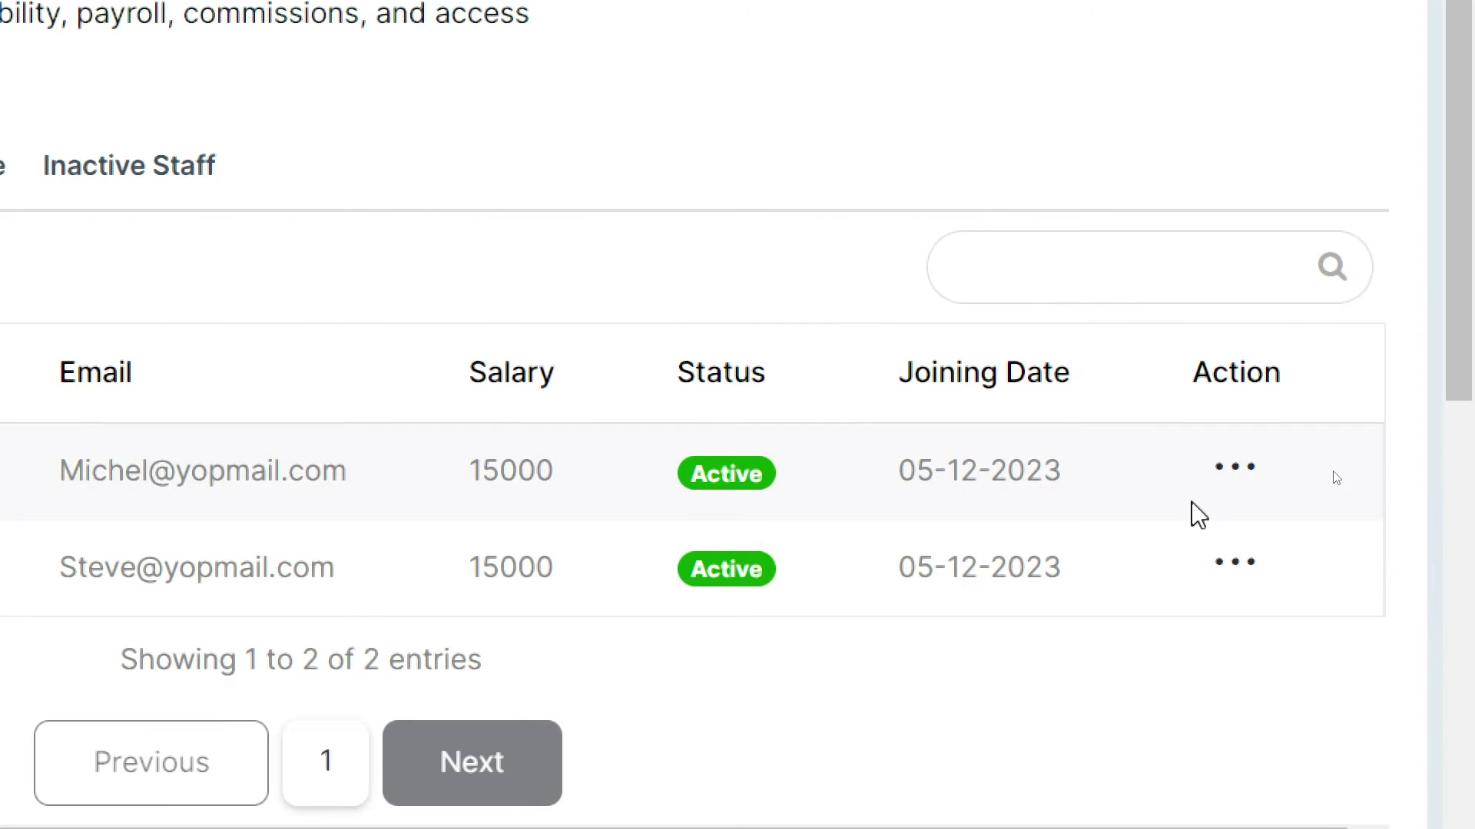
Step: Check the first staff member's action menu, then go to the Massage Cream and Hair Gel stock list
click(1236, 467)
scroll(1096, 639, down, 1)
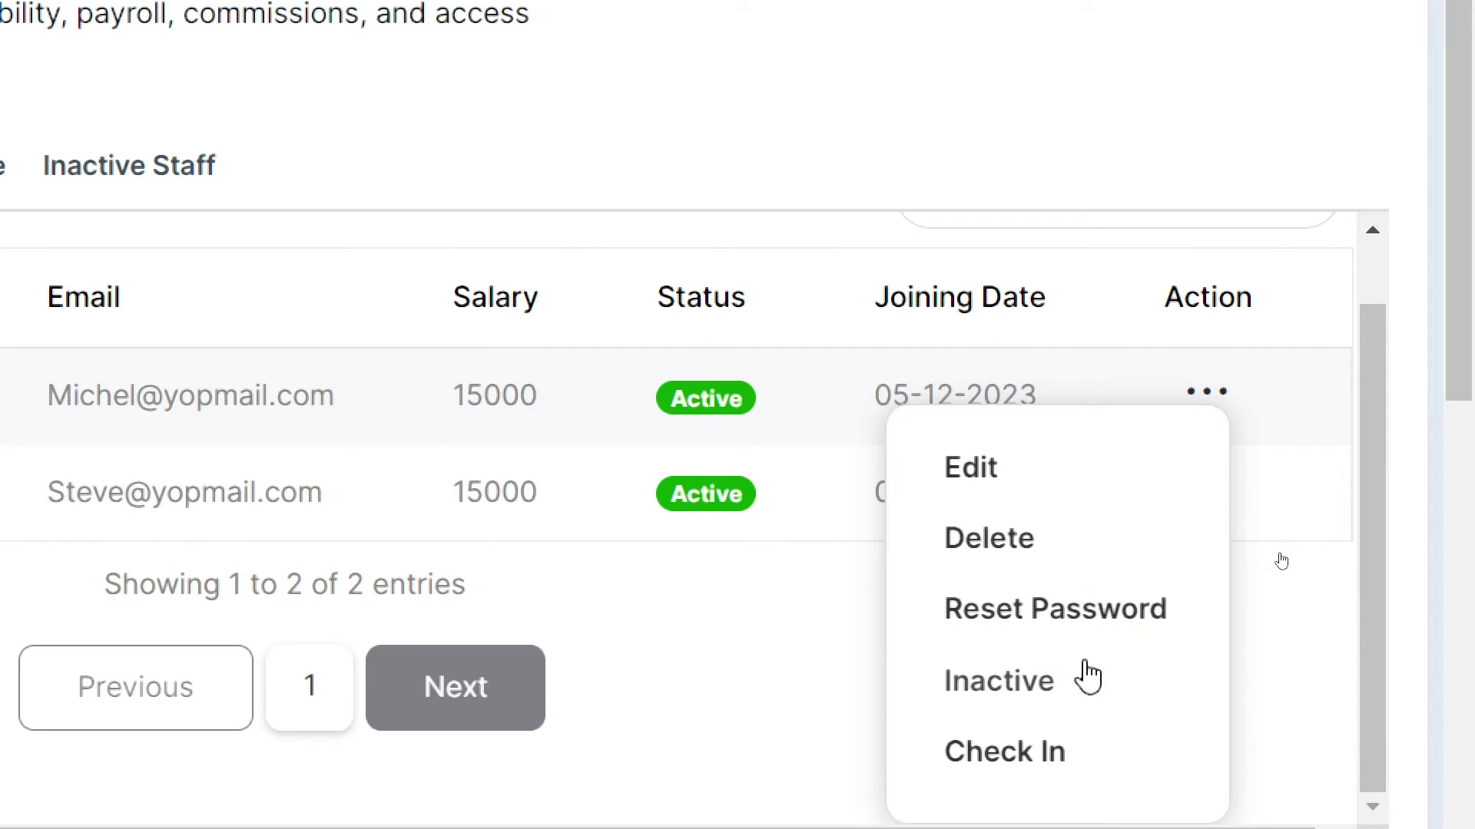
scroll(1086, 706, down, 1)
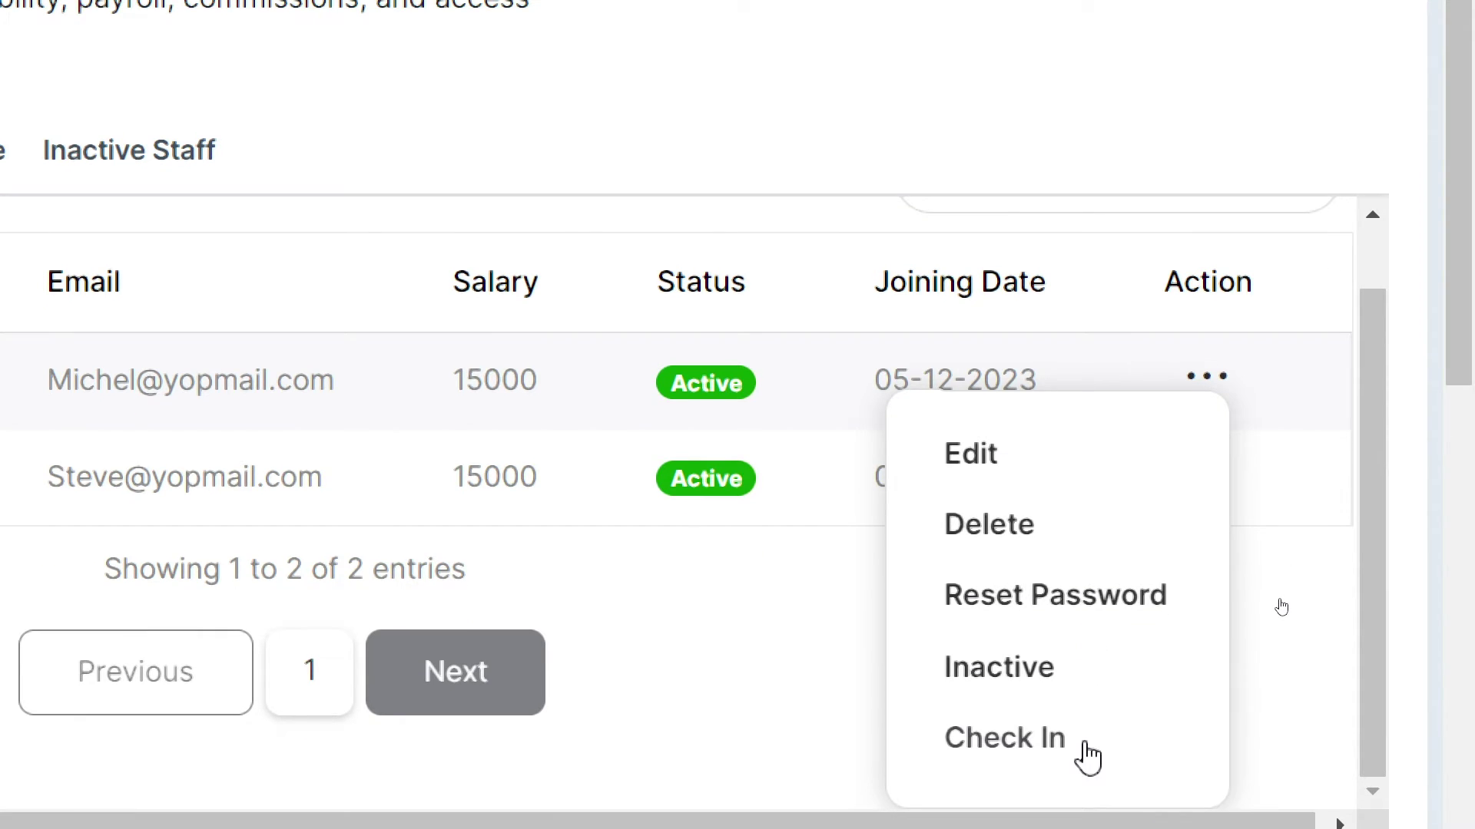
click(1191, 379)
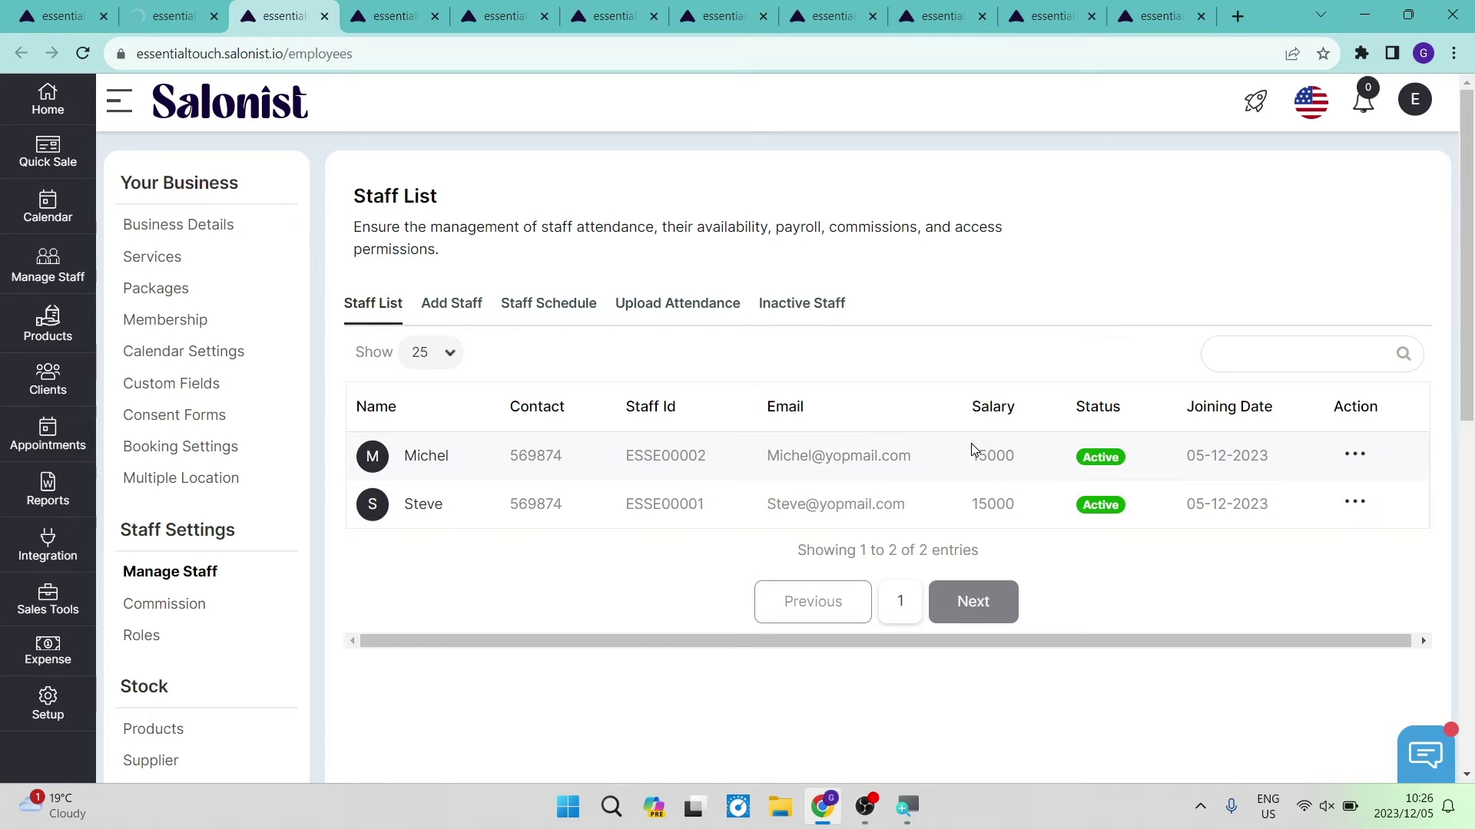
key(ctrl+Tab)
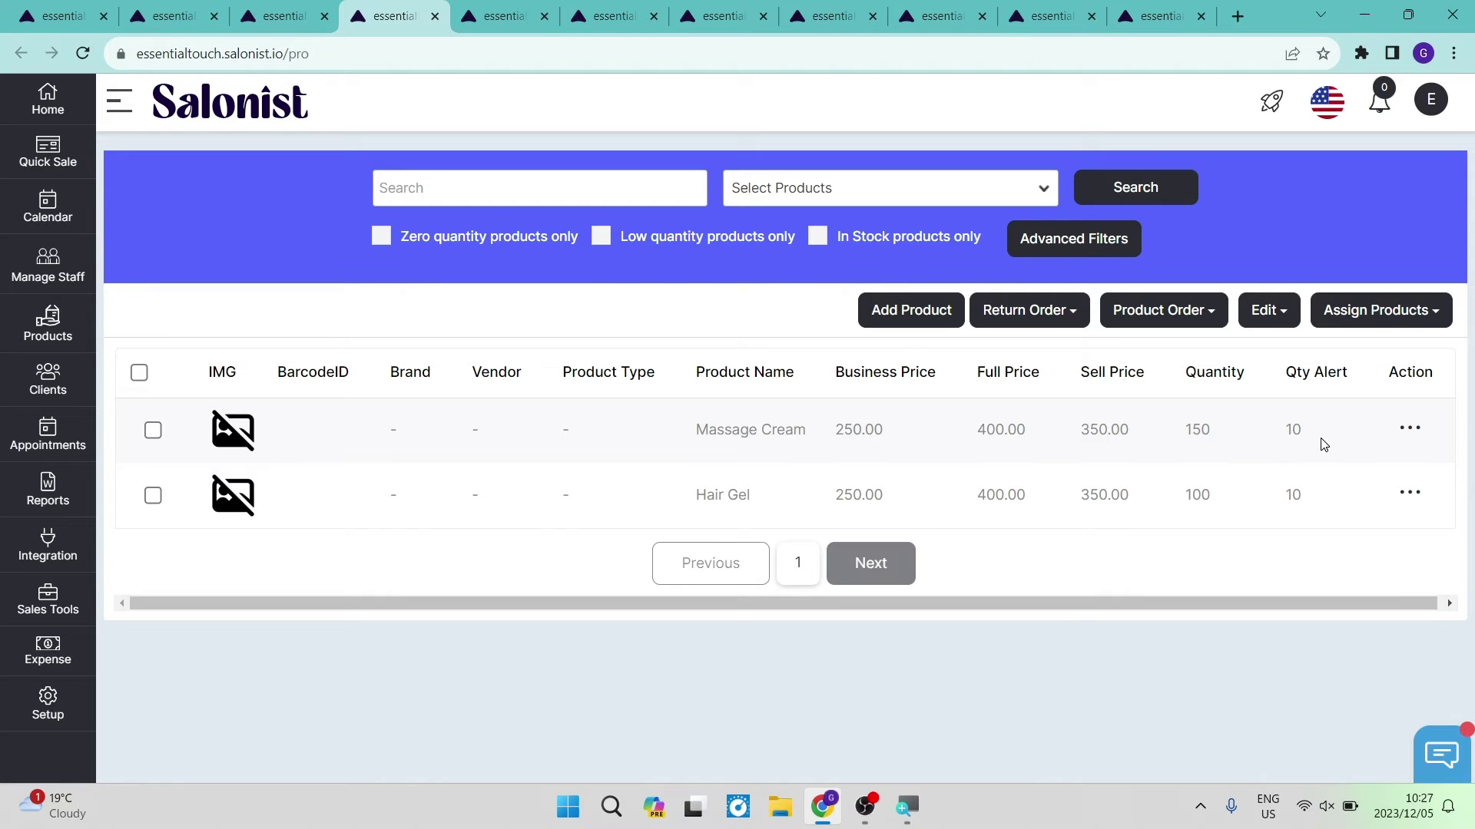
Step: Update Massage Cream's in-stock quantity to 149, save it, then start a new product
double_click(1296, 437)
click(1388, 581)
click(1410, 429)
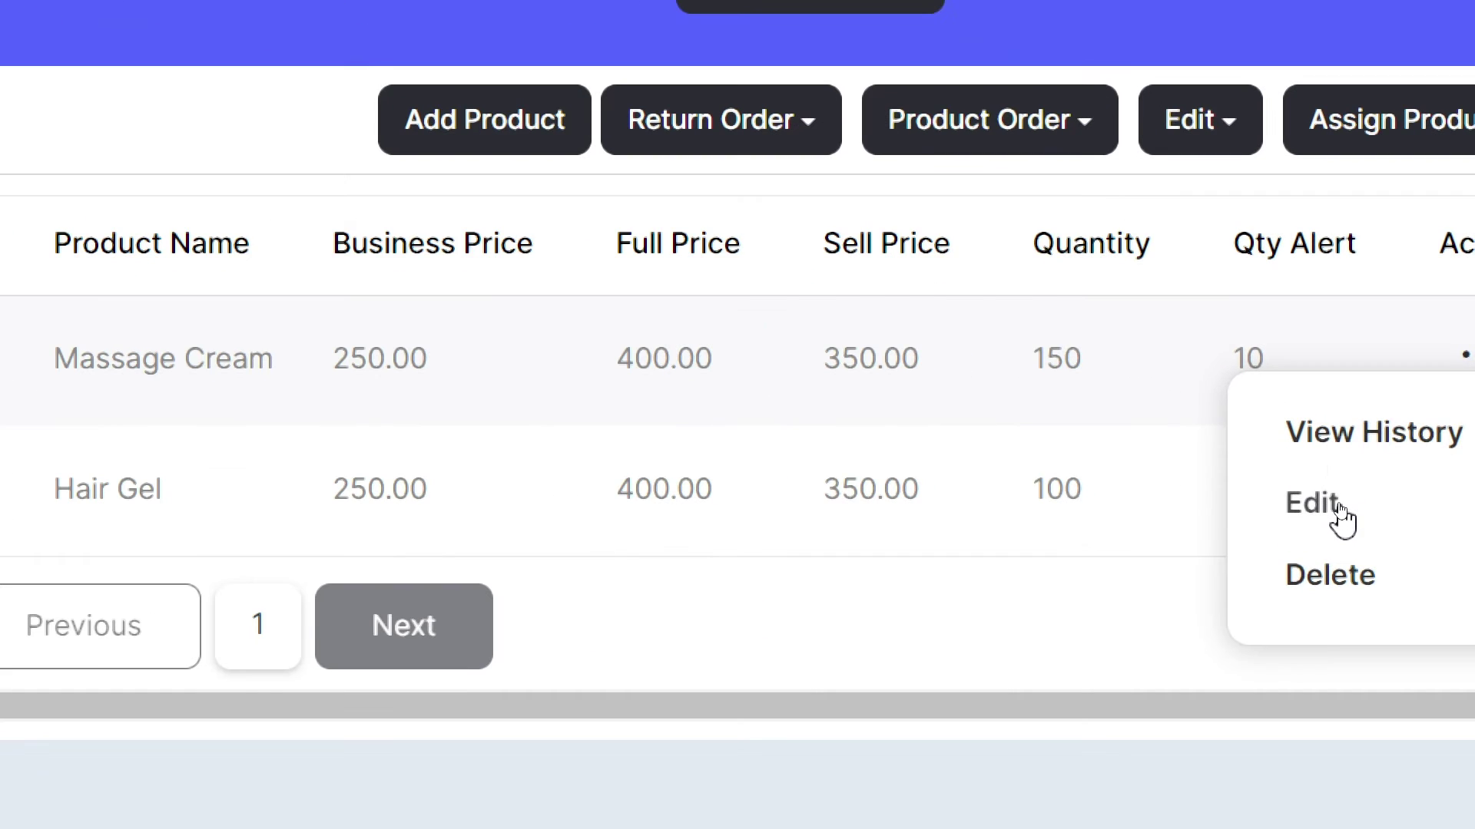
click(1338, 510)
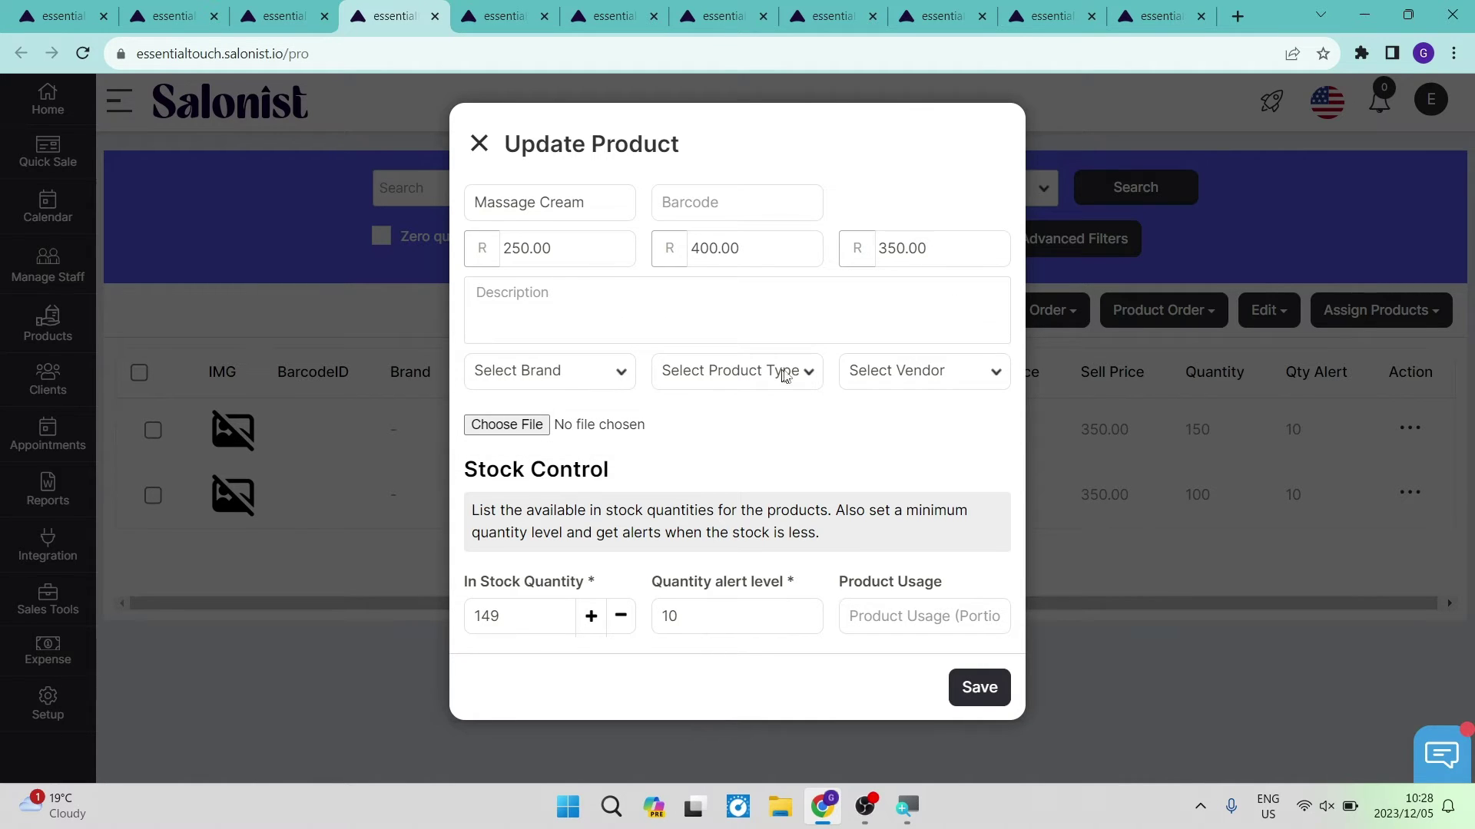
click(919, 378)
click(921, 380)
click(996, 699)
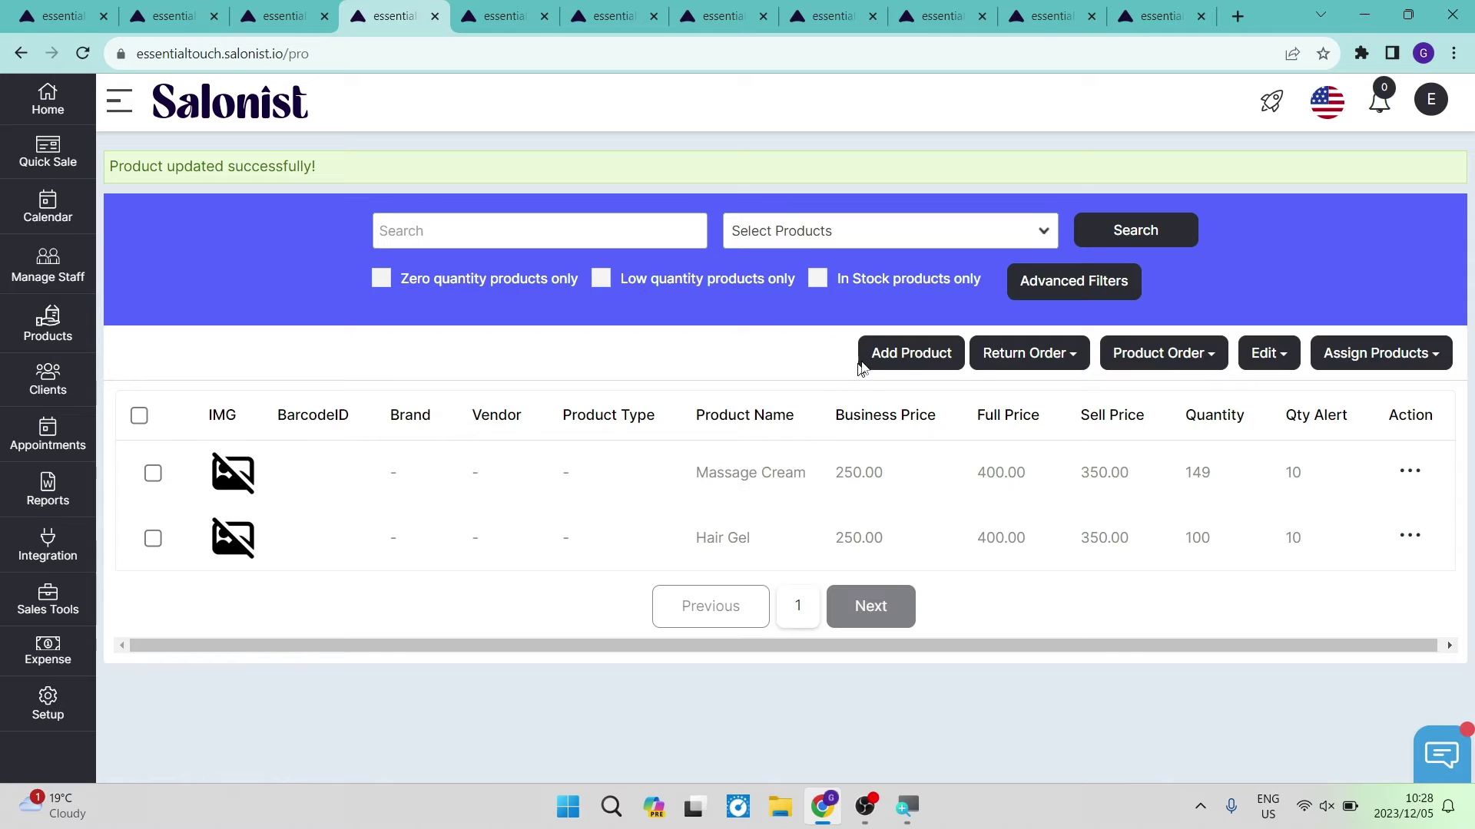
click(903, 360)
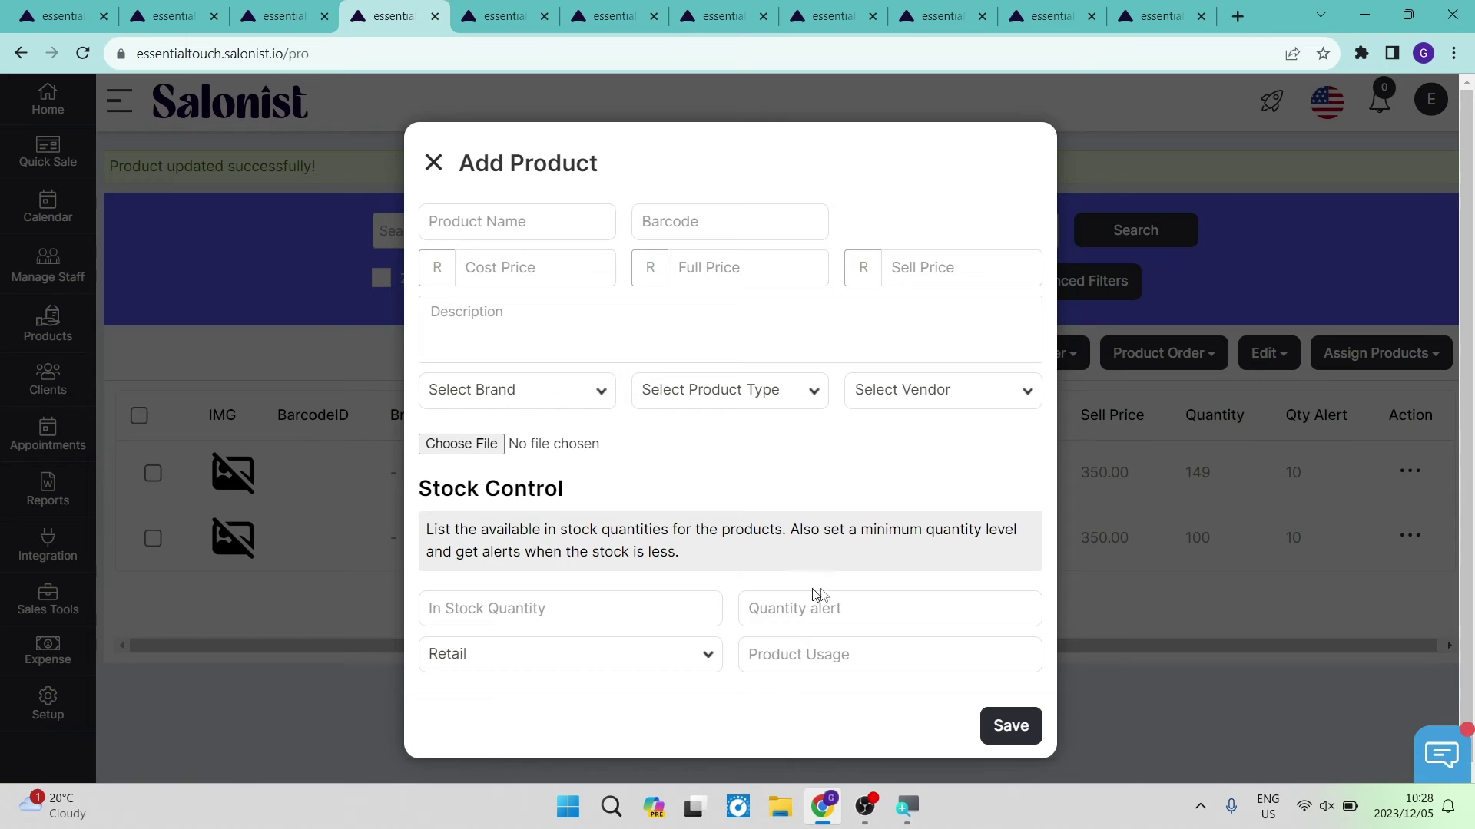
Step: Discard the new product, preview the Return Order, Product Order, Edit and Assign Products menus, then go to the Client list
click(433, 163)
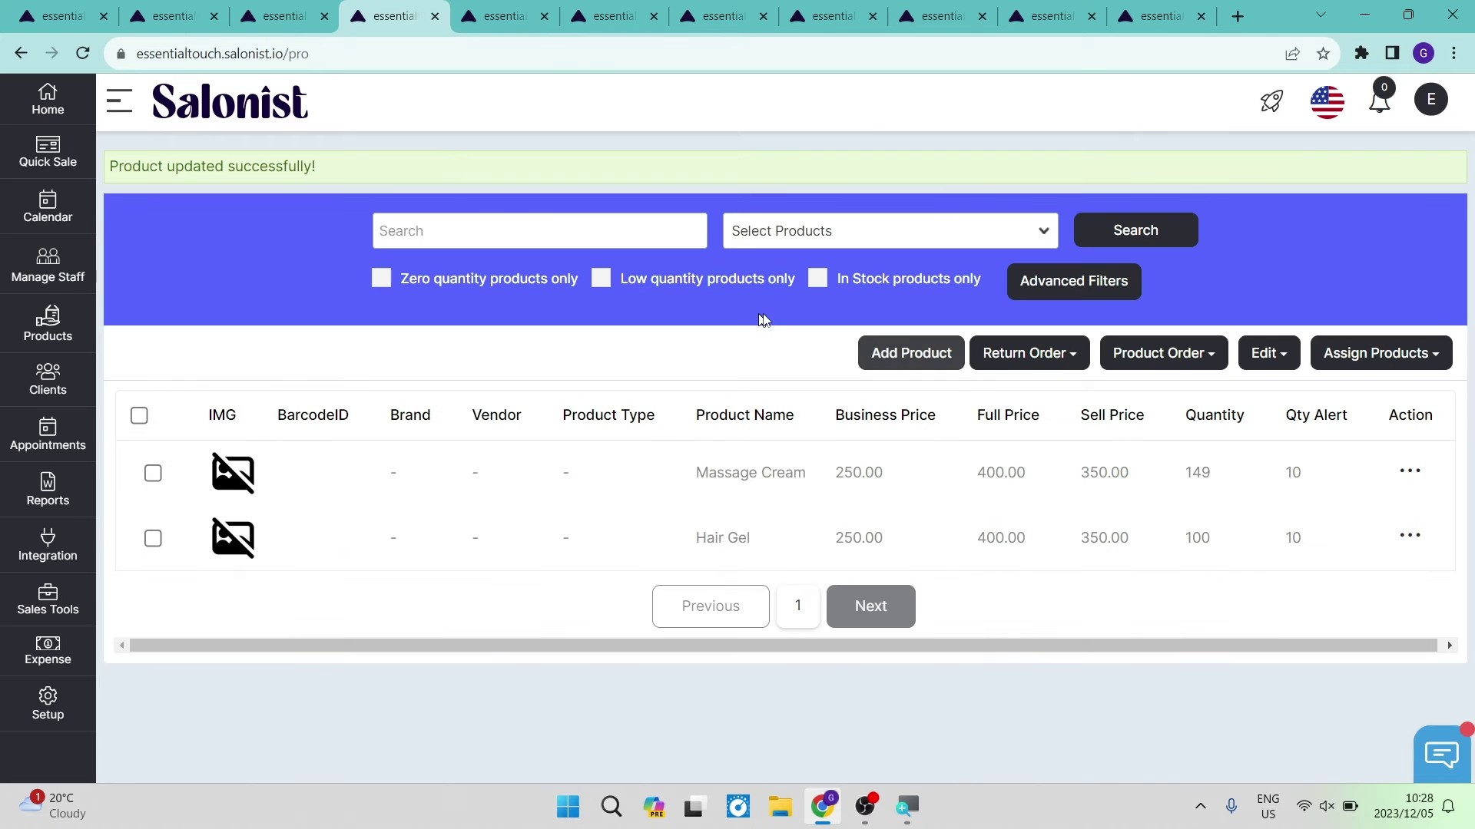
click(1063, 354)
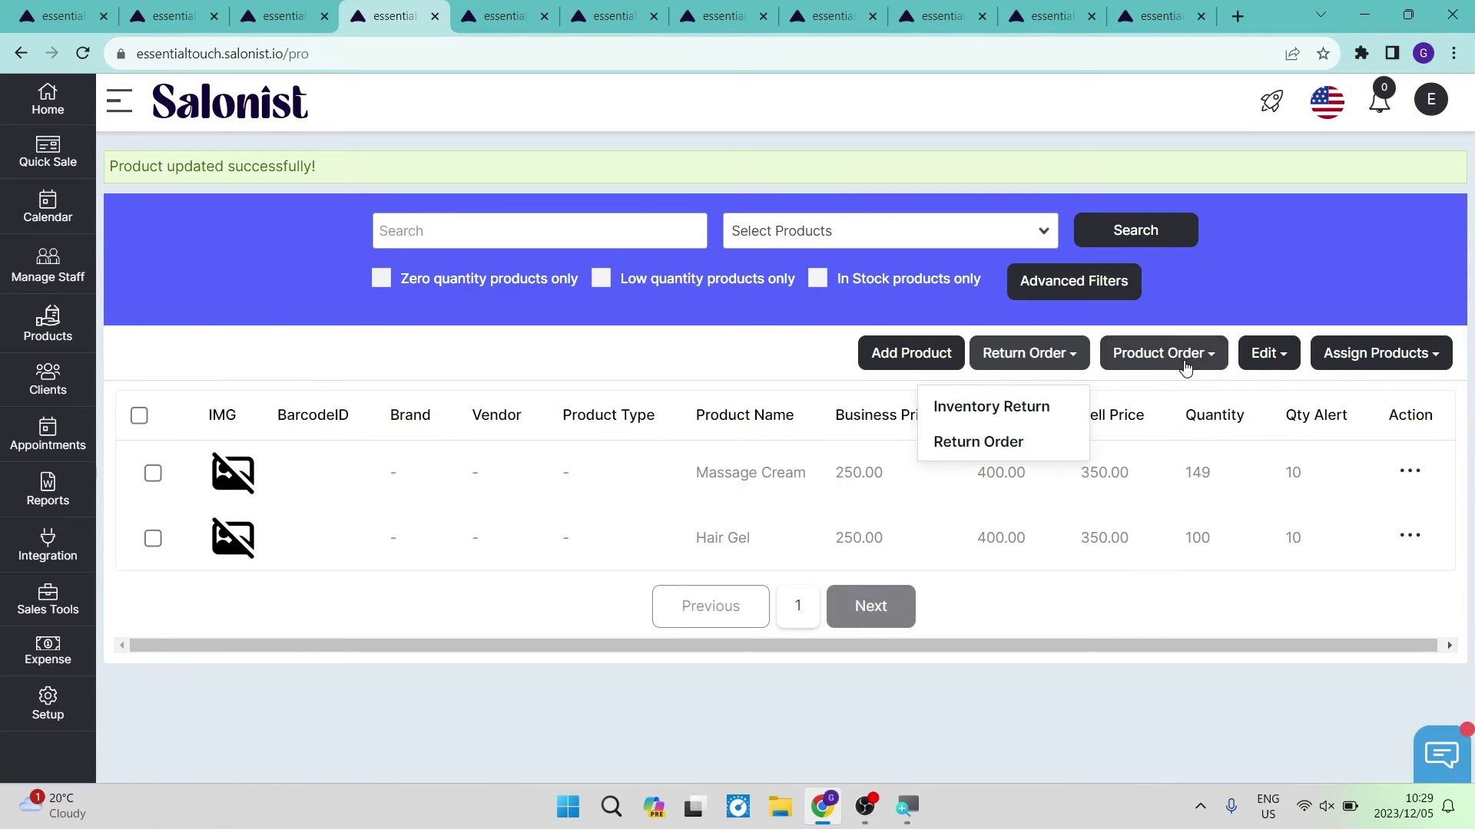
click(1214, 364)
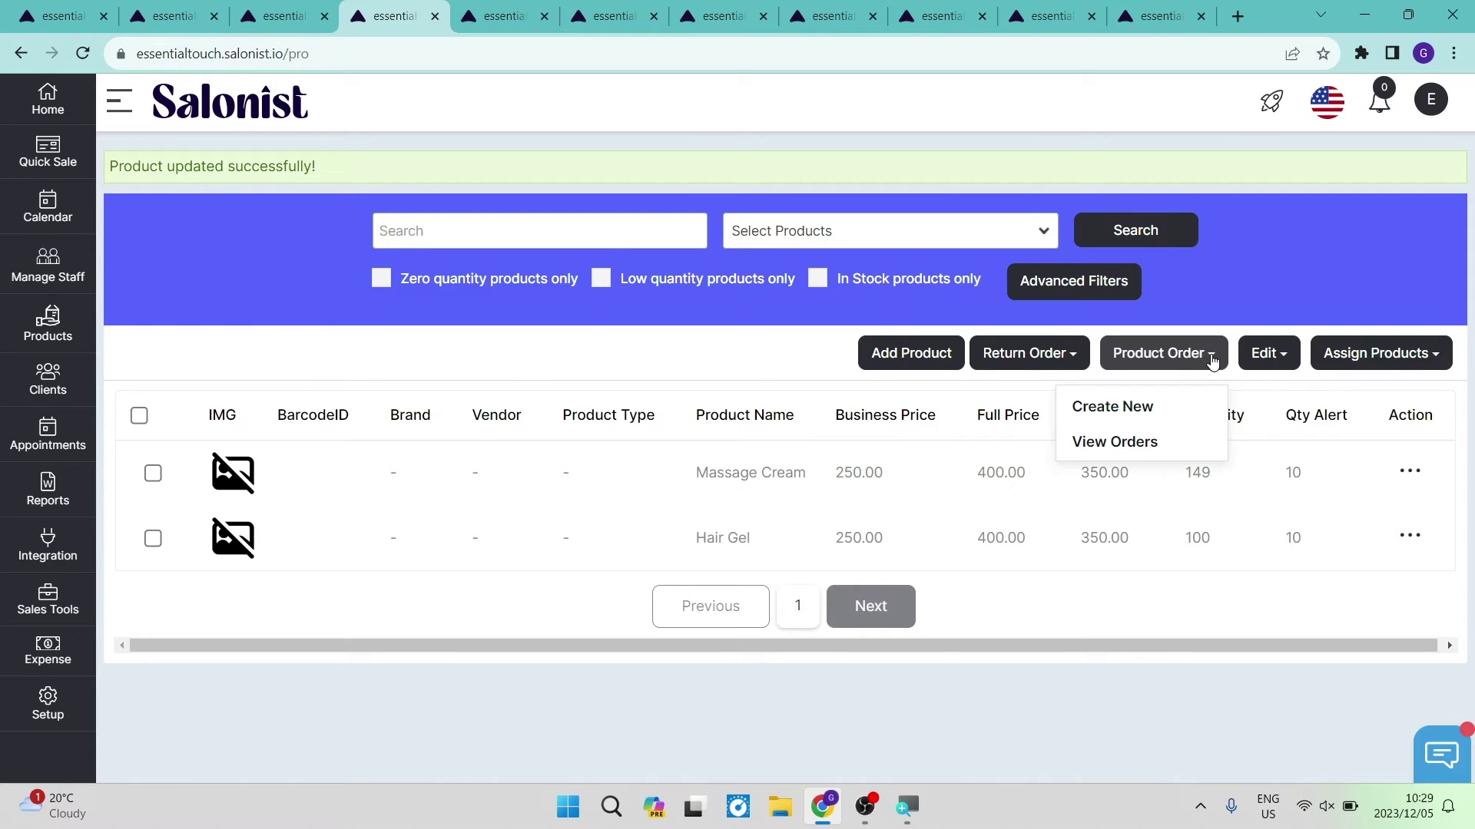
click(1278, 358)
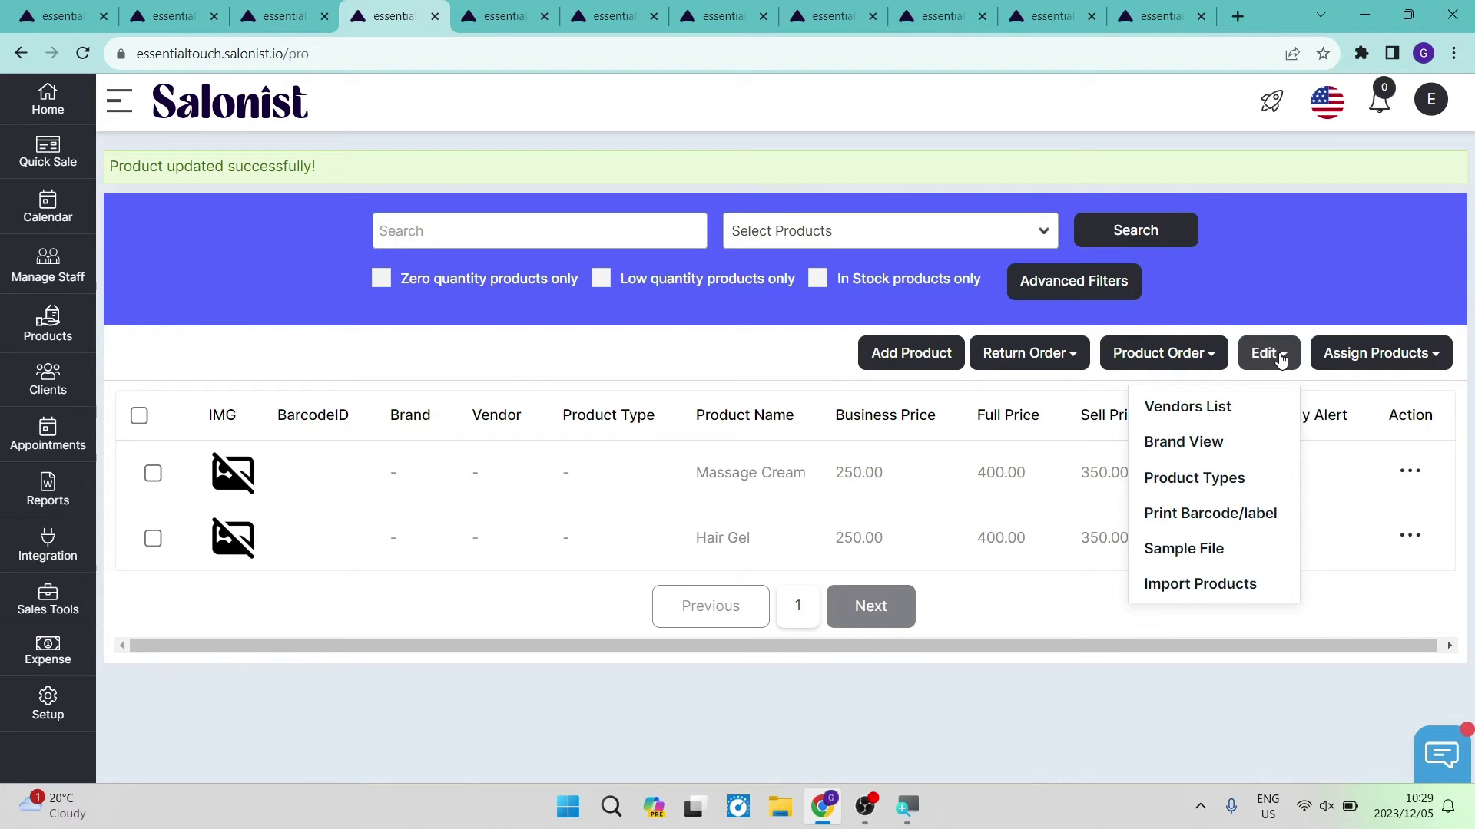
click(1405, 353)
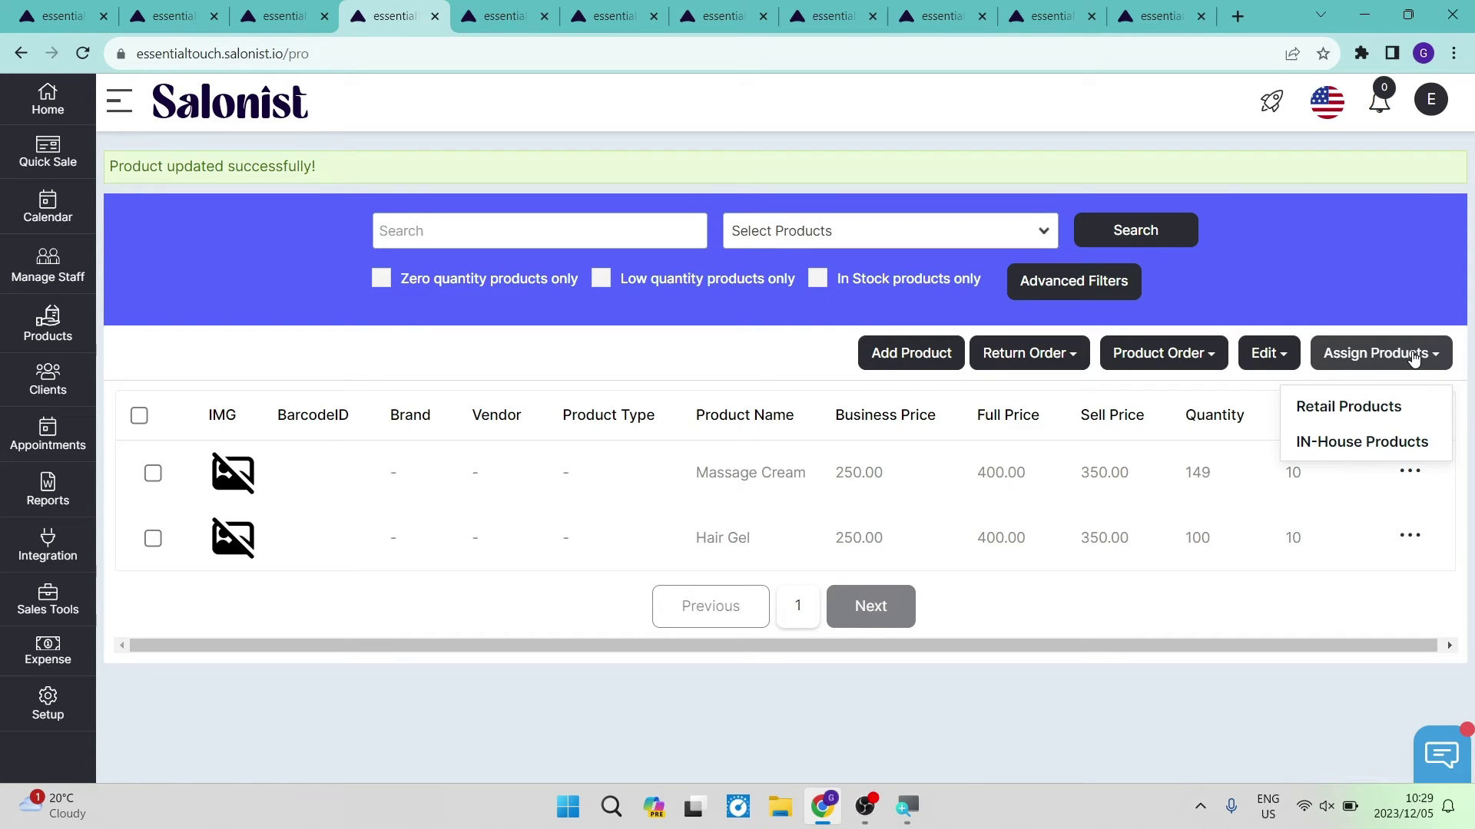
click(1413, 358)
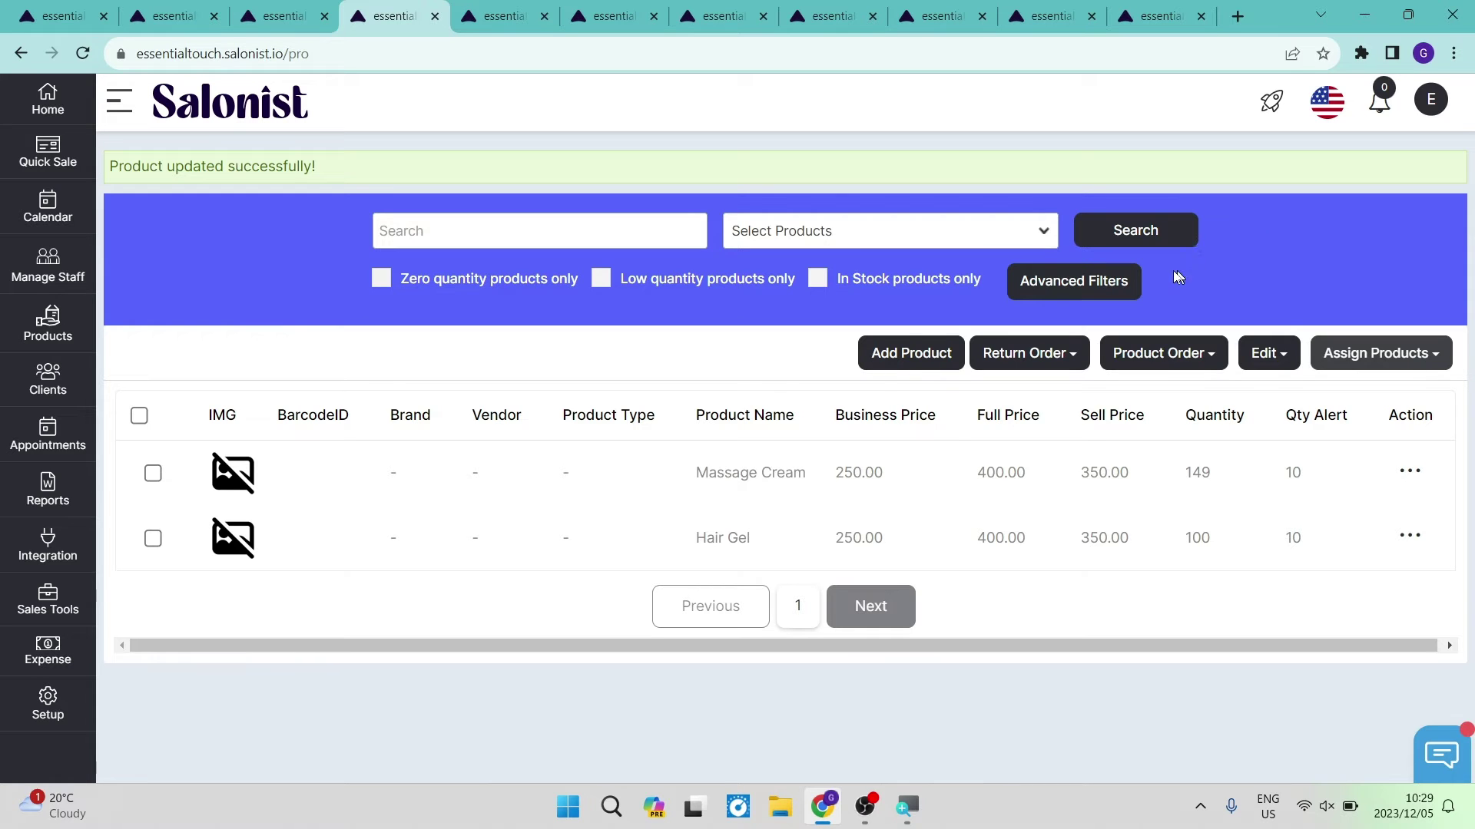
key(ctrl+Tab)
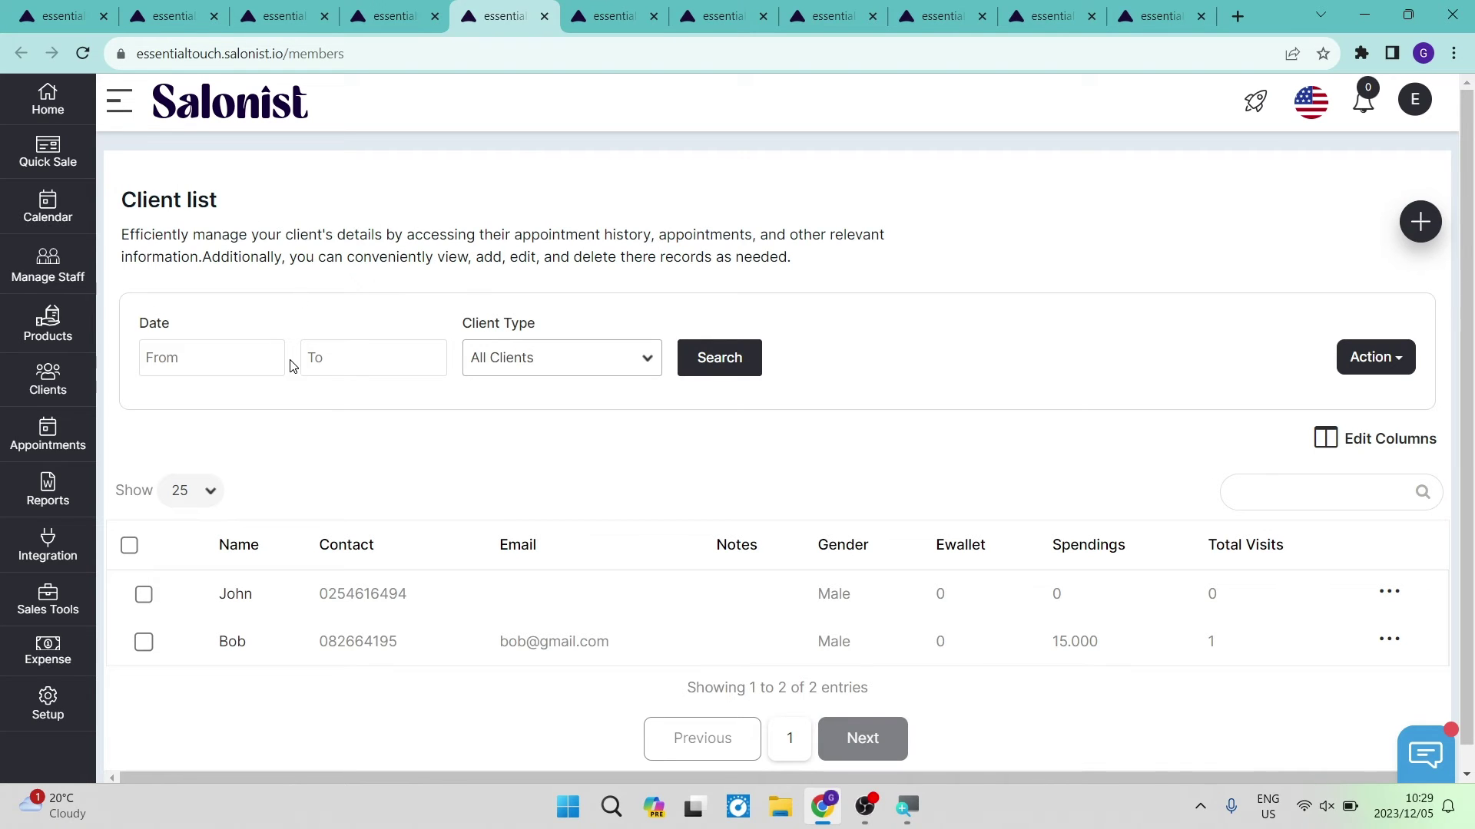
Step: Try the reward field in the Add Client form and close it without saving
scroll(655, 602, down, 1)
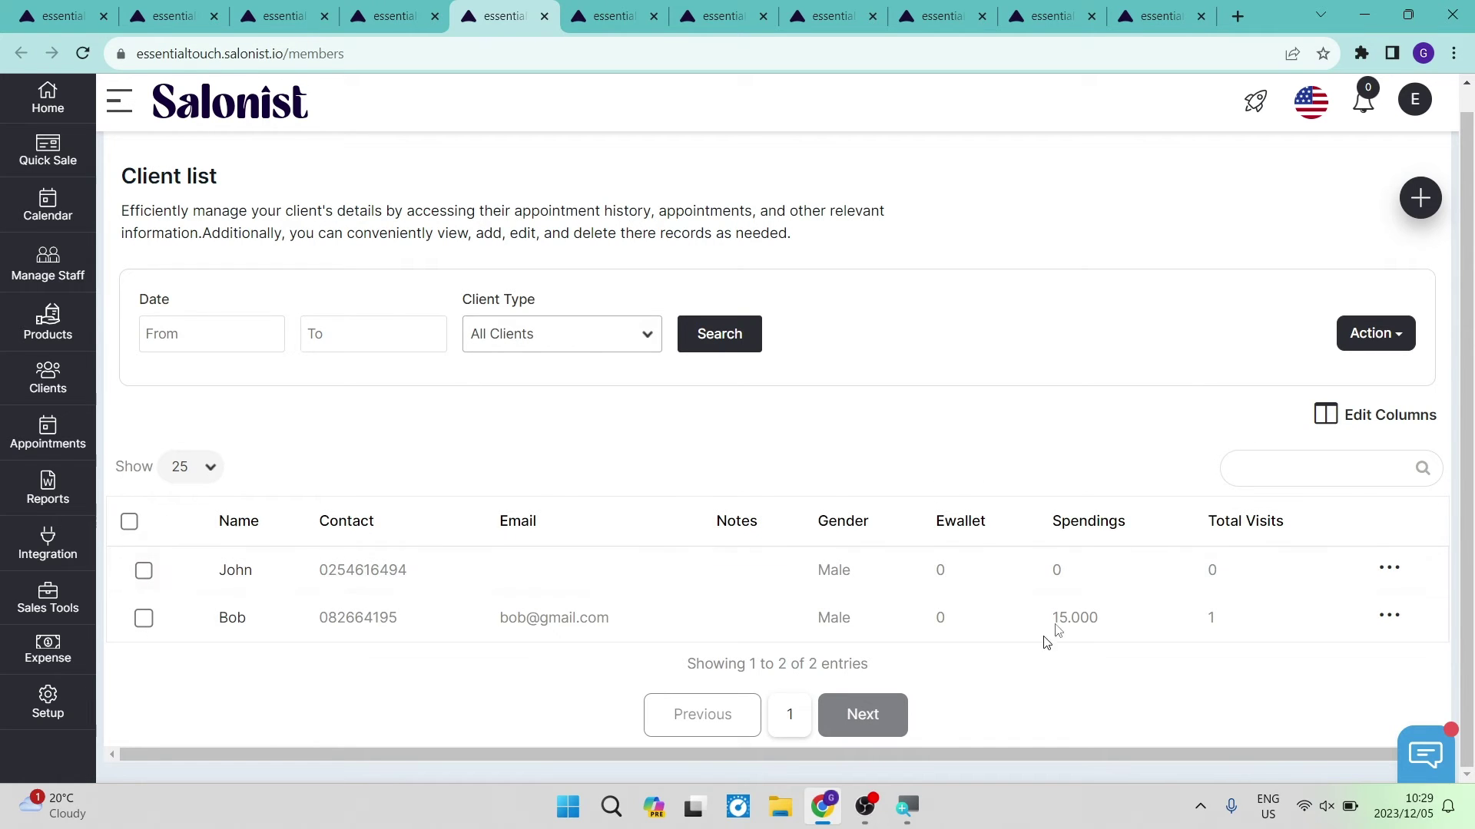
click(1420, 198)
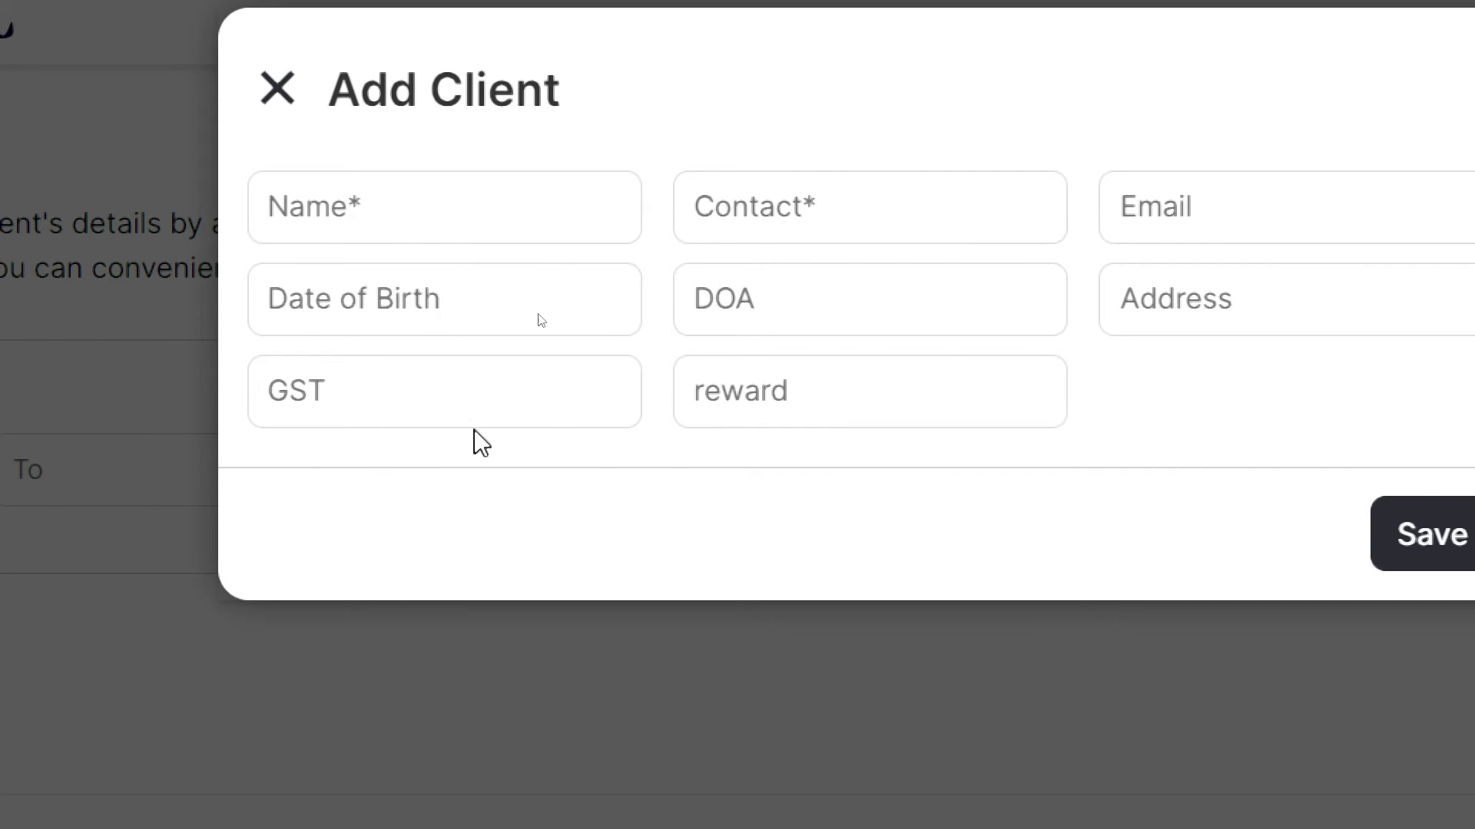
click(876, 398)
click(1232, 499)
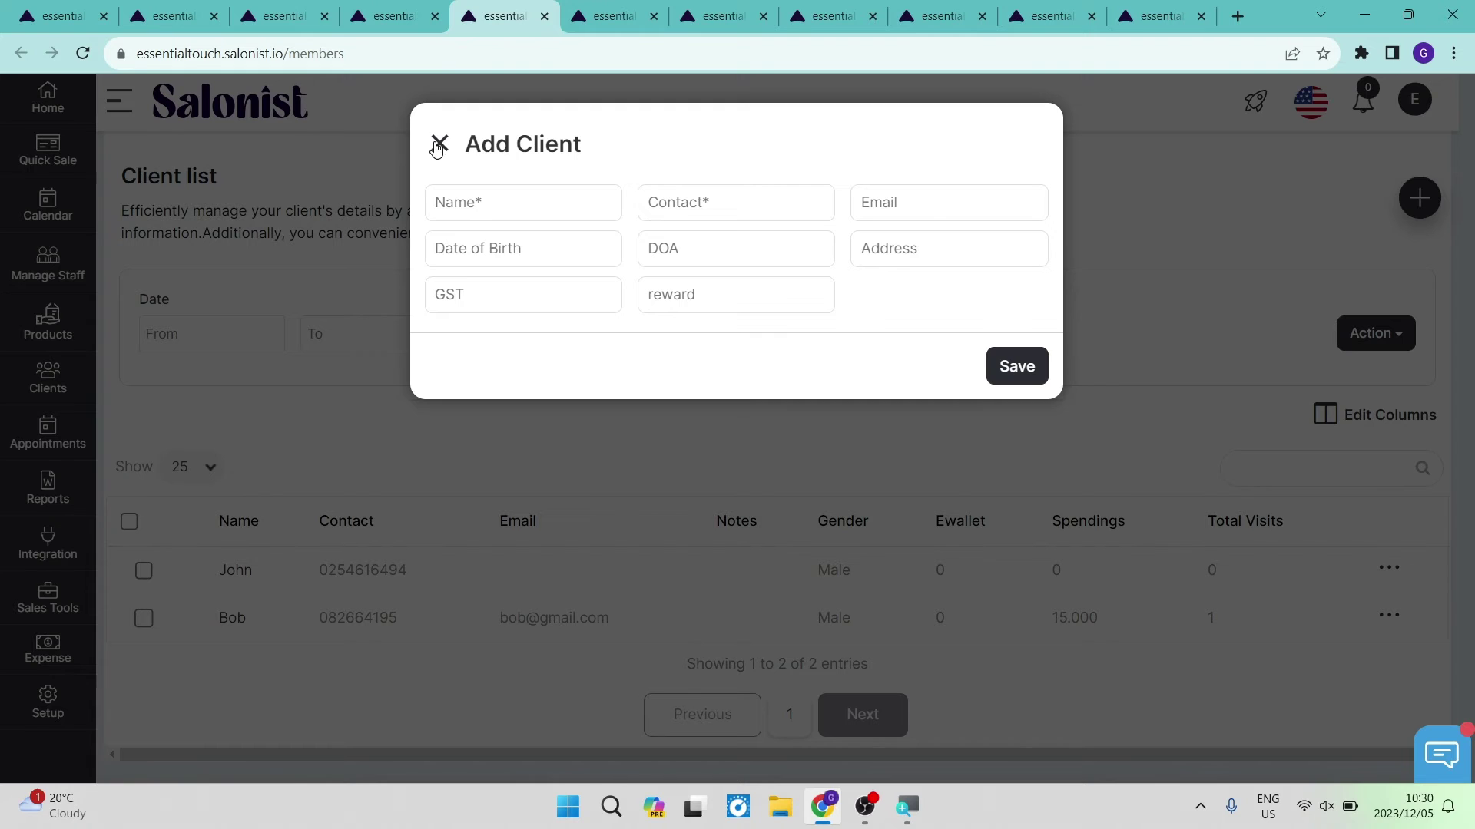
click(438, 143)
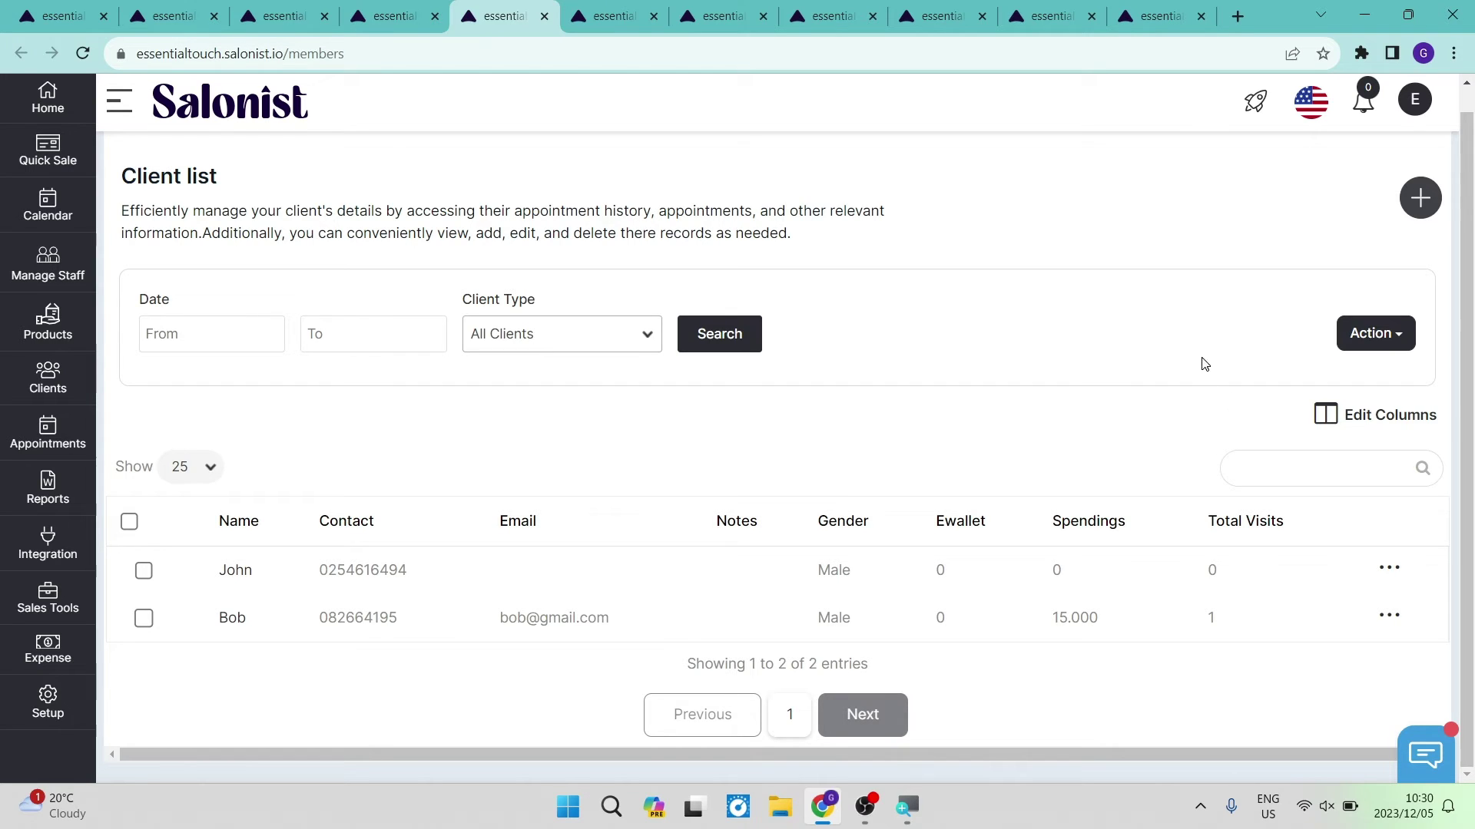
Step: Preview the Import Client form from the Action menu, then move to the appointments page
click(1405, 340)
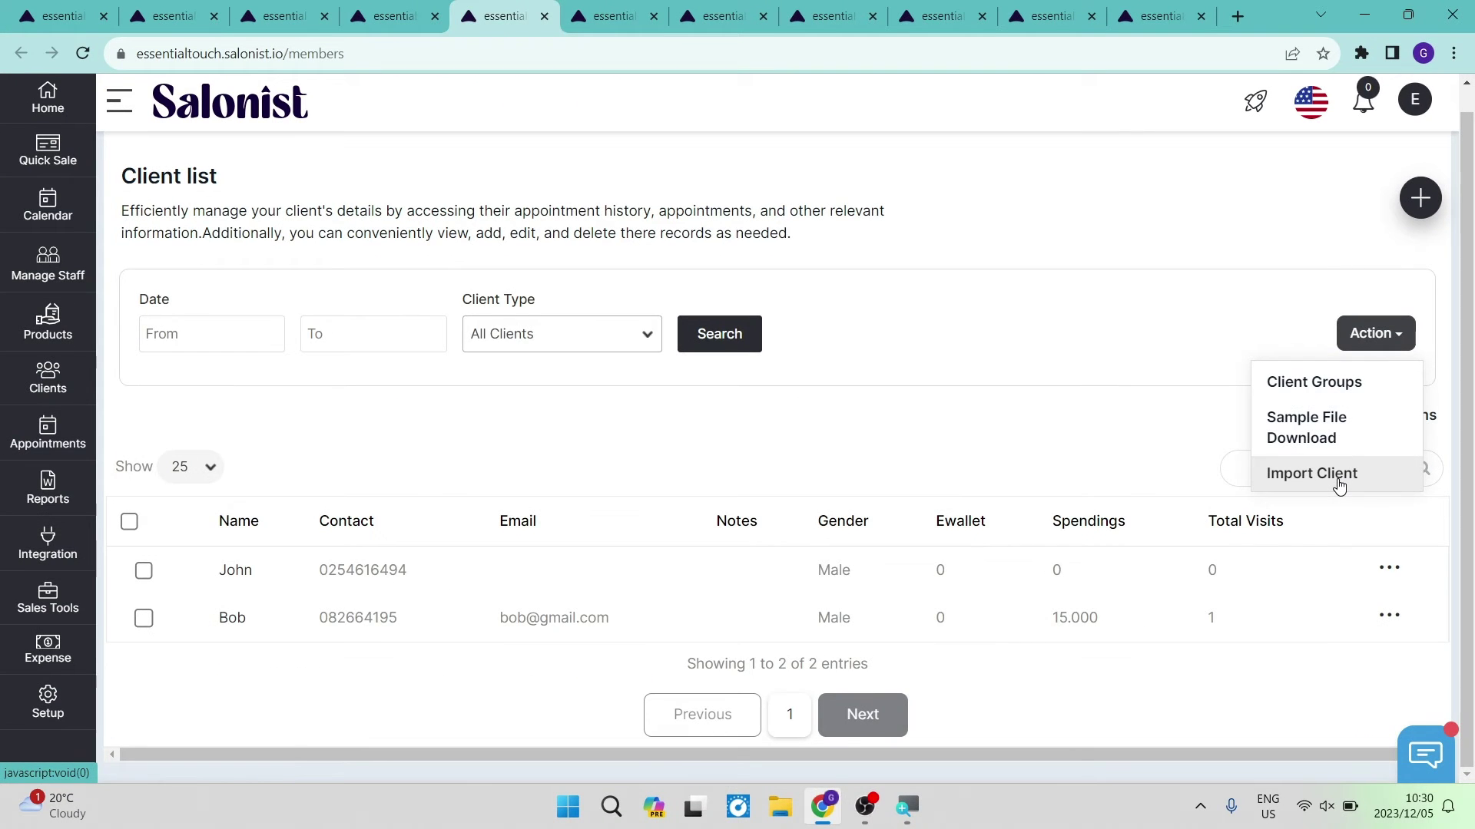
click(1339, 484)
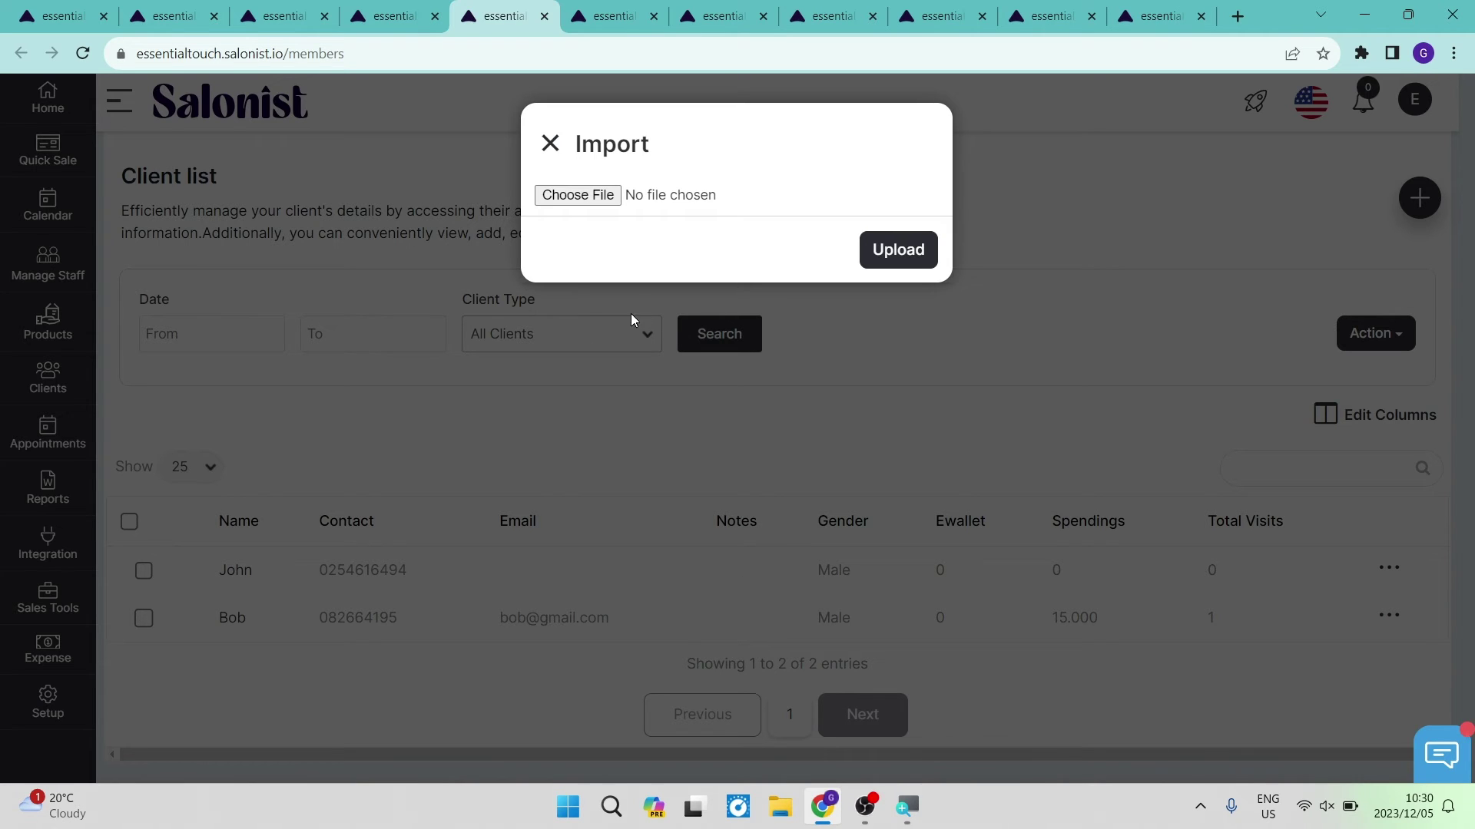
click(549, 142)
key(ctrl+Tab)
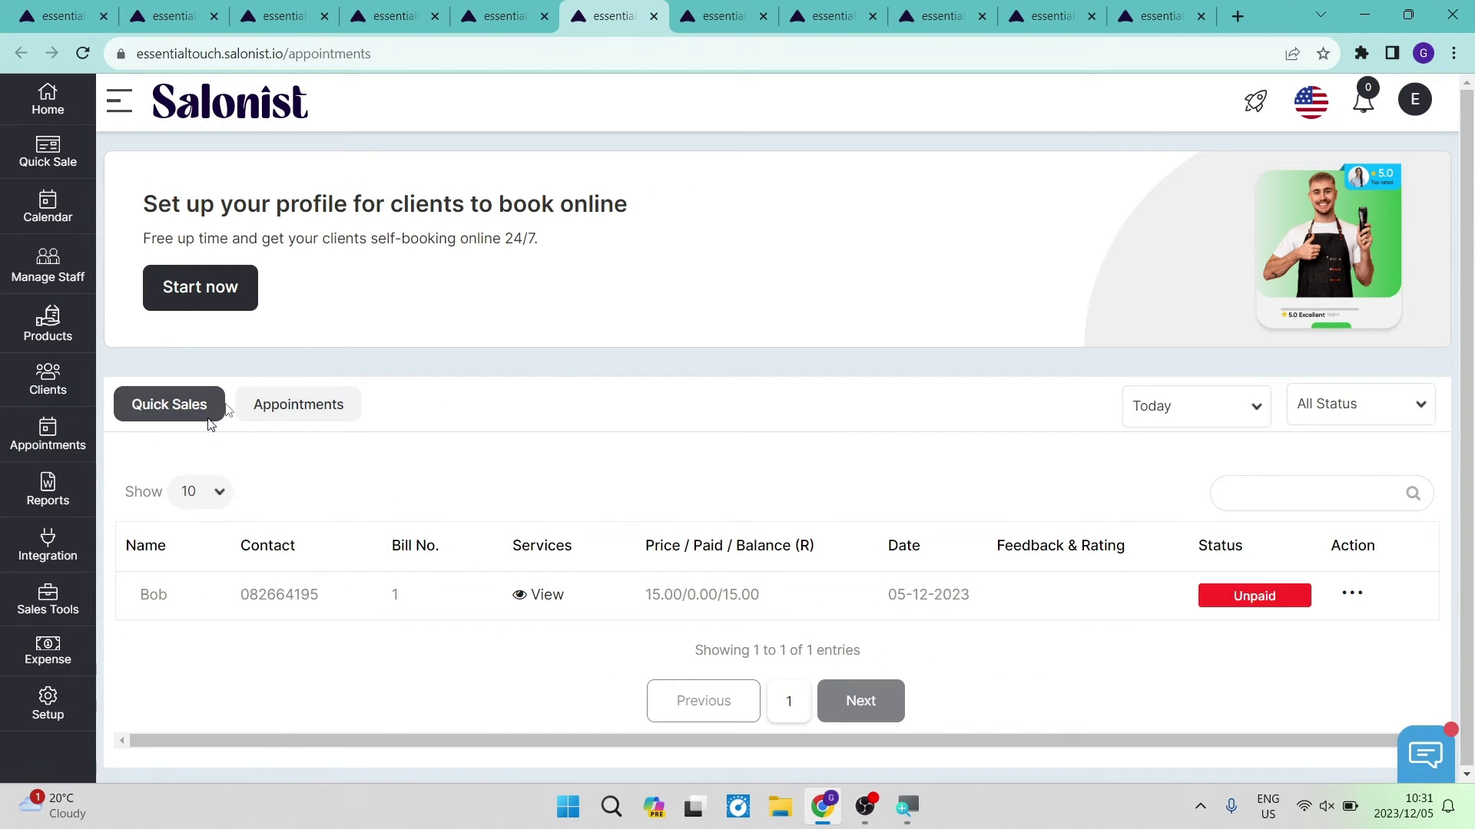
Step: Reload Quick Sales so unpaid bill 2 at 364.00 appears above bill 1 at 15.00
click(291, 413)
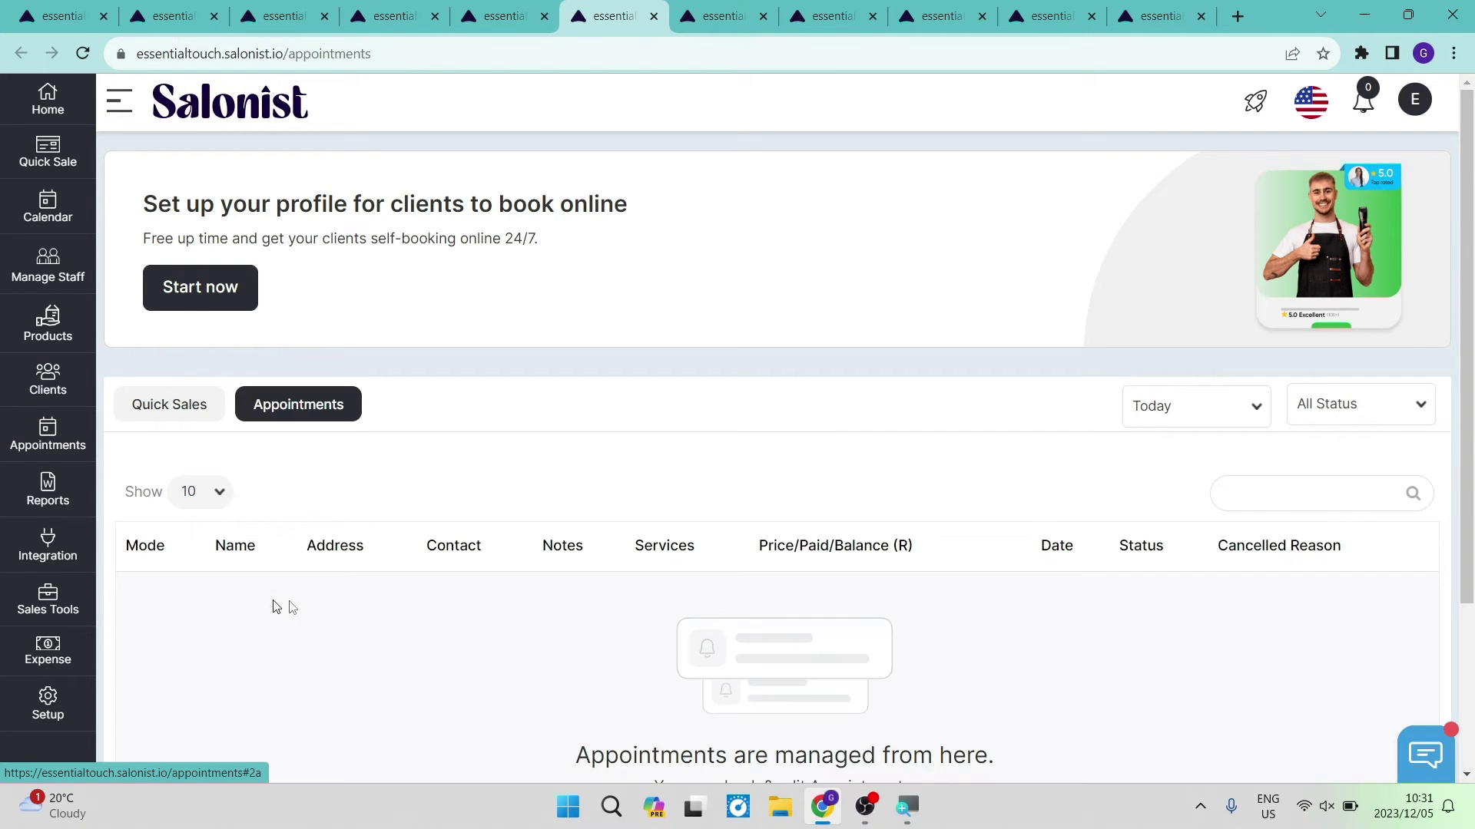
click(188, 407)
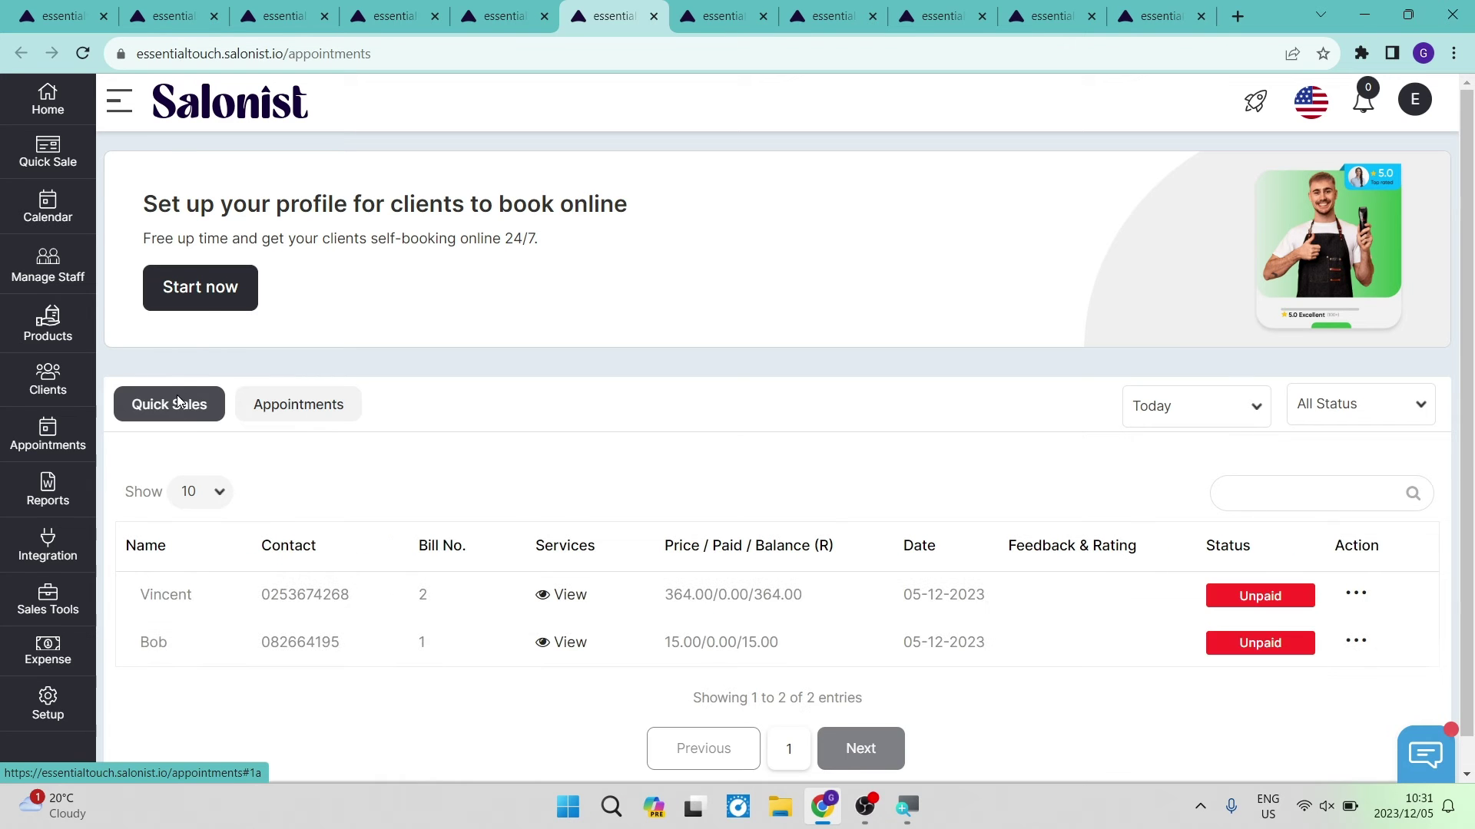
scroll(606, 507, down, 1)
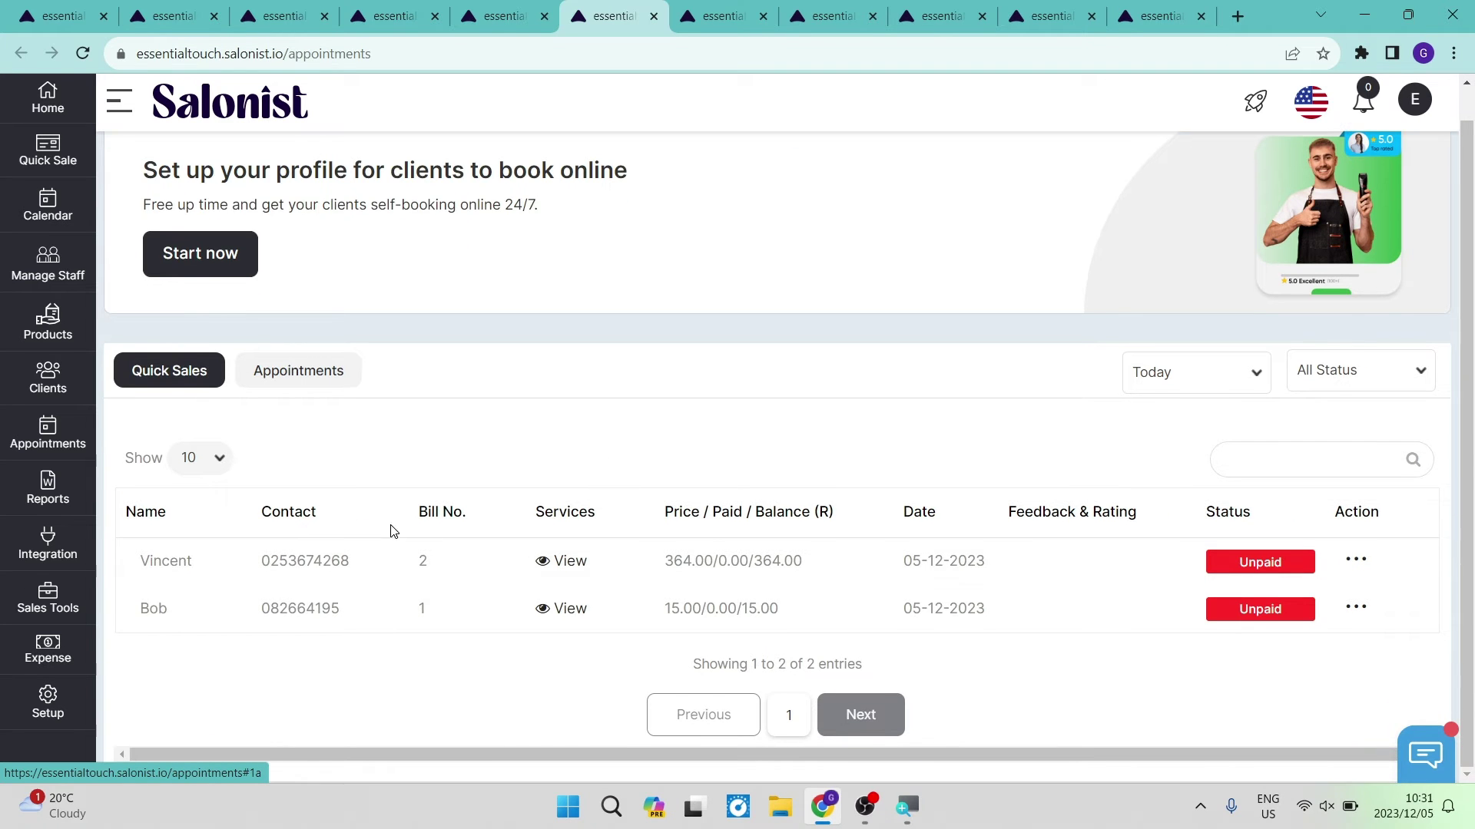
scroll(296, 476, up, 1)
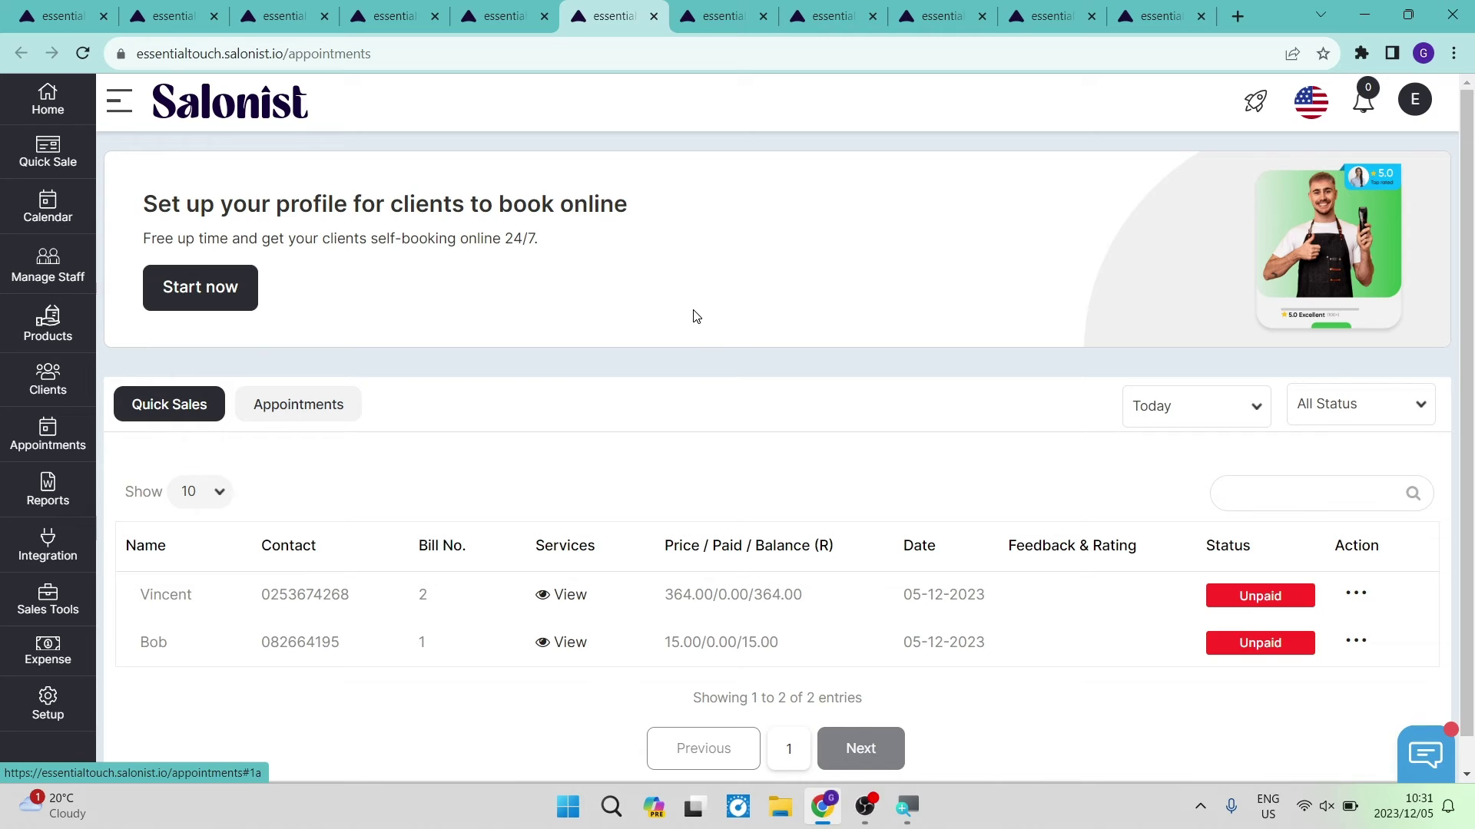
scroll(749, 353, down, 1)
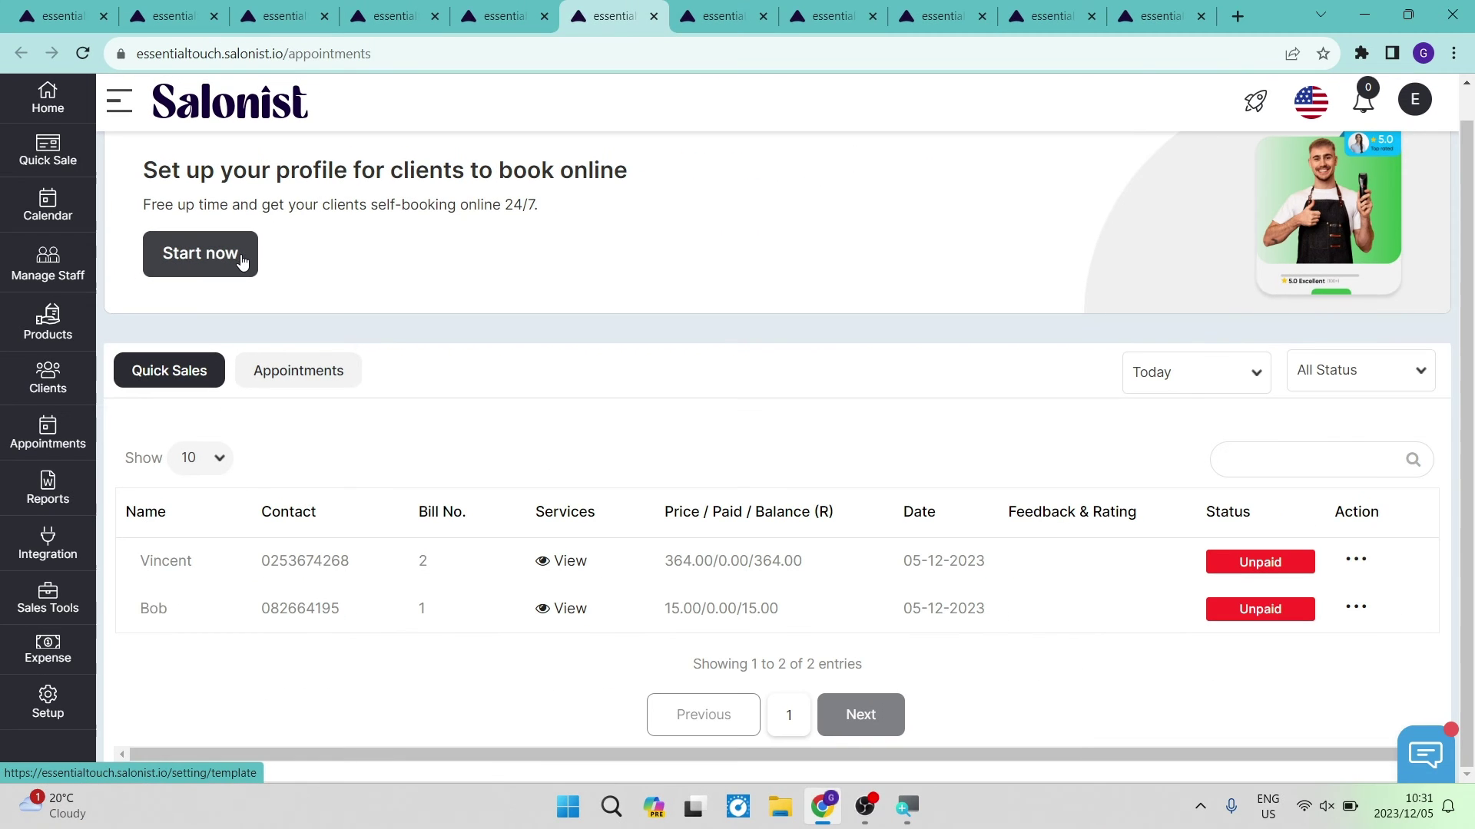
Step: Start online booking setup and review the empty logo and photo uploads and the Contemporary template
click(223, 255)
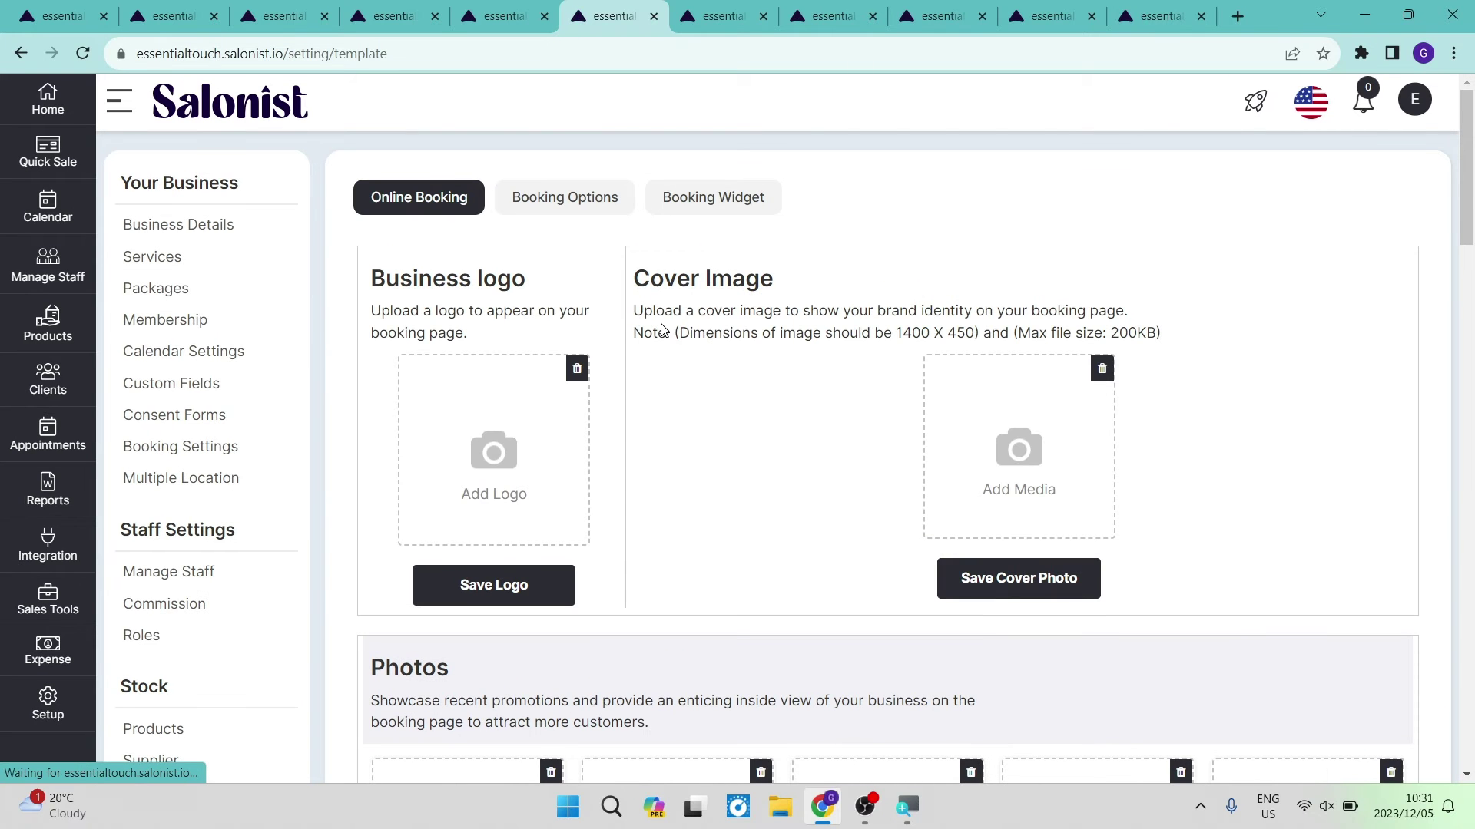
scroll(568, 392, down, 1)
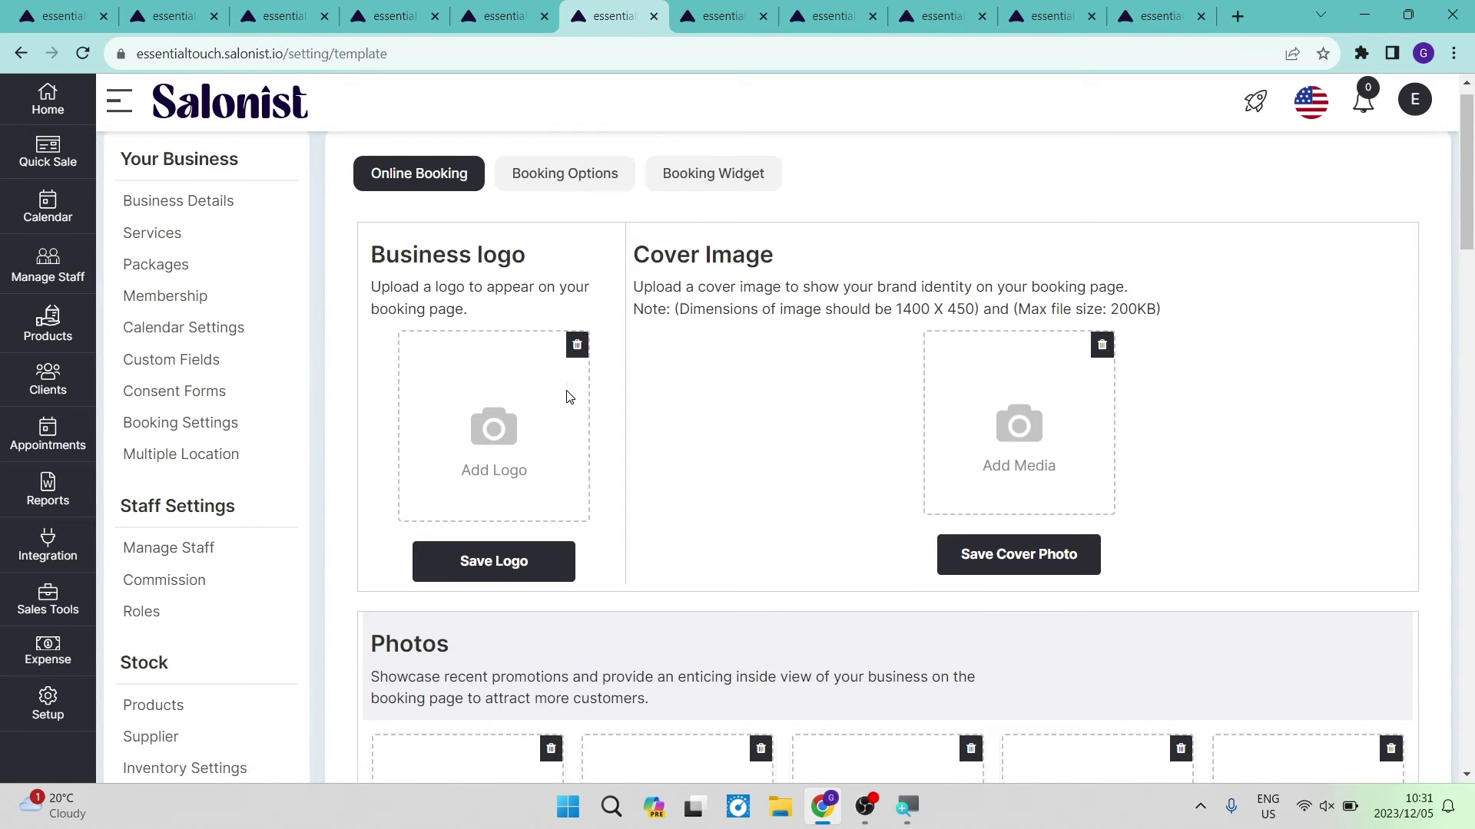
scroll(691, 361, down, 5)
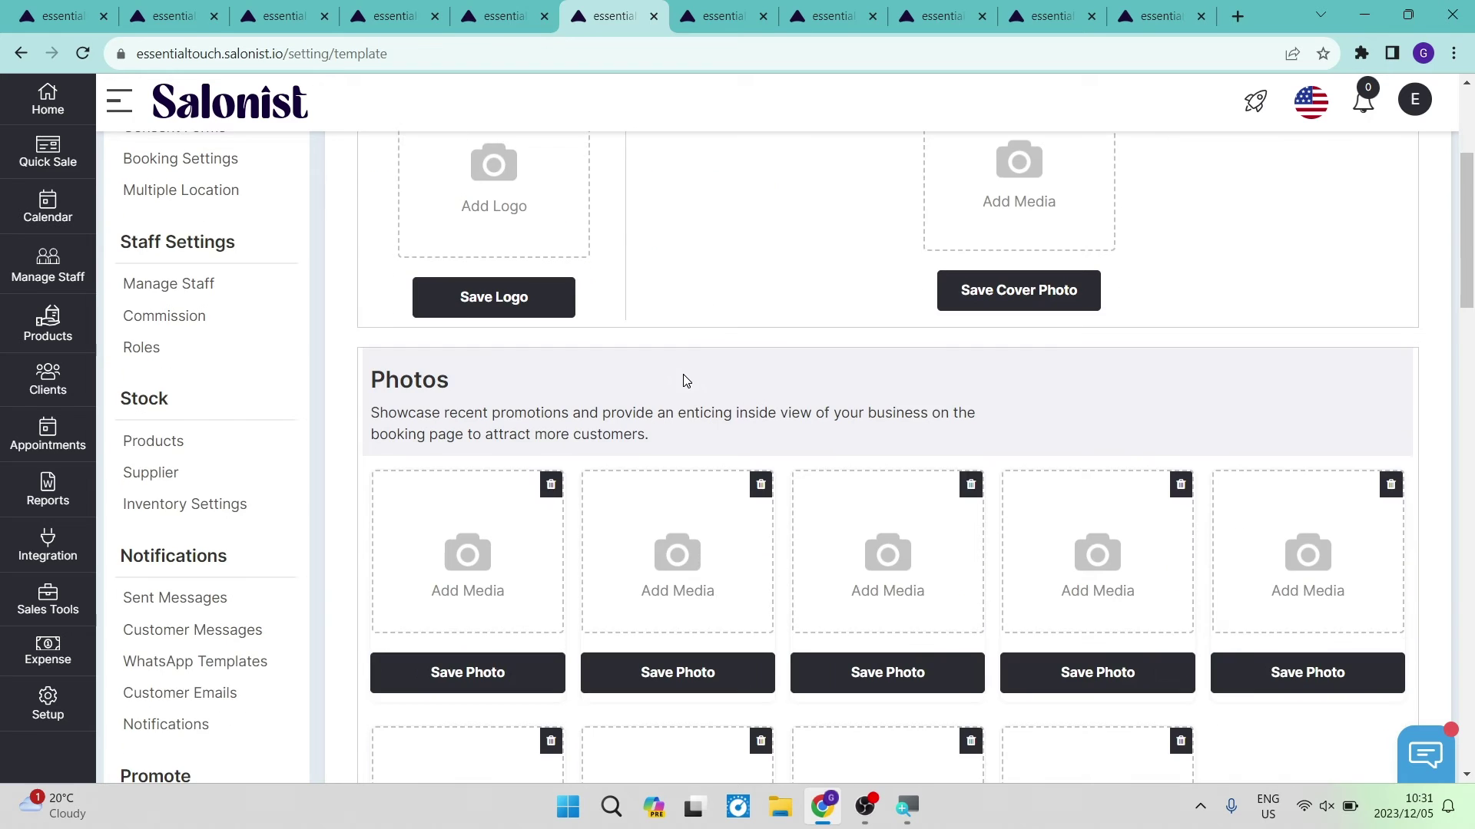
scroll(493, 287, up, 2)
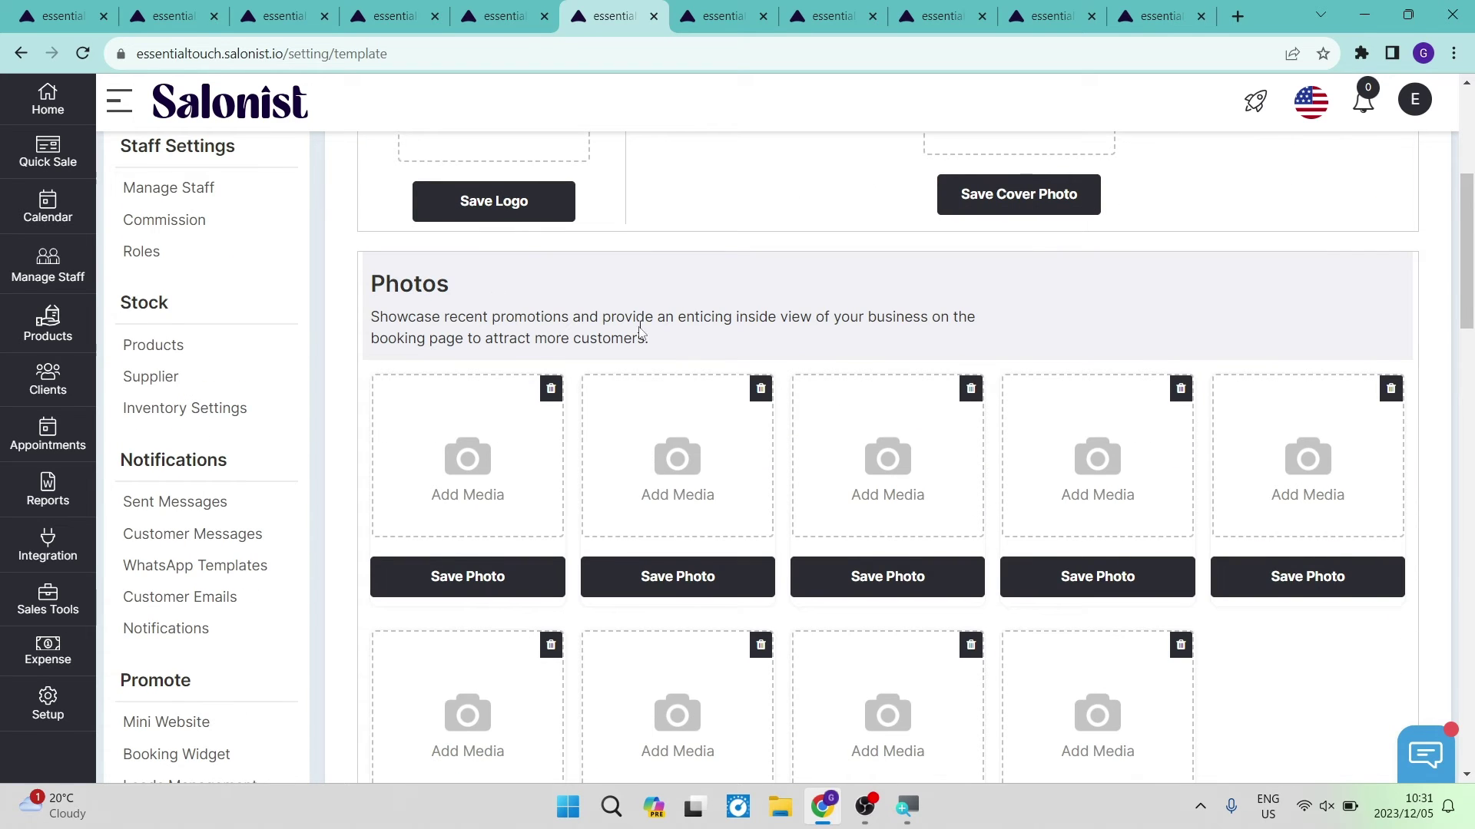
scroll(639, 331, down, 2)
scroll(655, 398, down, 2)
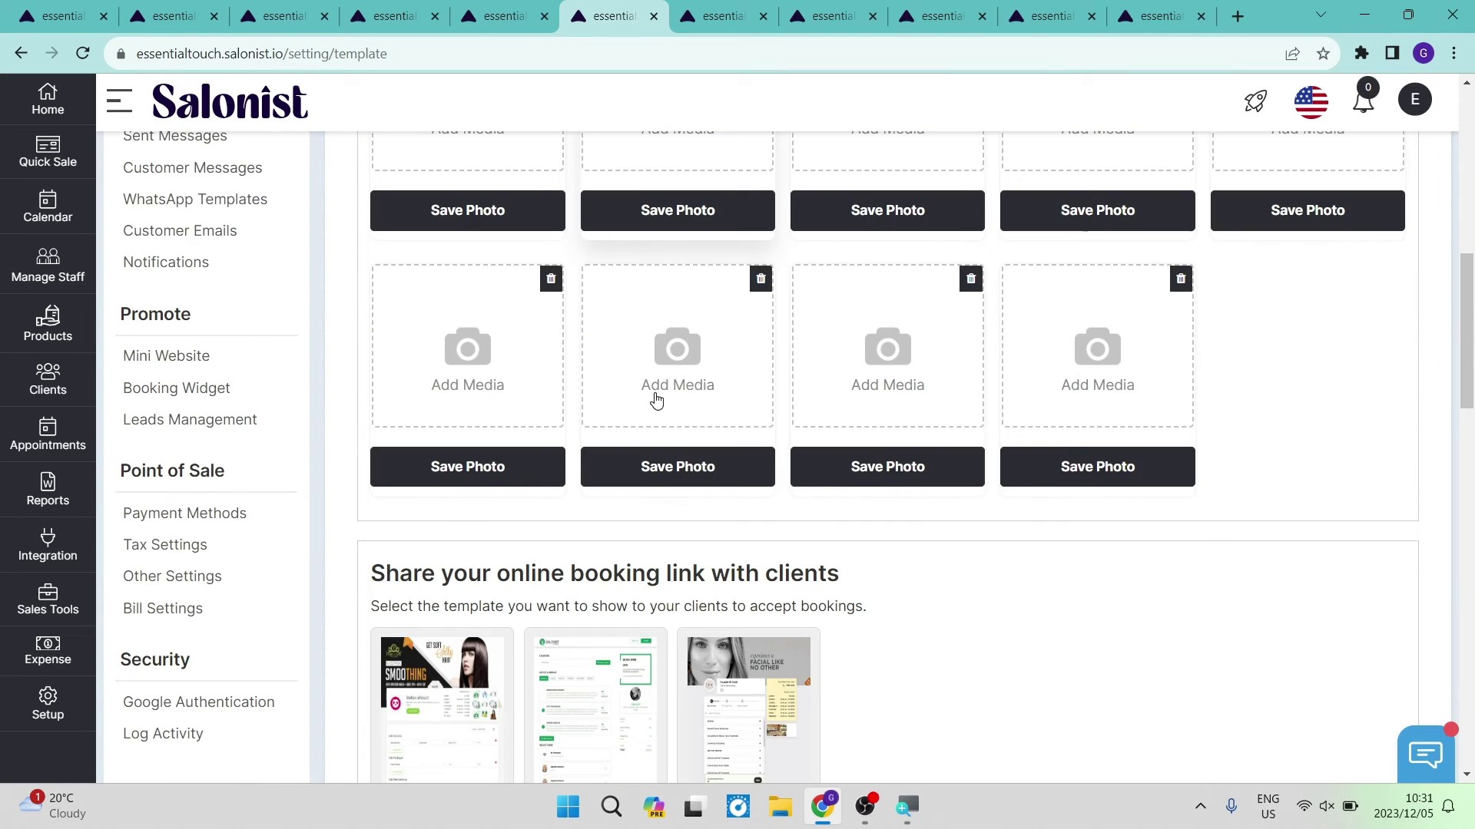
scroll(655, 398, up, 4)
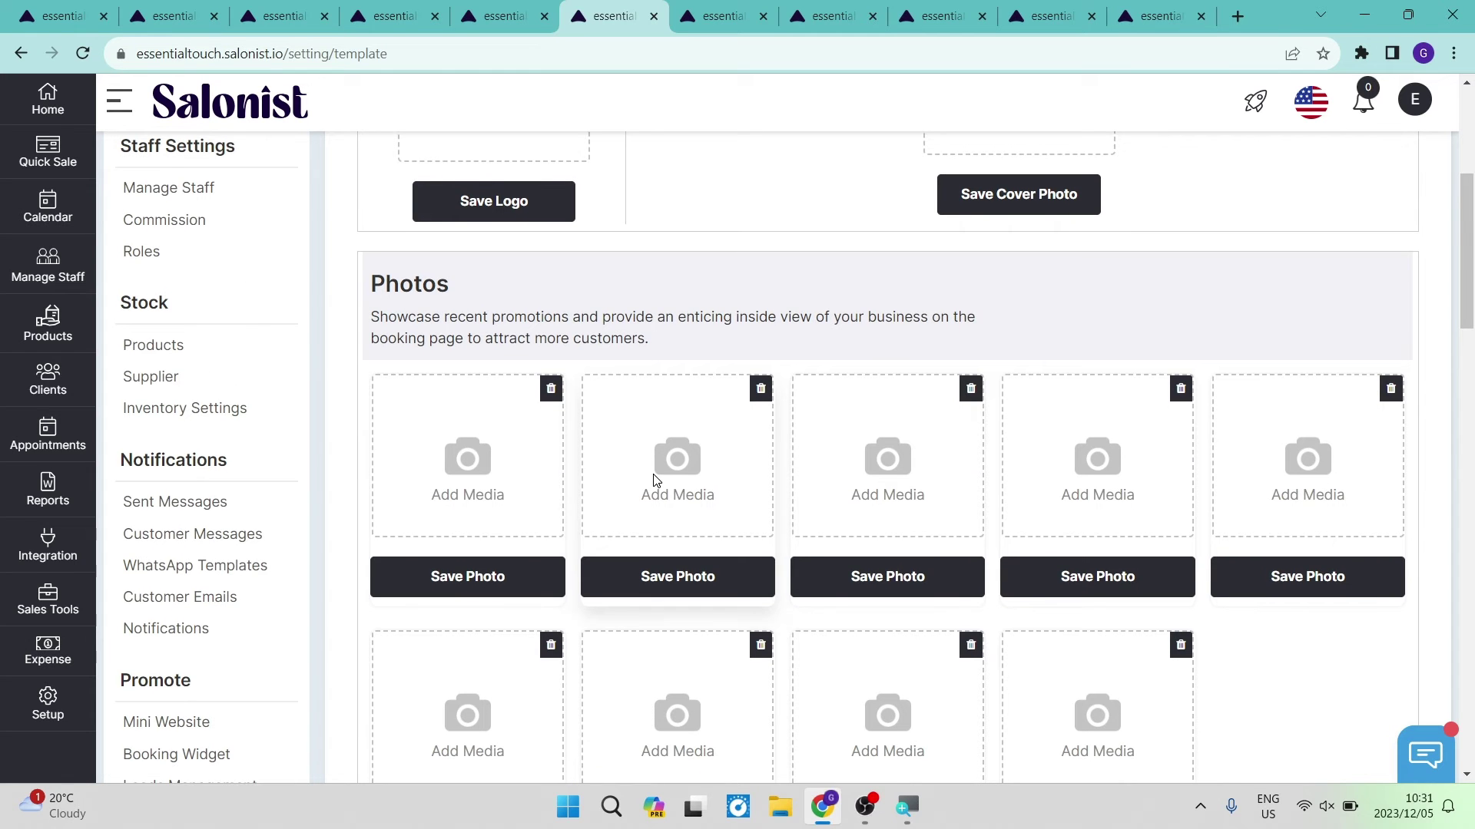
scroll(655, 480, down, 7)
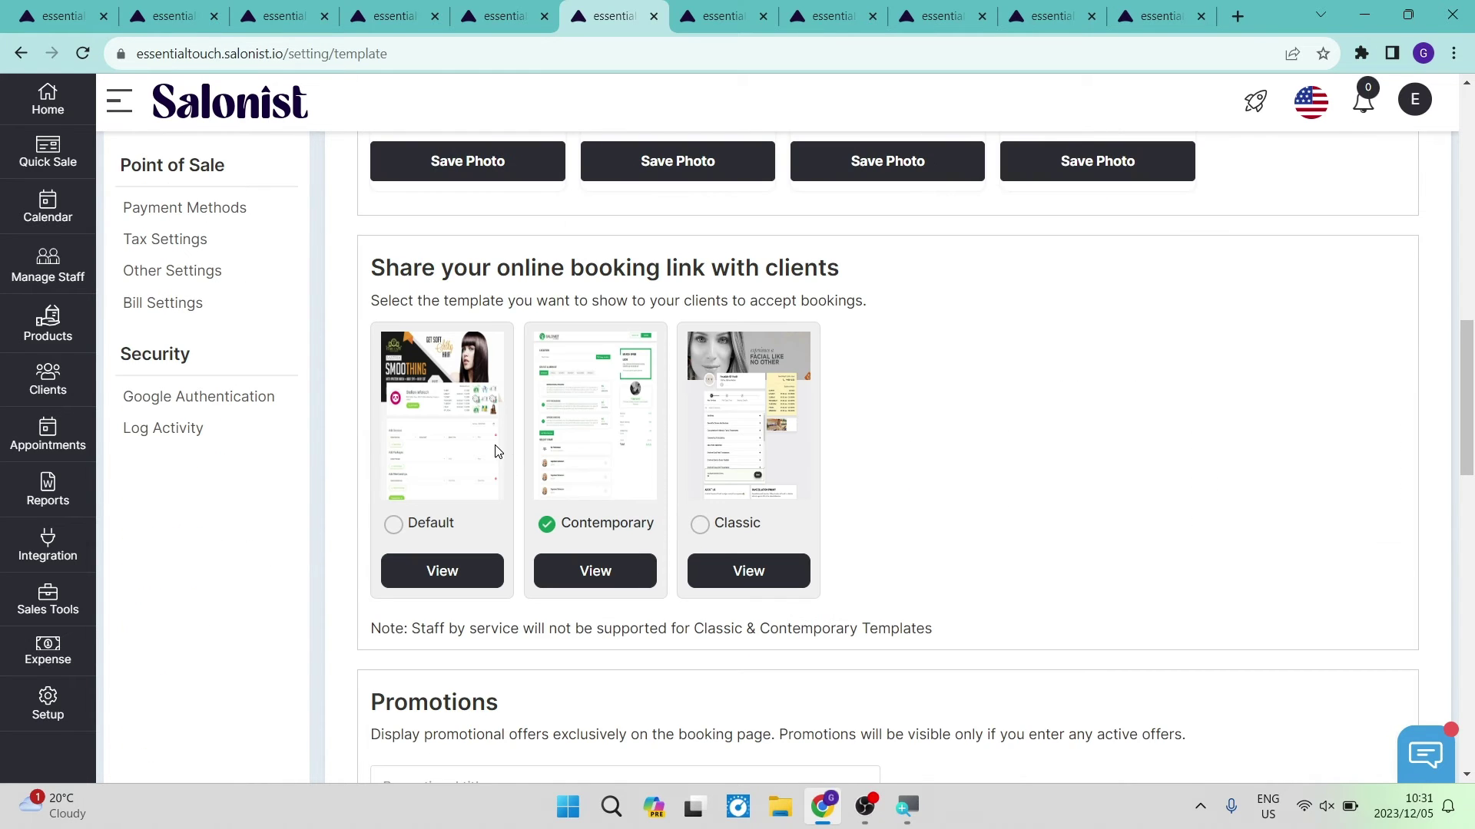
scroll(496, 450, down, 1)
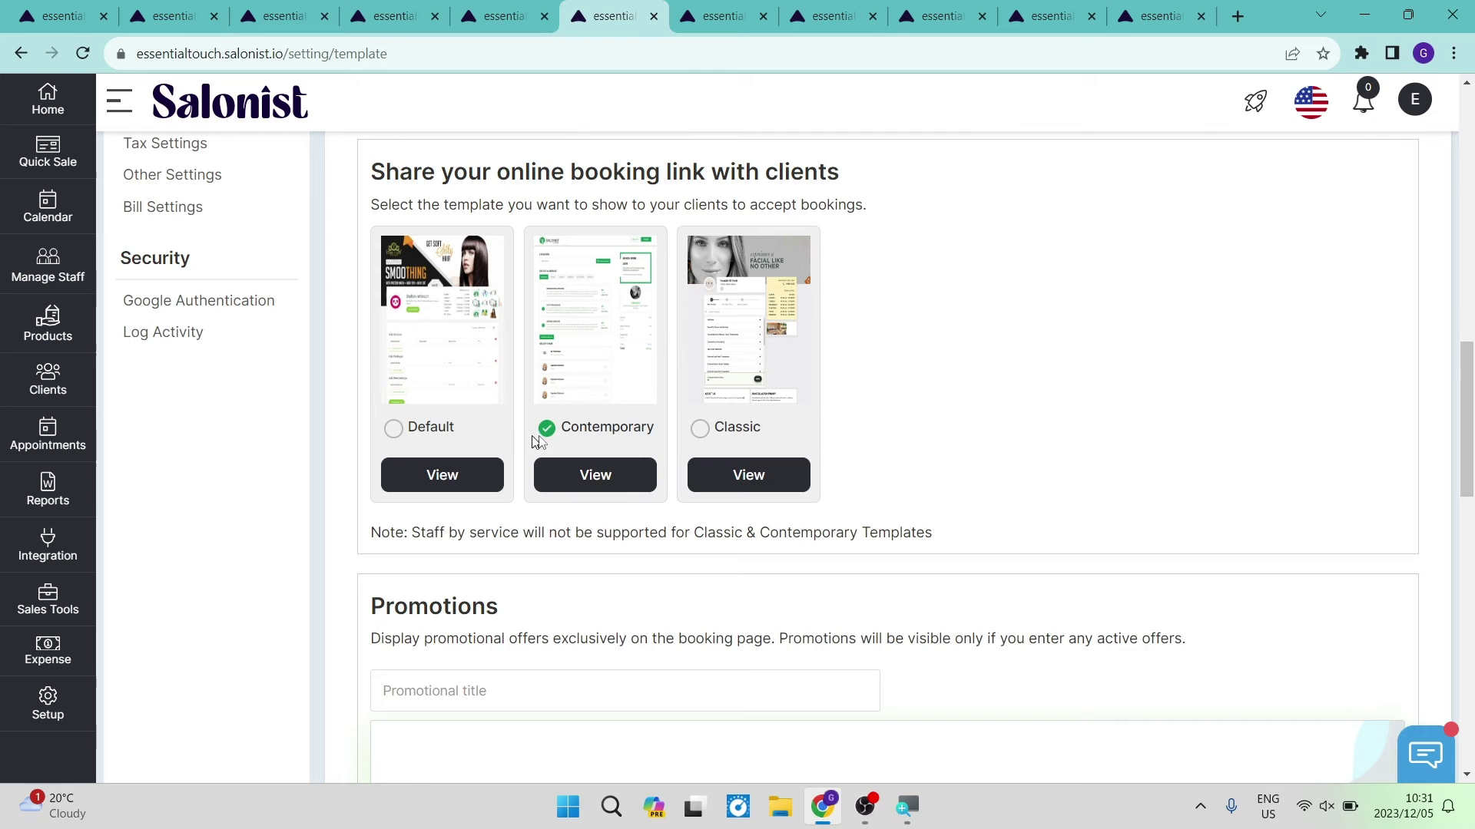
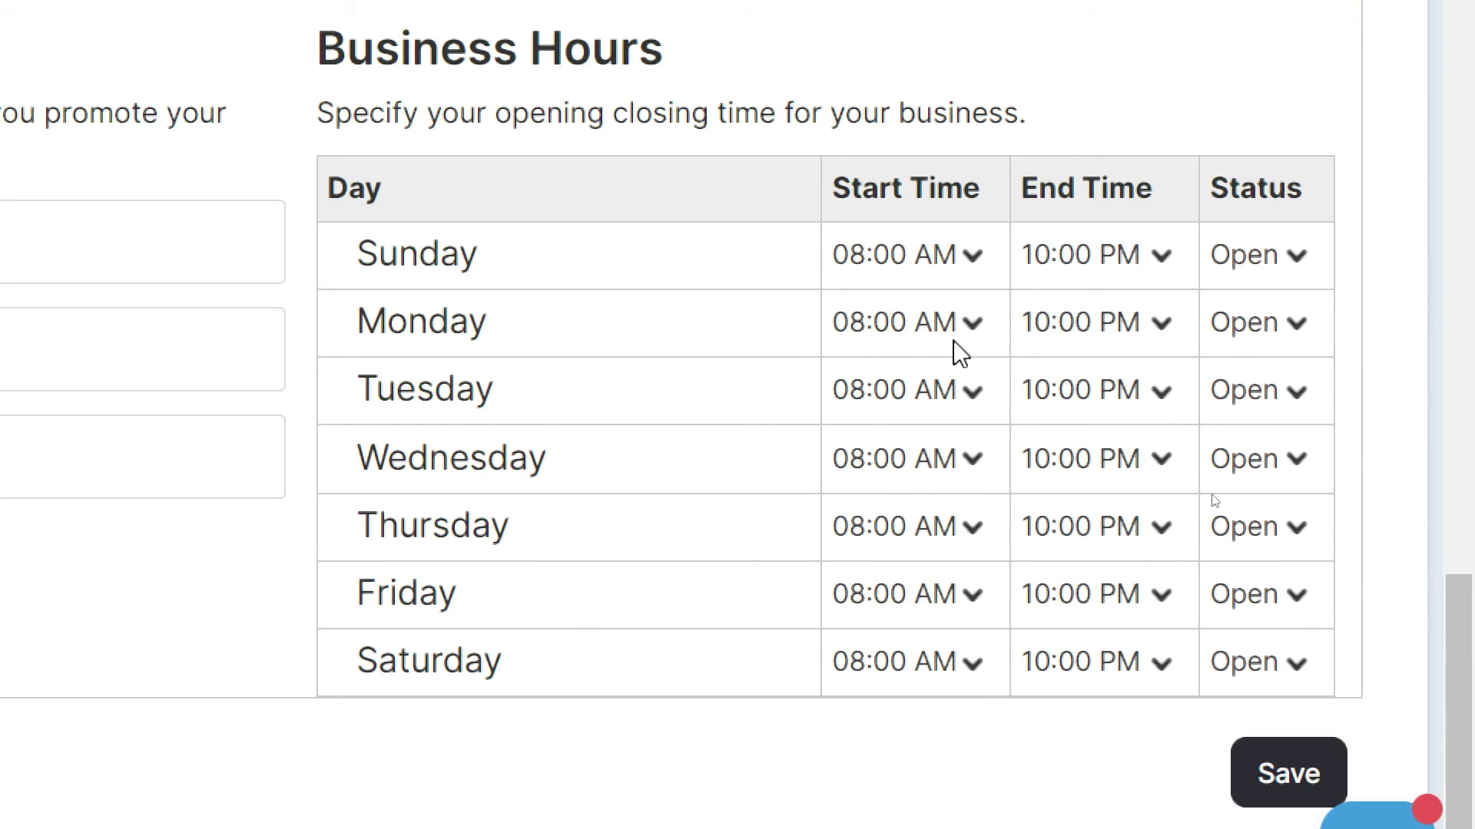
Step: Save the online booking settings, leaving Monday's start time at 08:00 AM
click(969, 327)
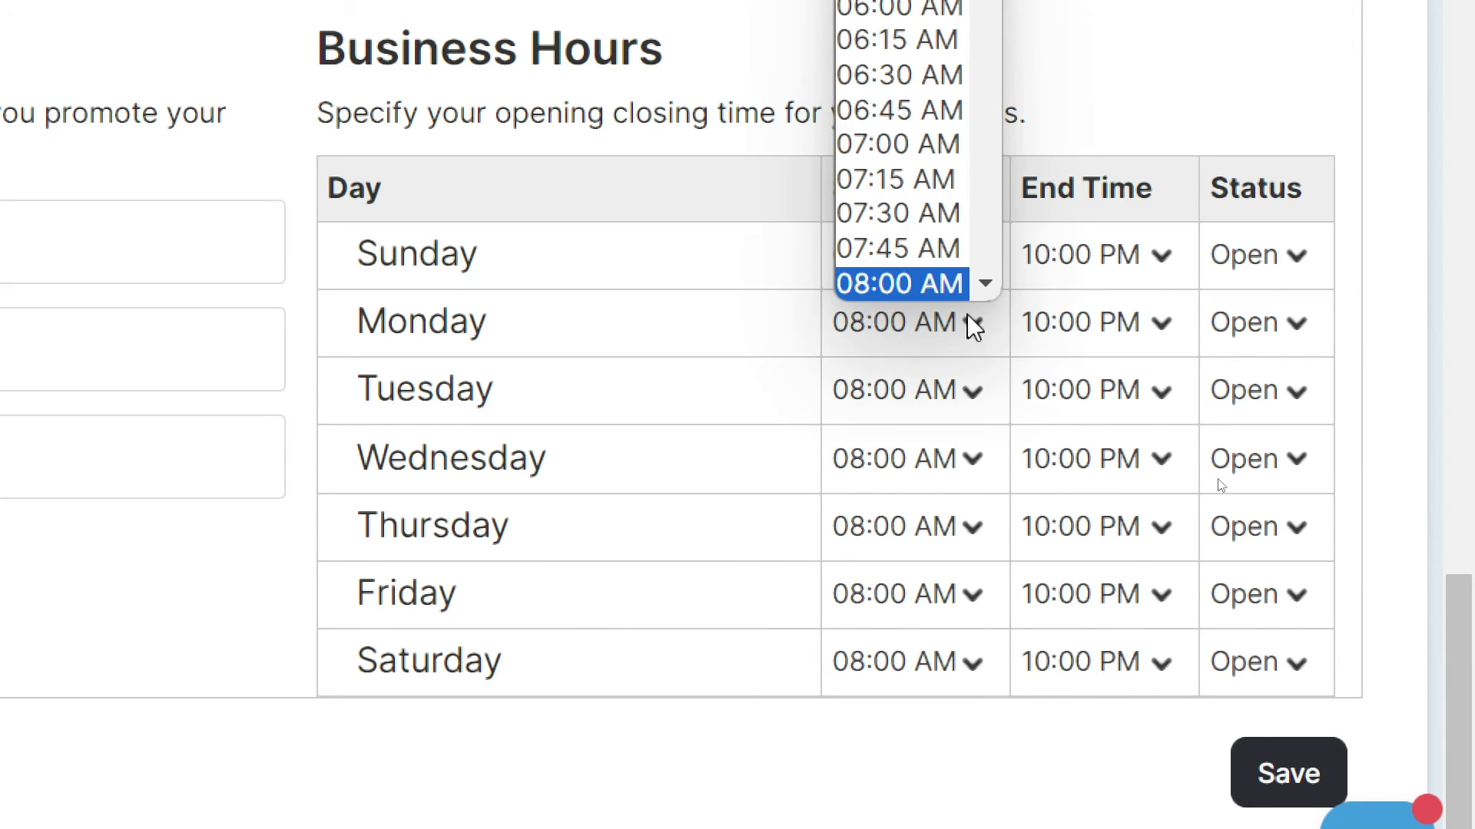
click(991, 401)
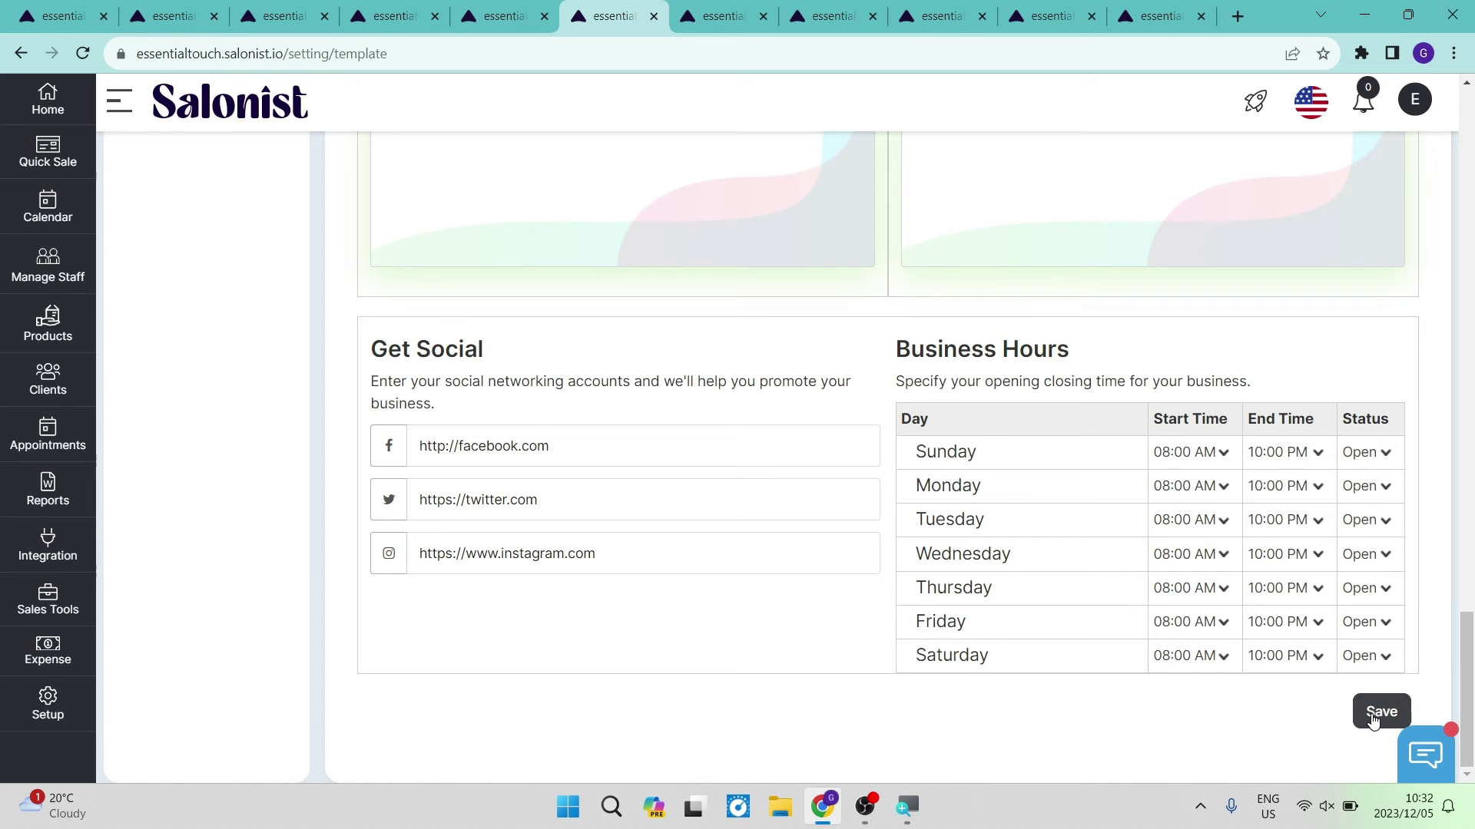
click(1380, 711)
scroll(745, 537, up, 15)
scroll(638, 499, up, 10)
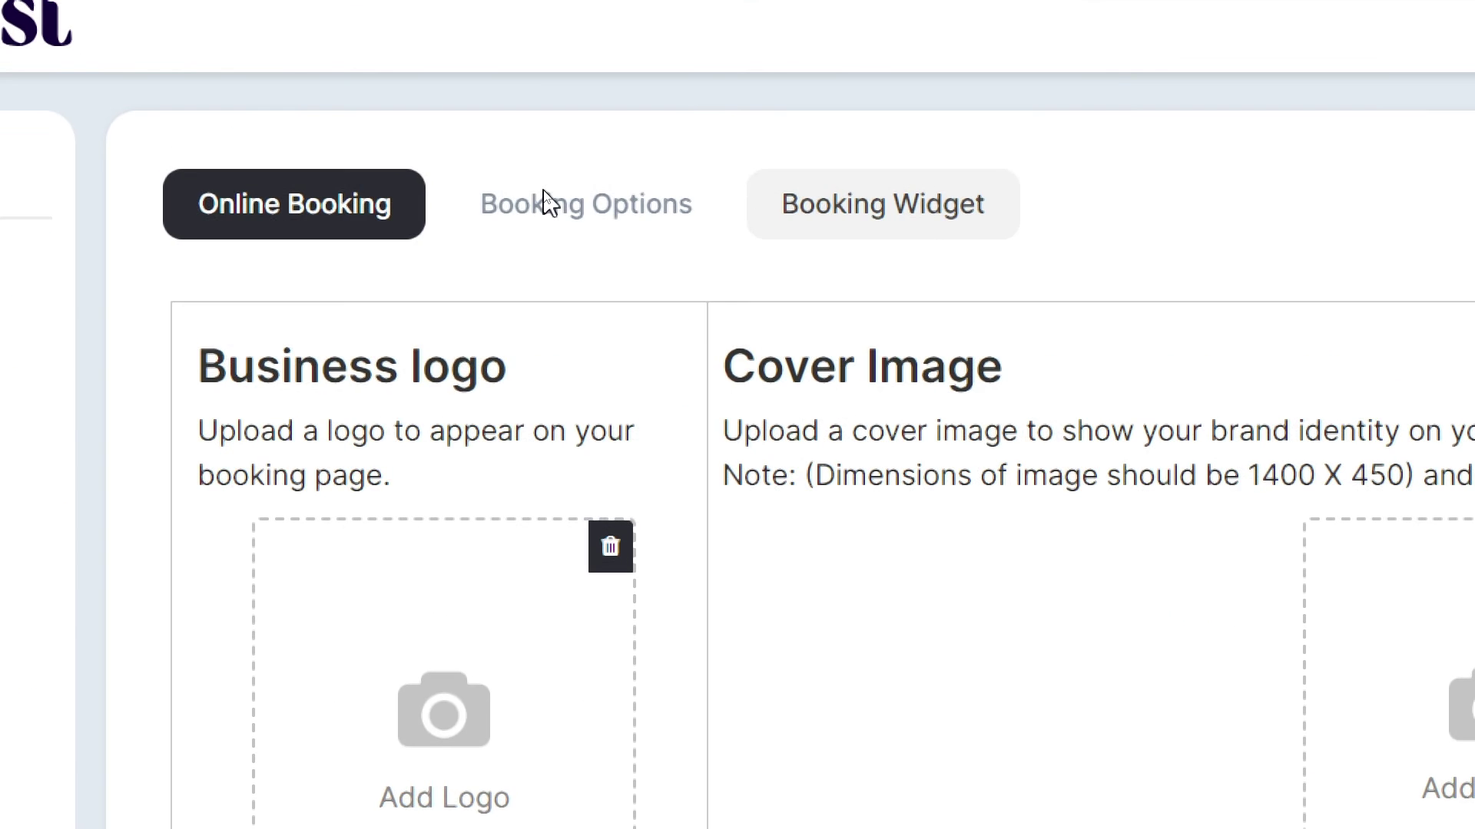
Step: Review every Booking Options section, then switch to the Pinned Reports browser tab
click(542, 198)
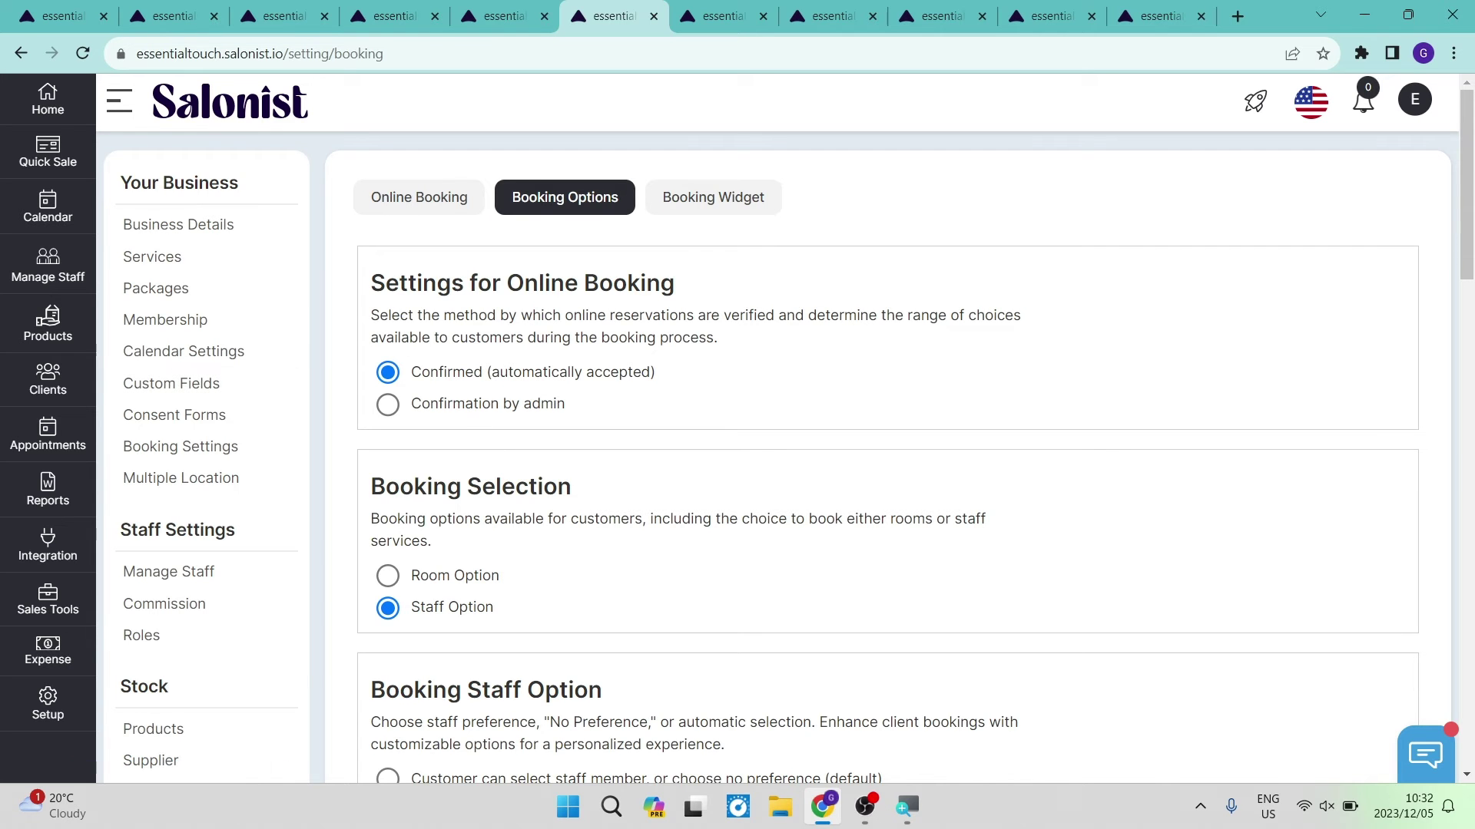
scroll(491, 411, down, 1)
scroll(545, 443, down, 4)
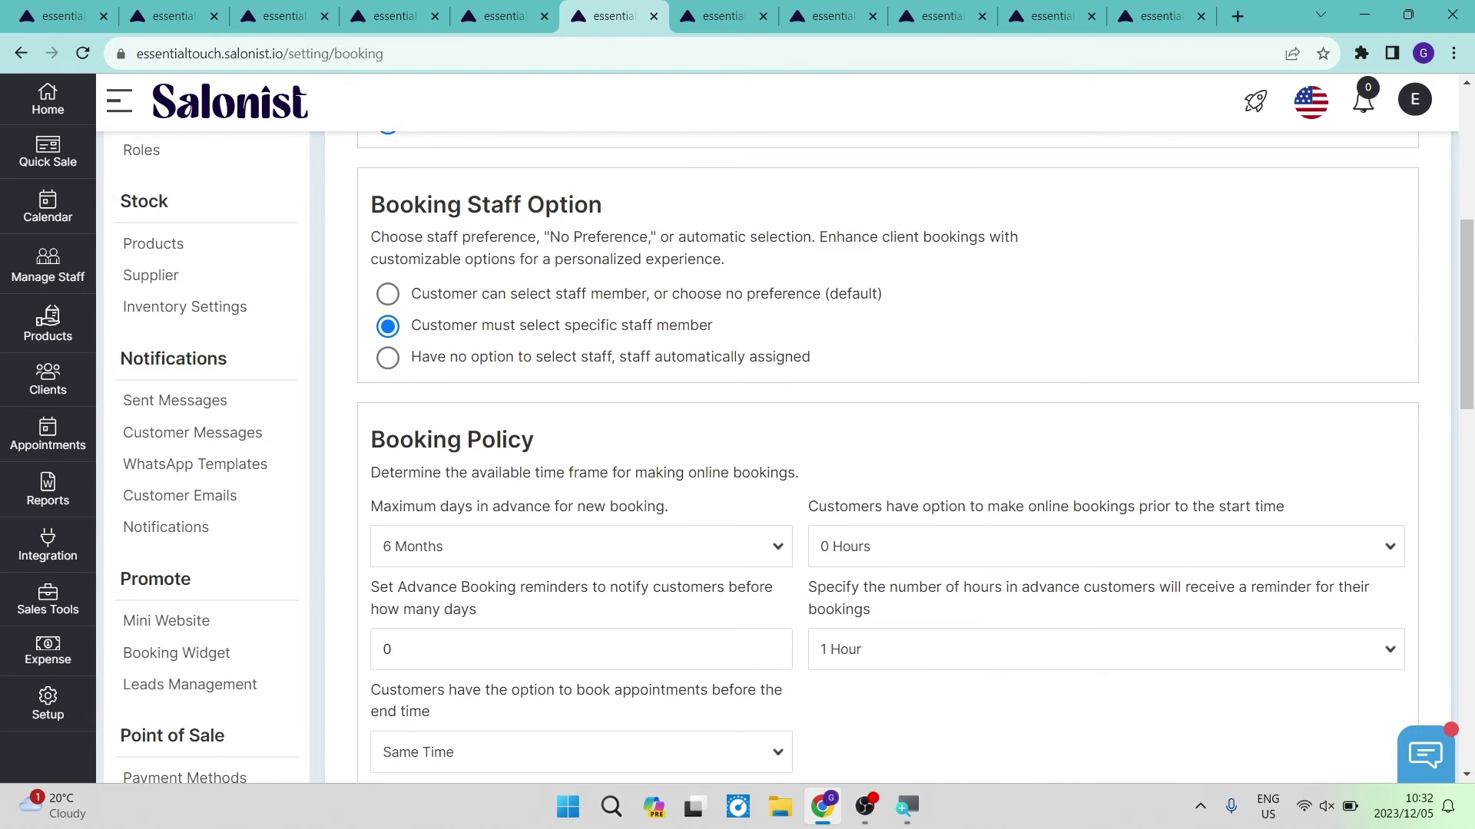
scroll(506, 261, down, 1)
scroll(546, 353, down, 6)
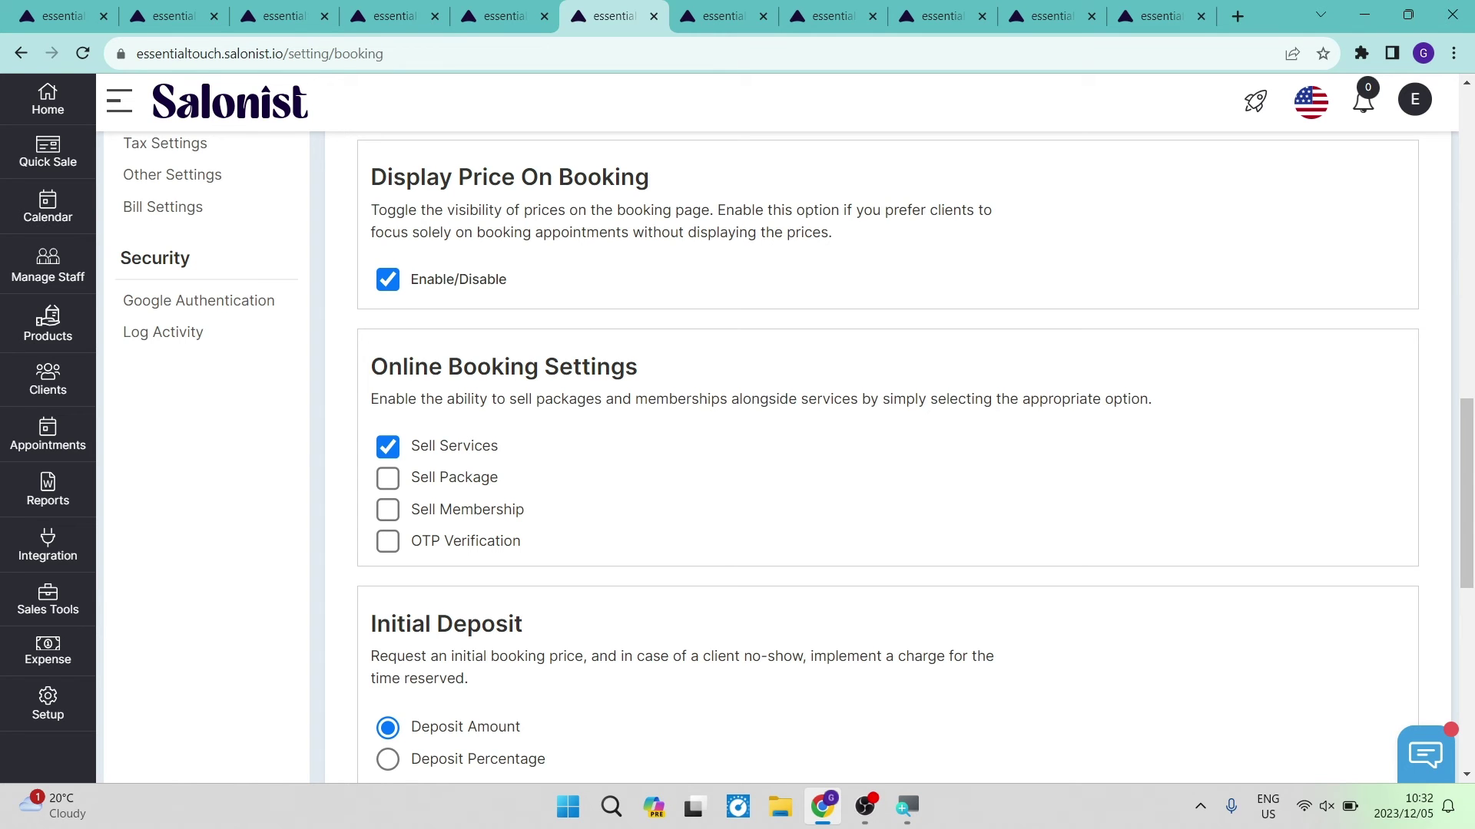
scroll(572, 538, down, 4)
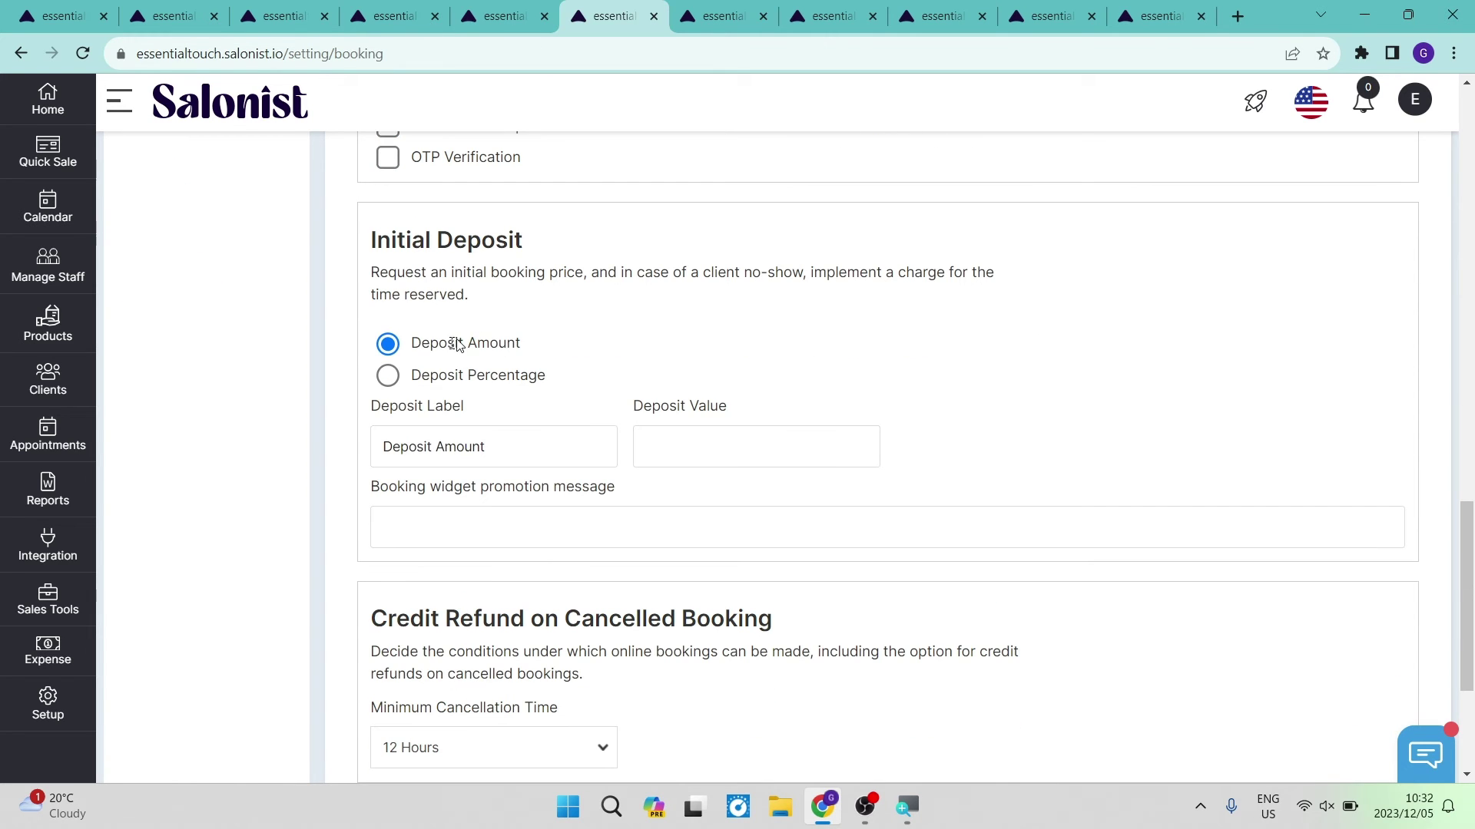
scroll(473, 399, down, 3)
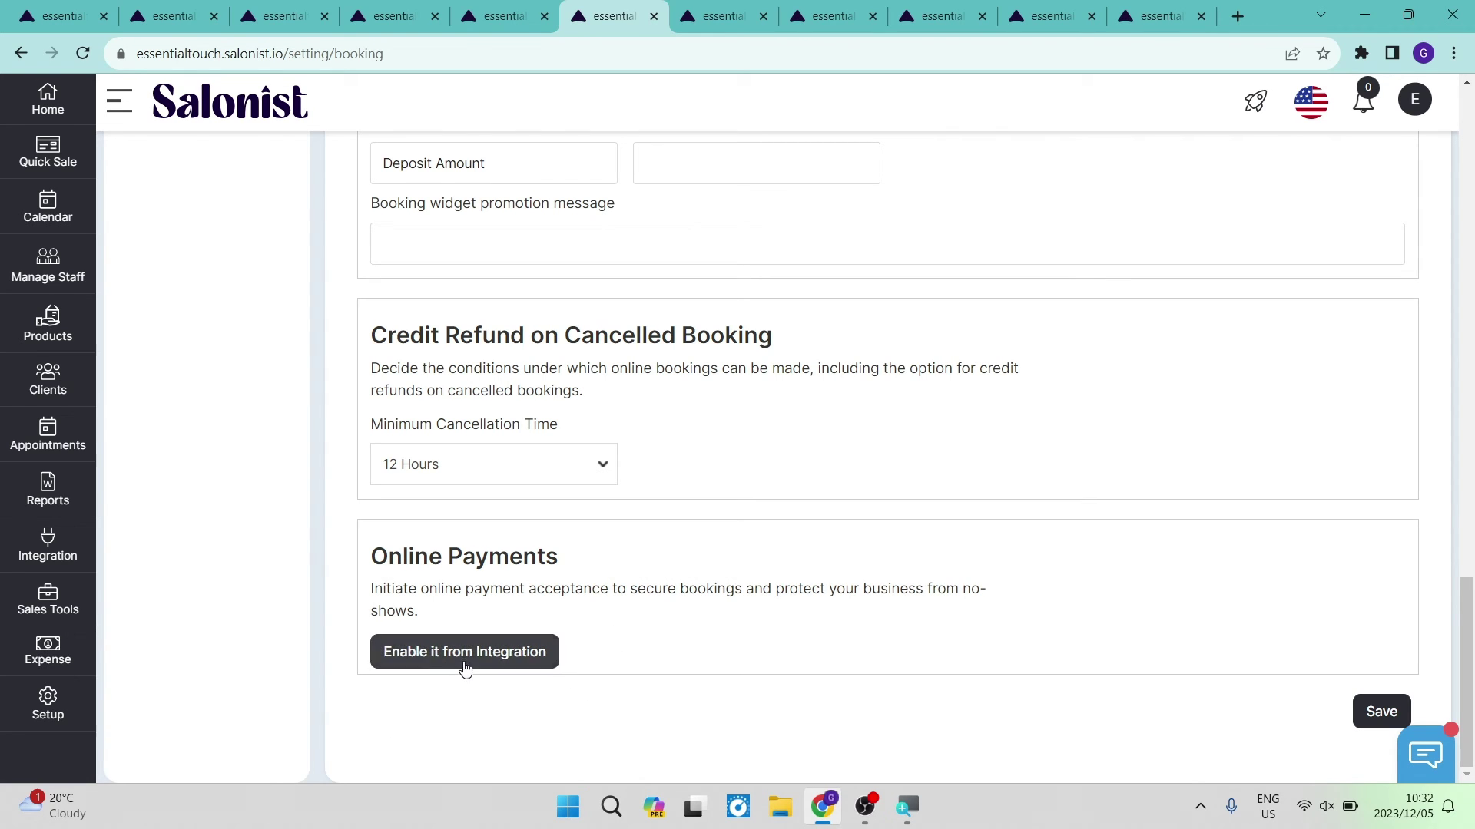
click(748, 6)
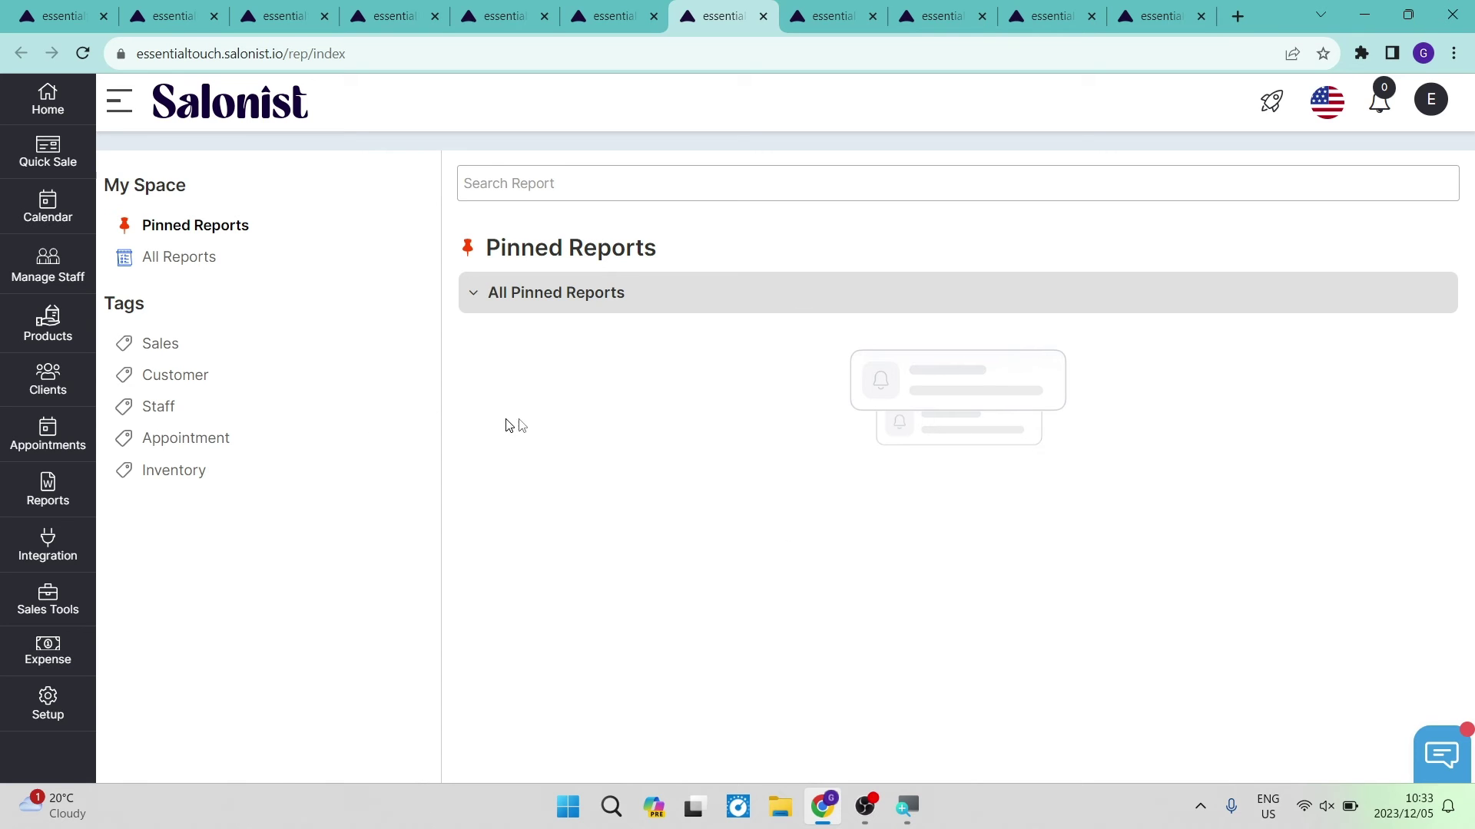
Step: Switch to the browser tab showing the Integration page with Stripe, PayPal and Razorpay
key(ctrl+Tab)
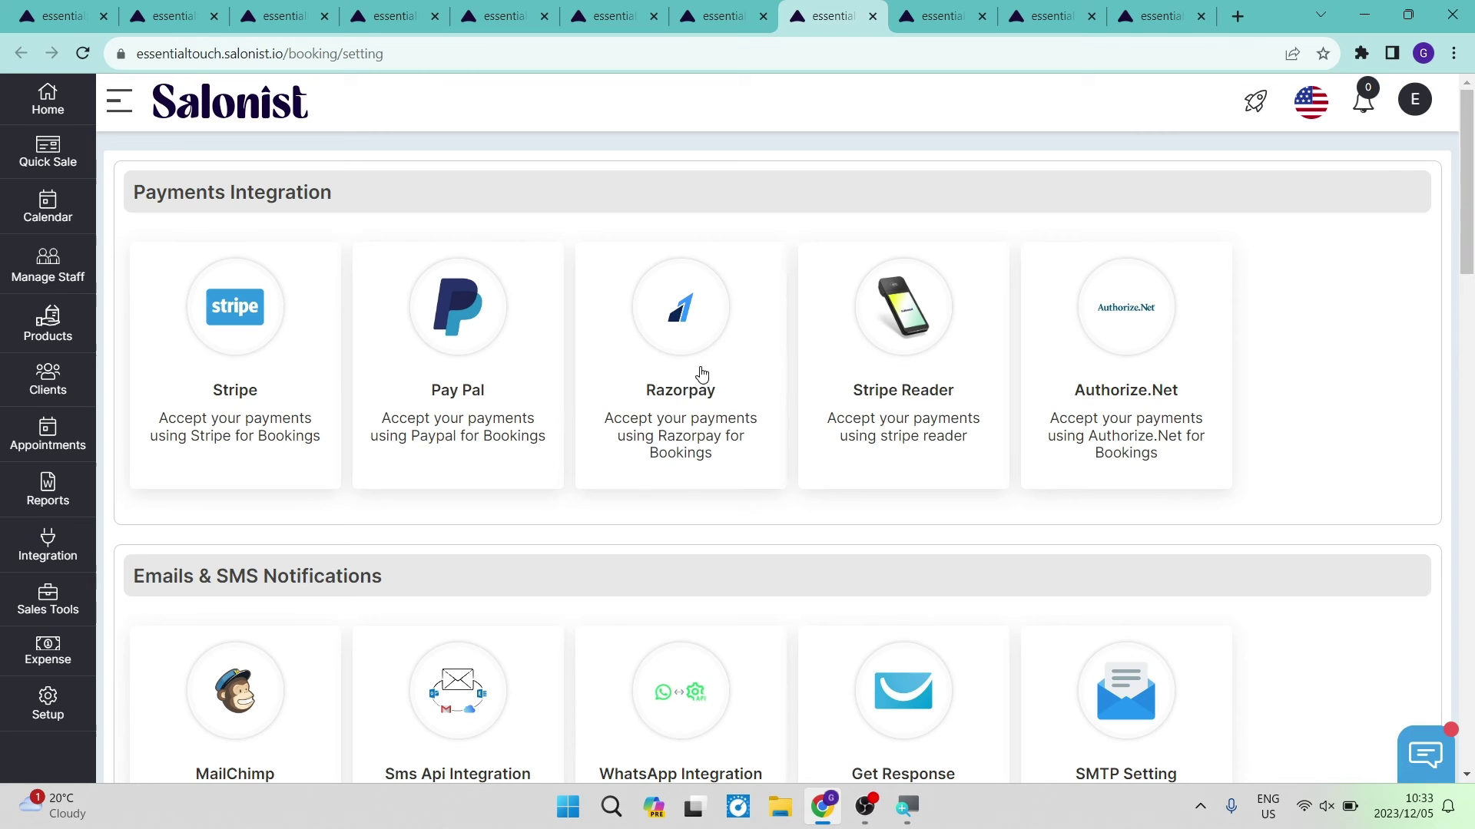
Step: Scroll down the Integration settings to the Facebook Pixel section
scroll(742, 511, down, 3)
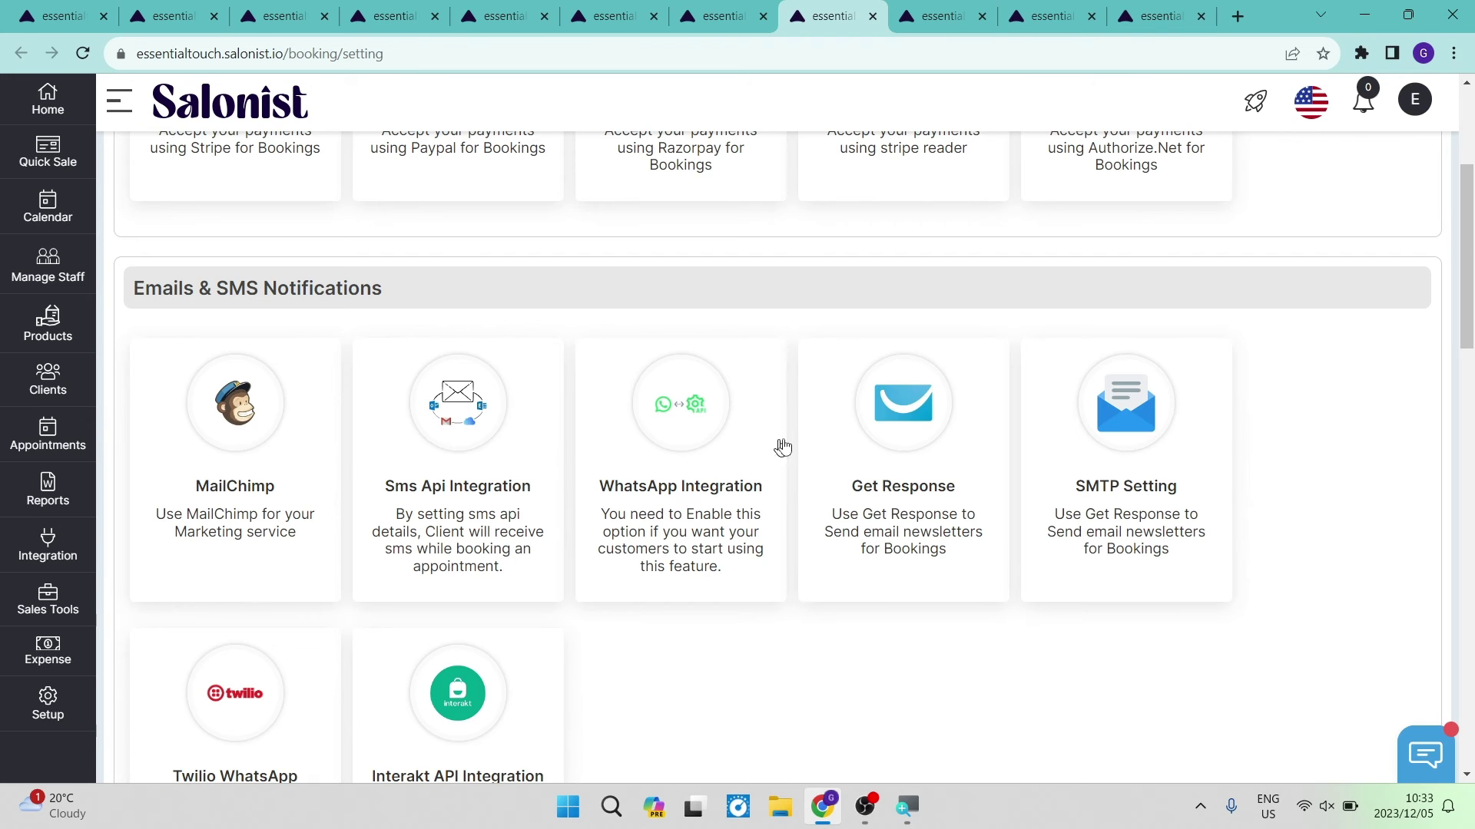
scroll(813, 514, down, 1)
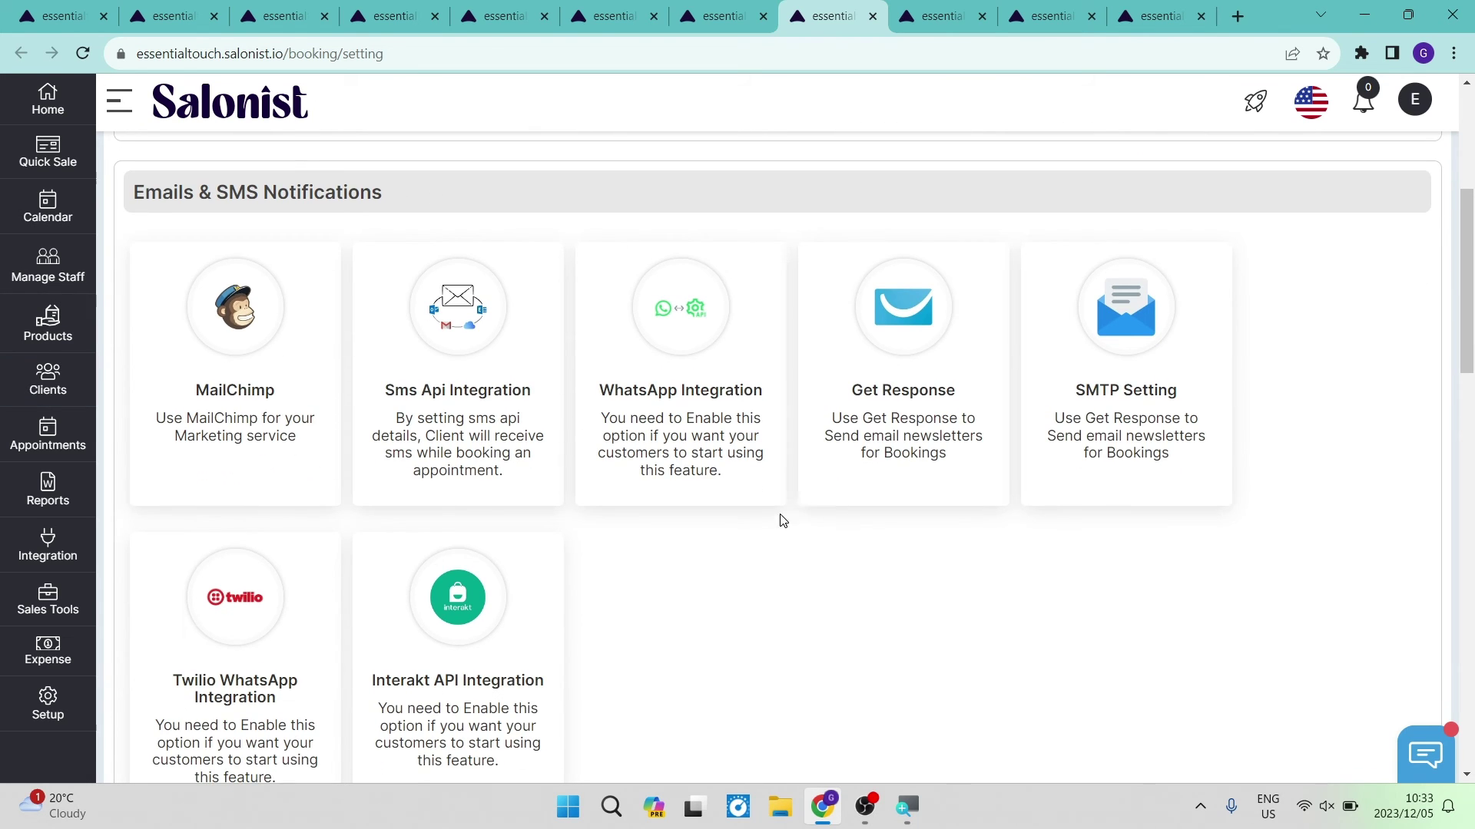
scroll(743, 580, down, 3)
scroll(743, 581, down, 4)
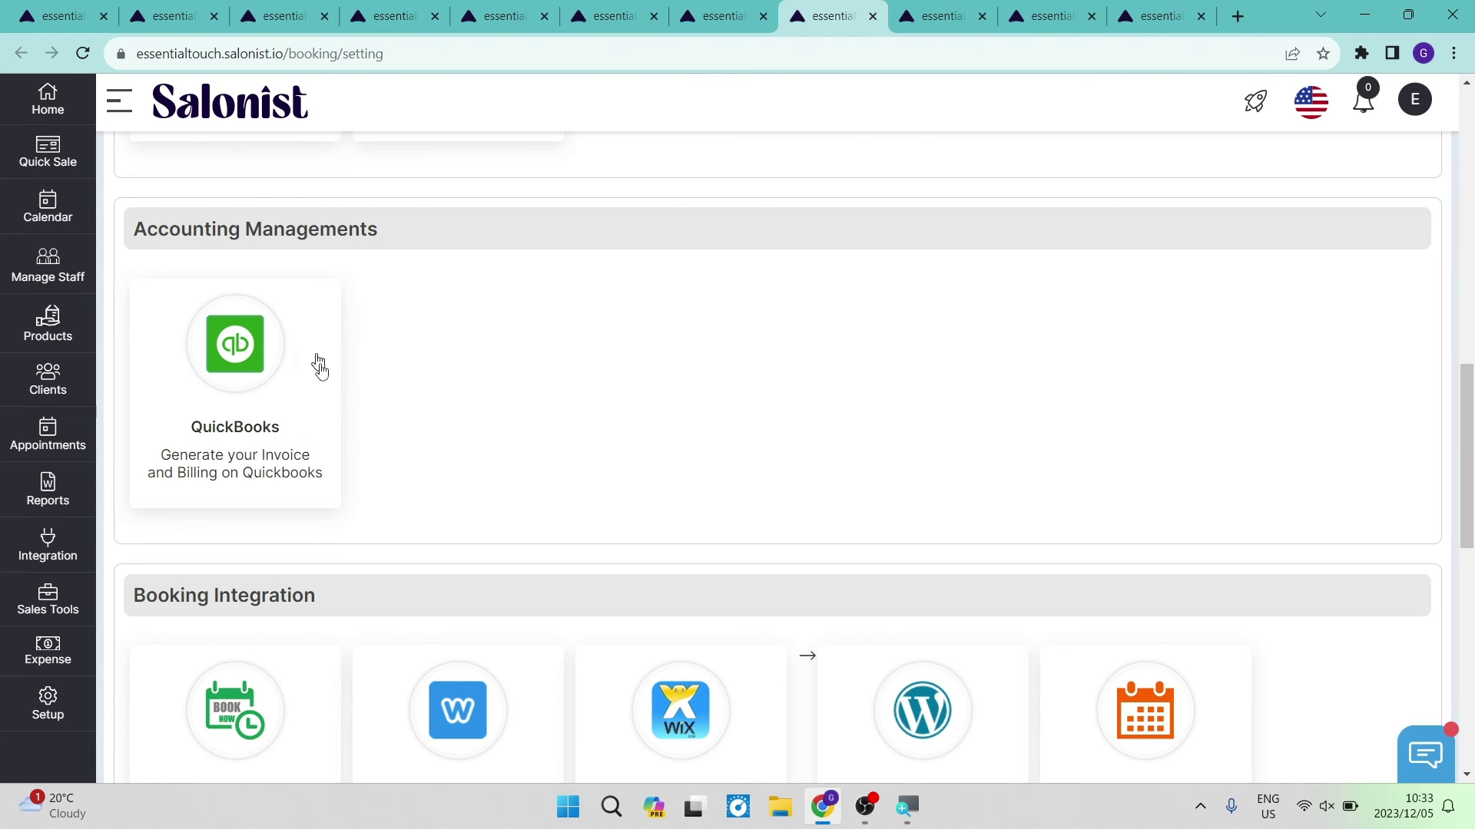
scroll(483, 381, down, 3)
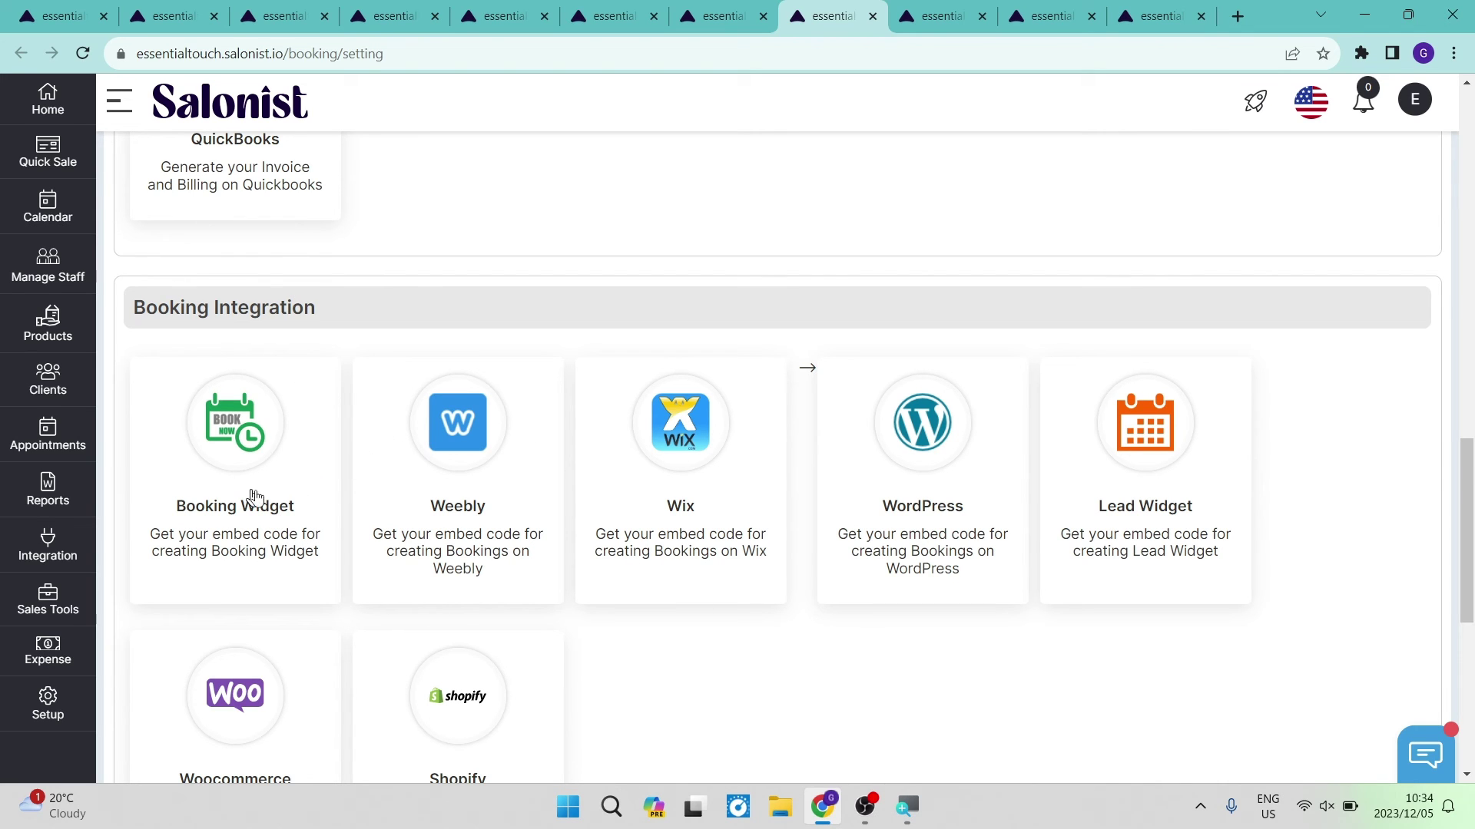
scroll(692, 546, down, 7)
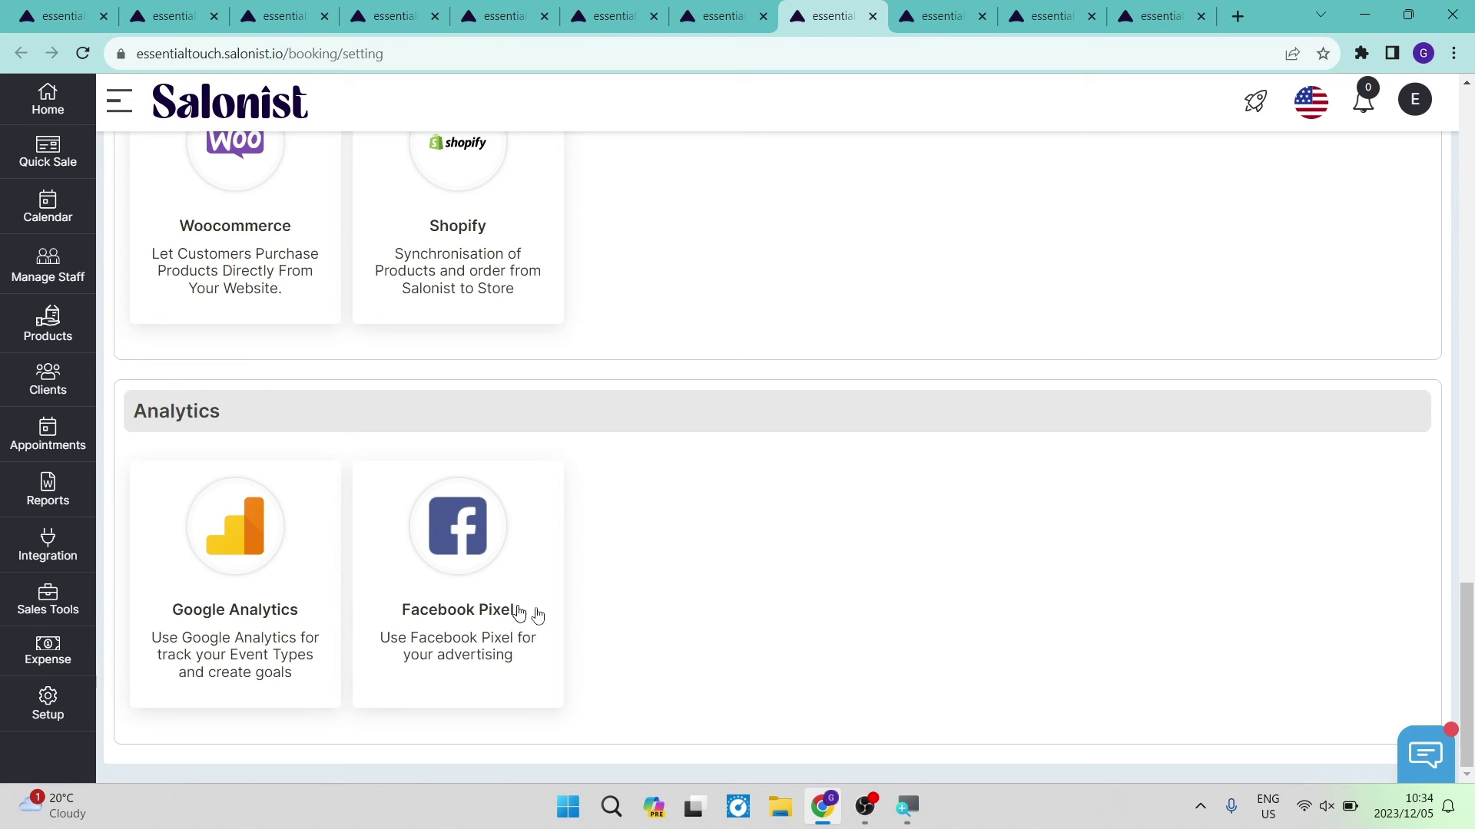
drag(592, 629, 370, 614)
click(727, 613)
Step: Move to the already-open Sales Tools browser tab
scroll(379, 527, up, 20)
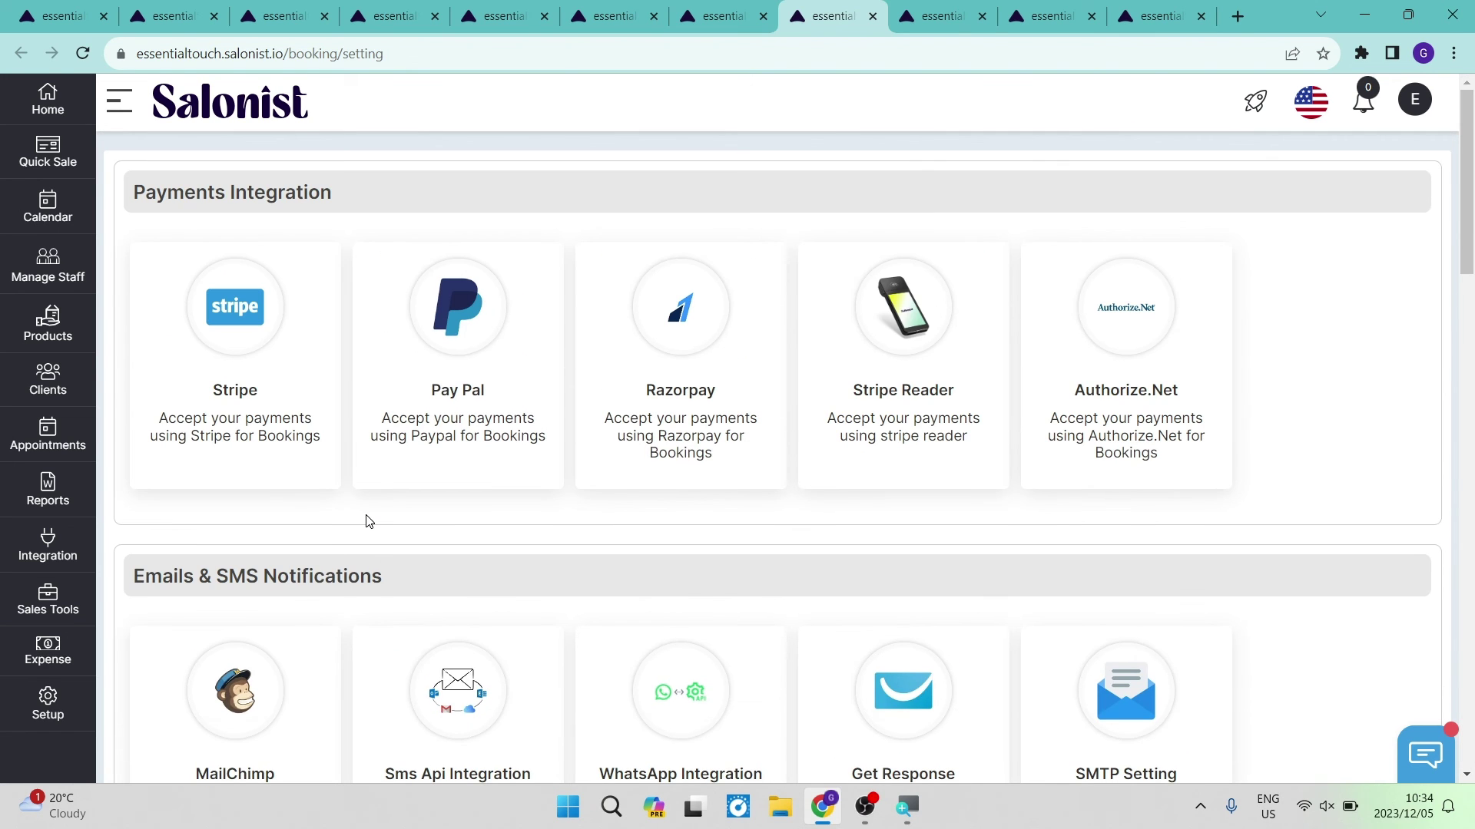
scroll(501, 422, down, 8)
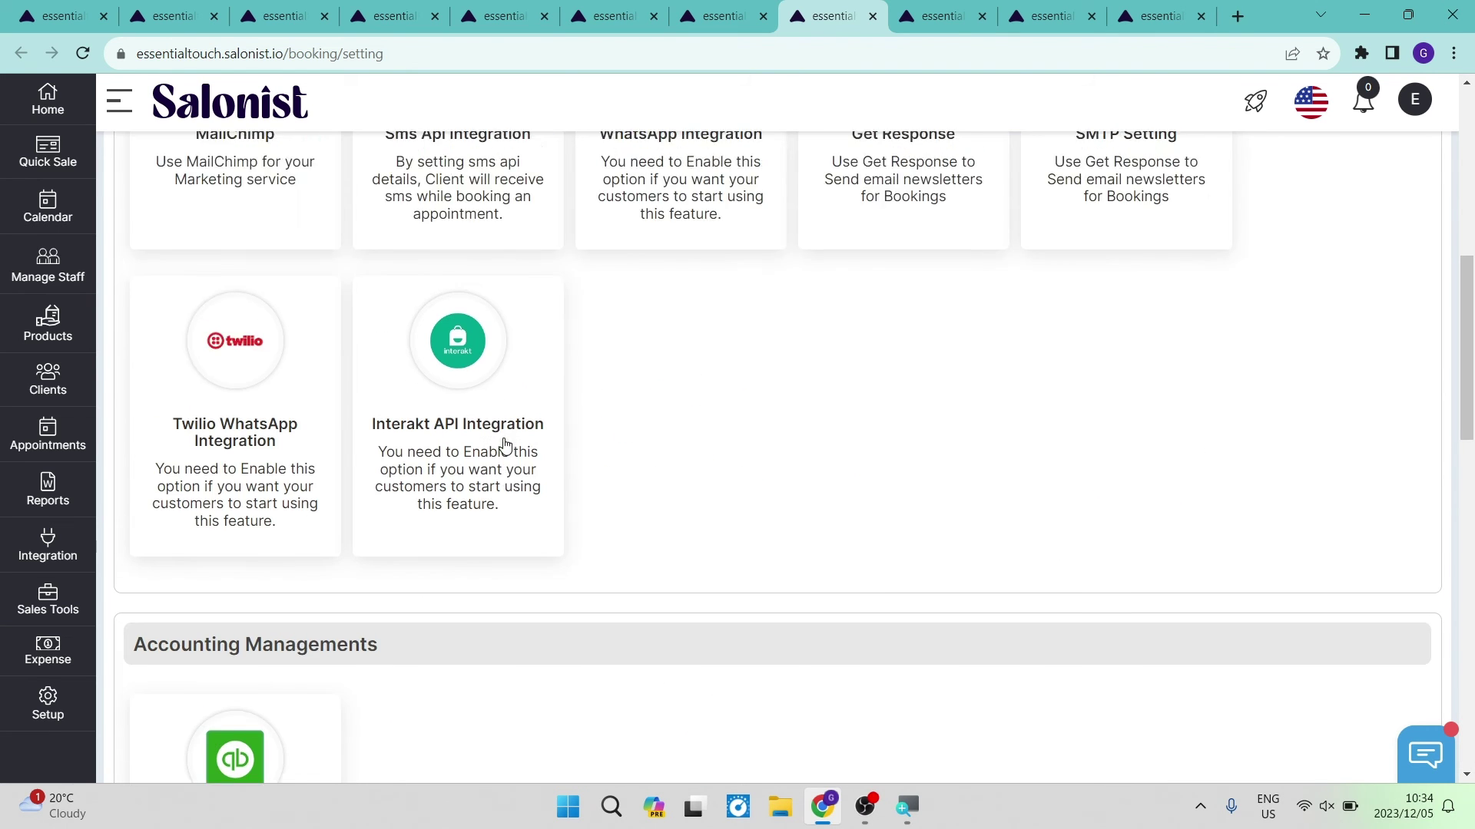
scroll(480, 453, up, 9)
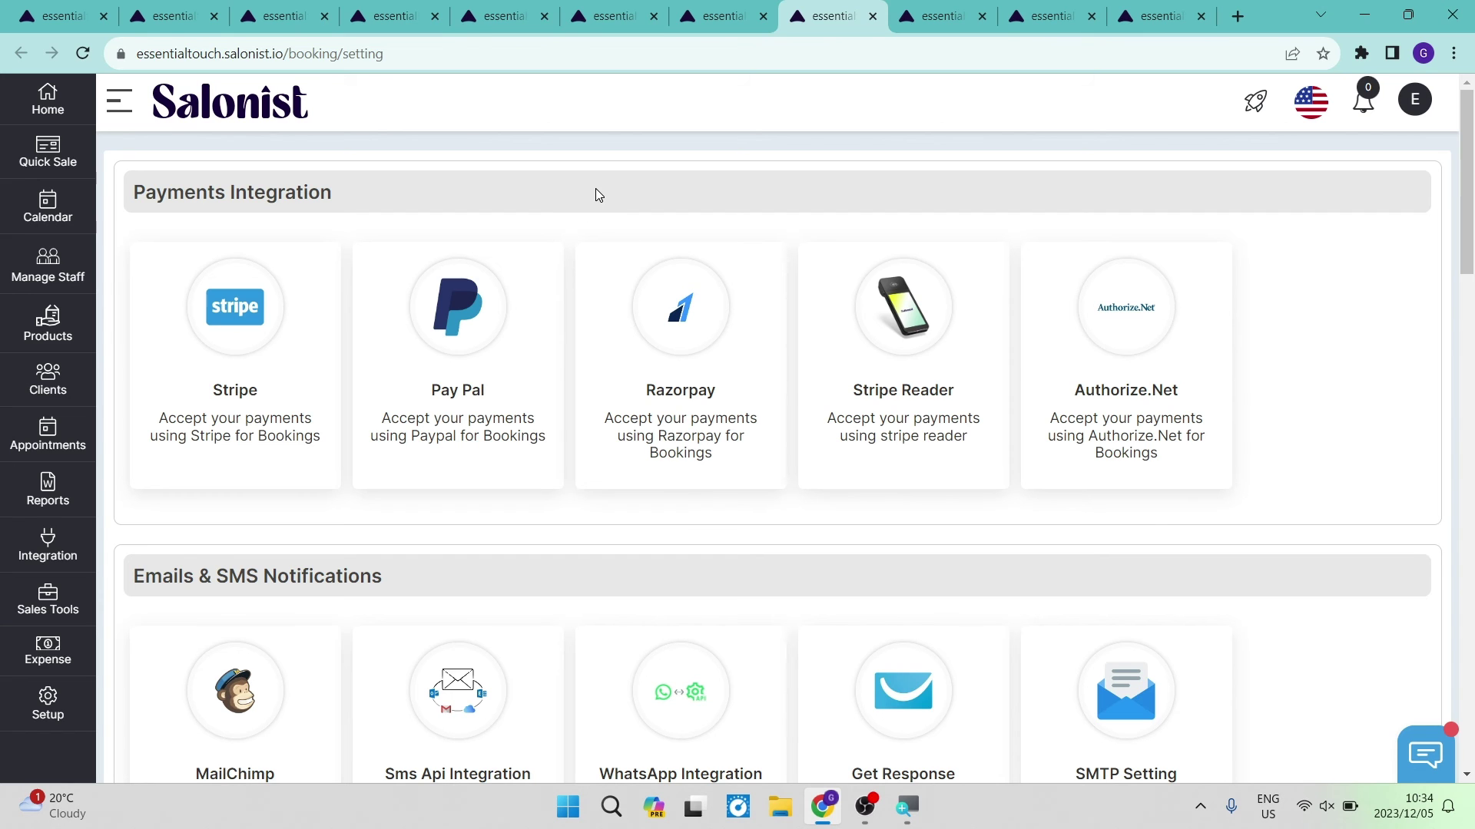
key(ctrl+Tab)
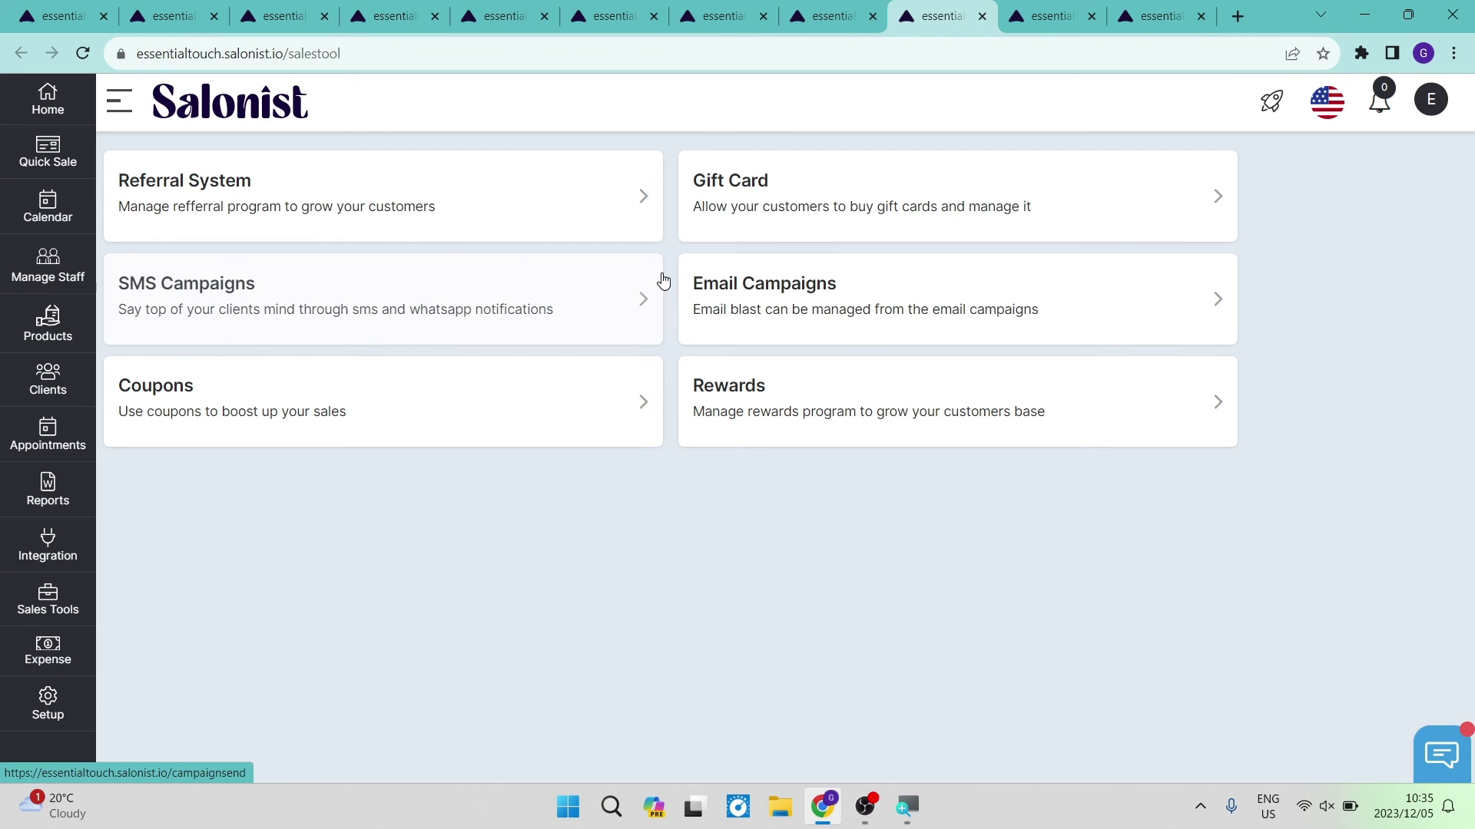
Step: Switch to the Expense Transactions tab covering 01-12-2023 to 05-12-2023
key(ctrl+Tab)
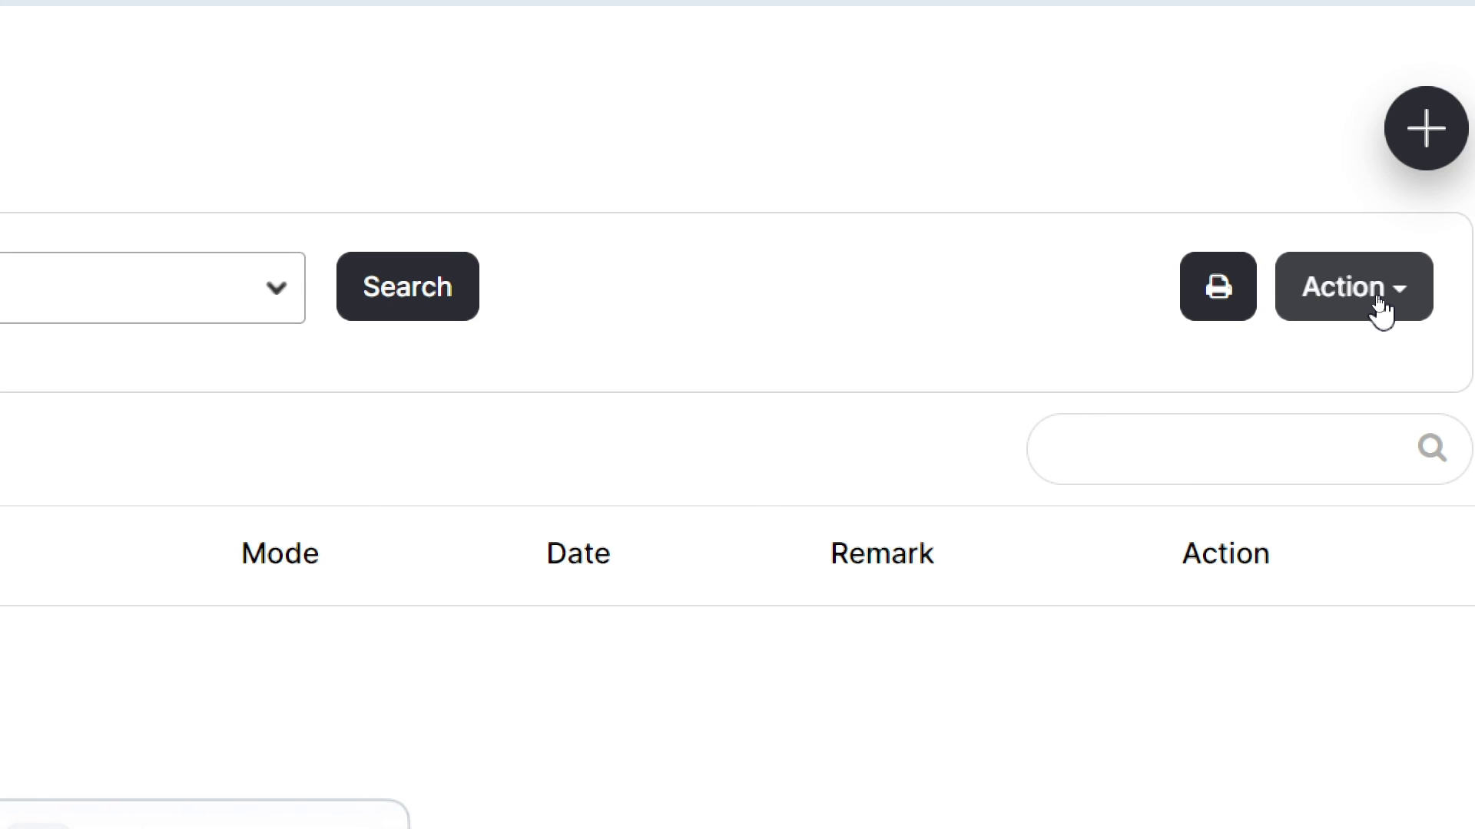
Step: Check the expense Action options without choosing one, then start a new expense
click(1376, 303)
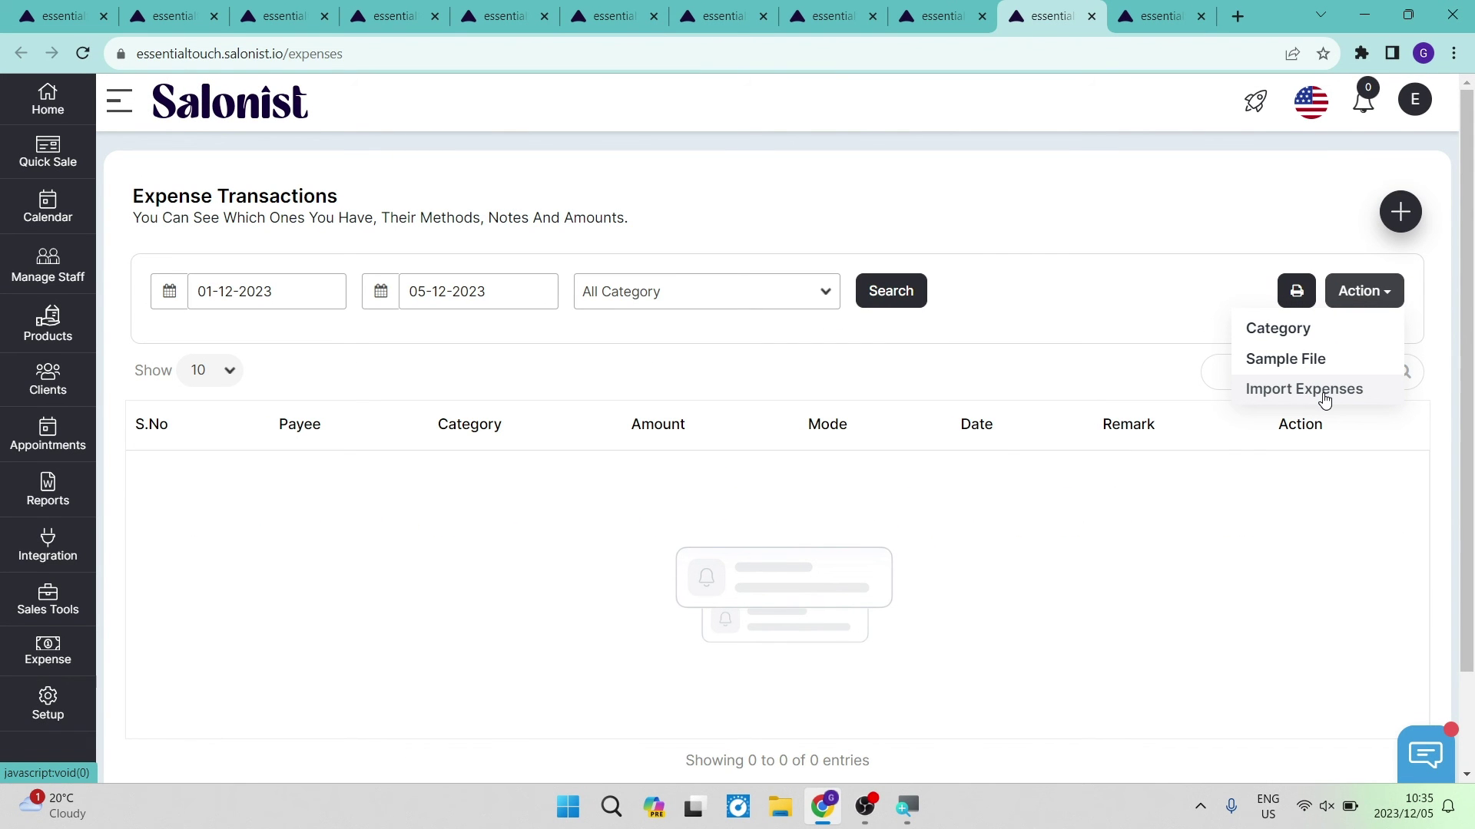
click(1318, 230)
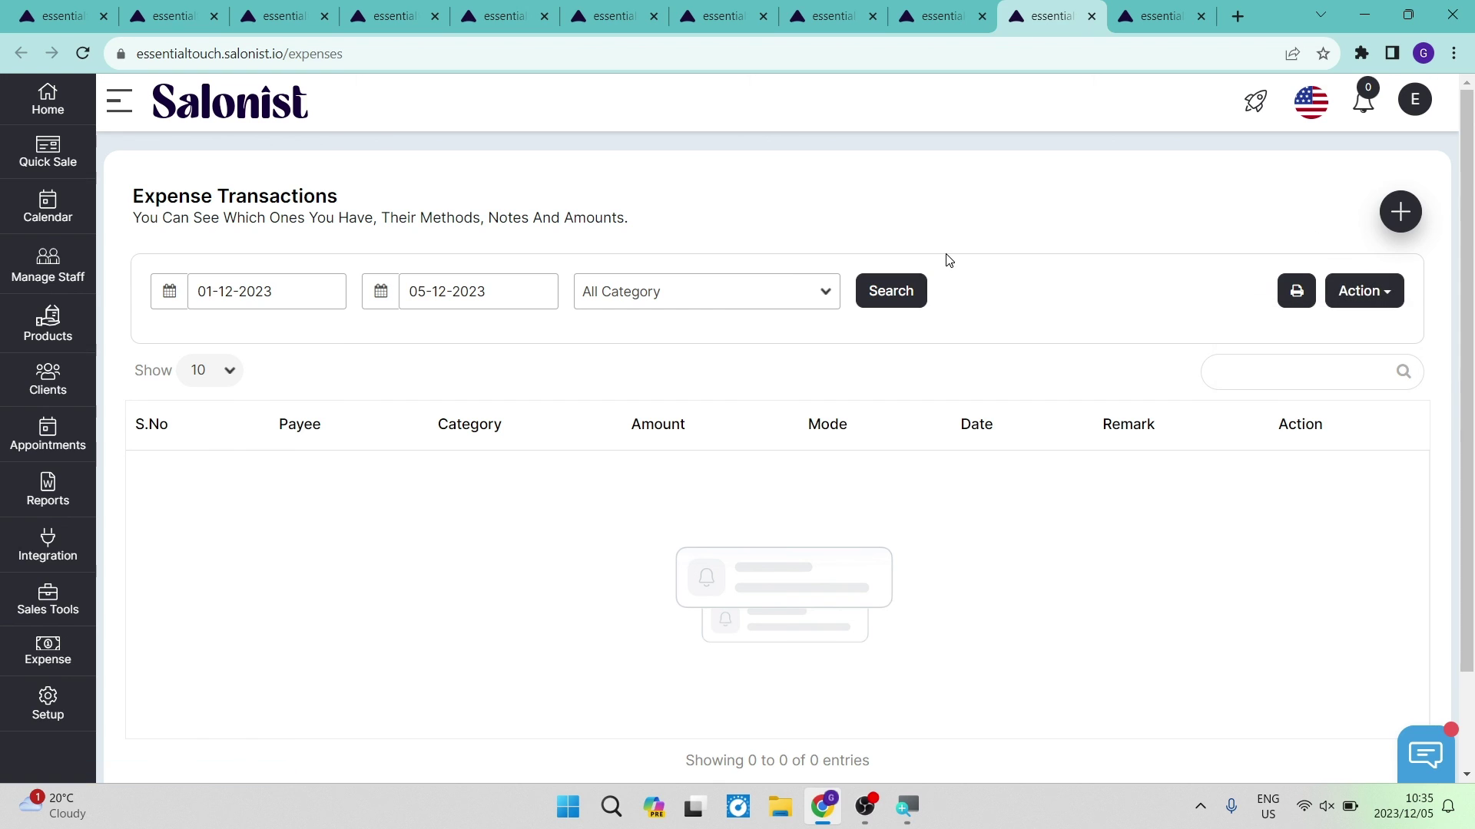
click(1390, 223)
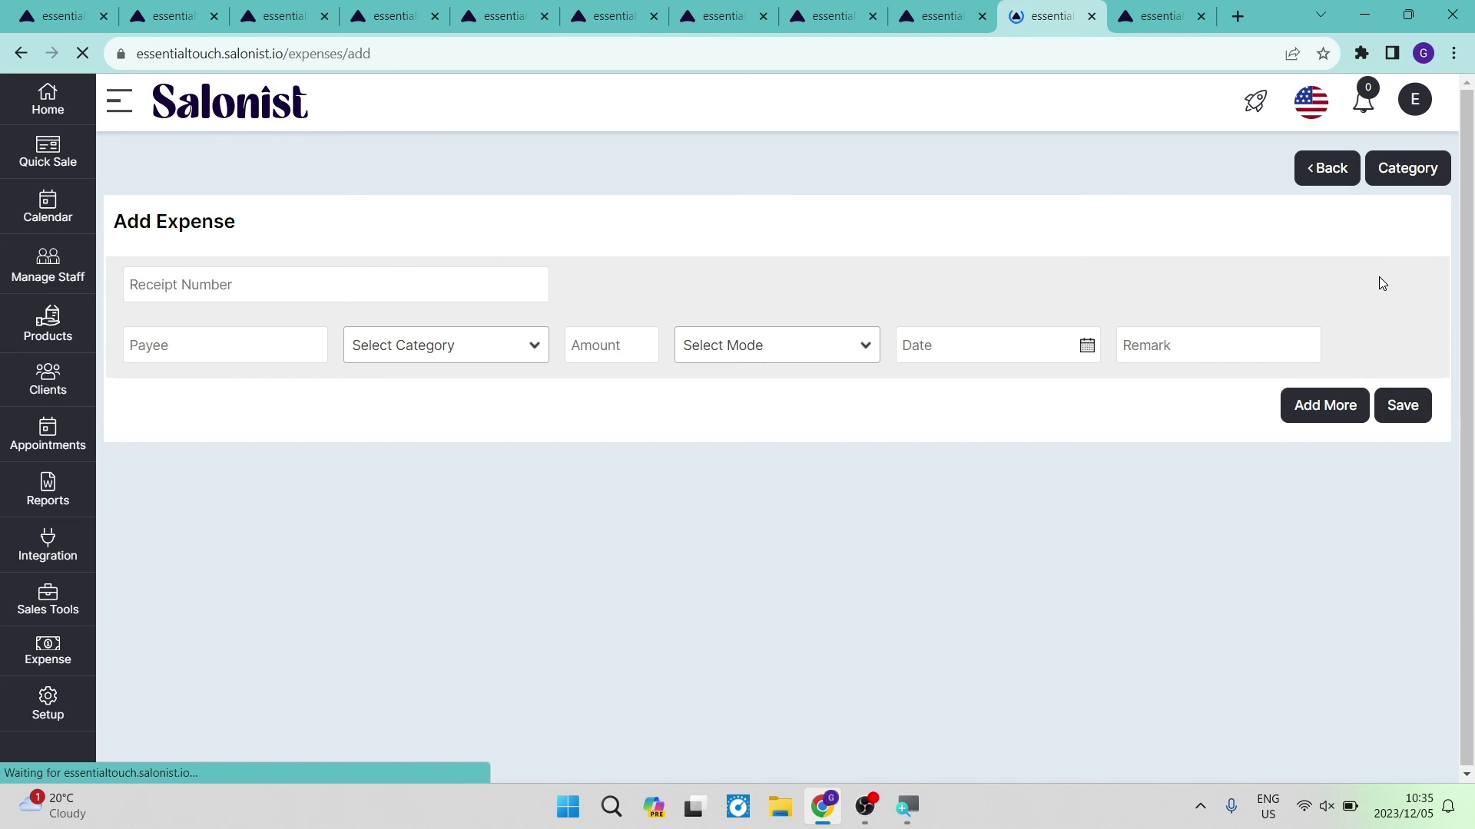
Step: Add two more expense rows to the form, then switch to the Business Details tab
click(266, 287)
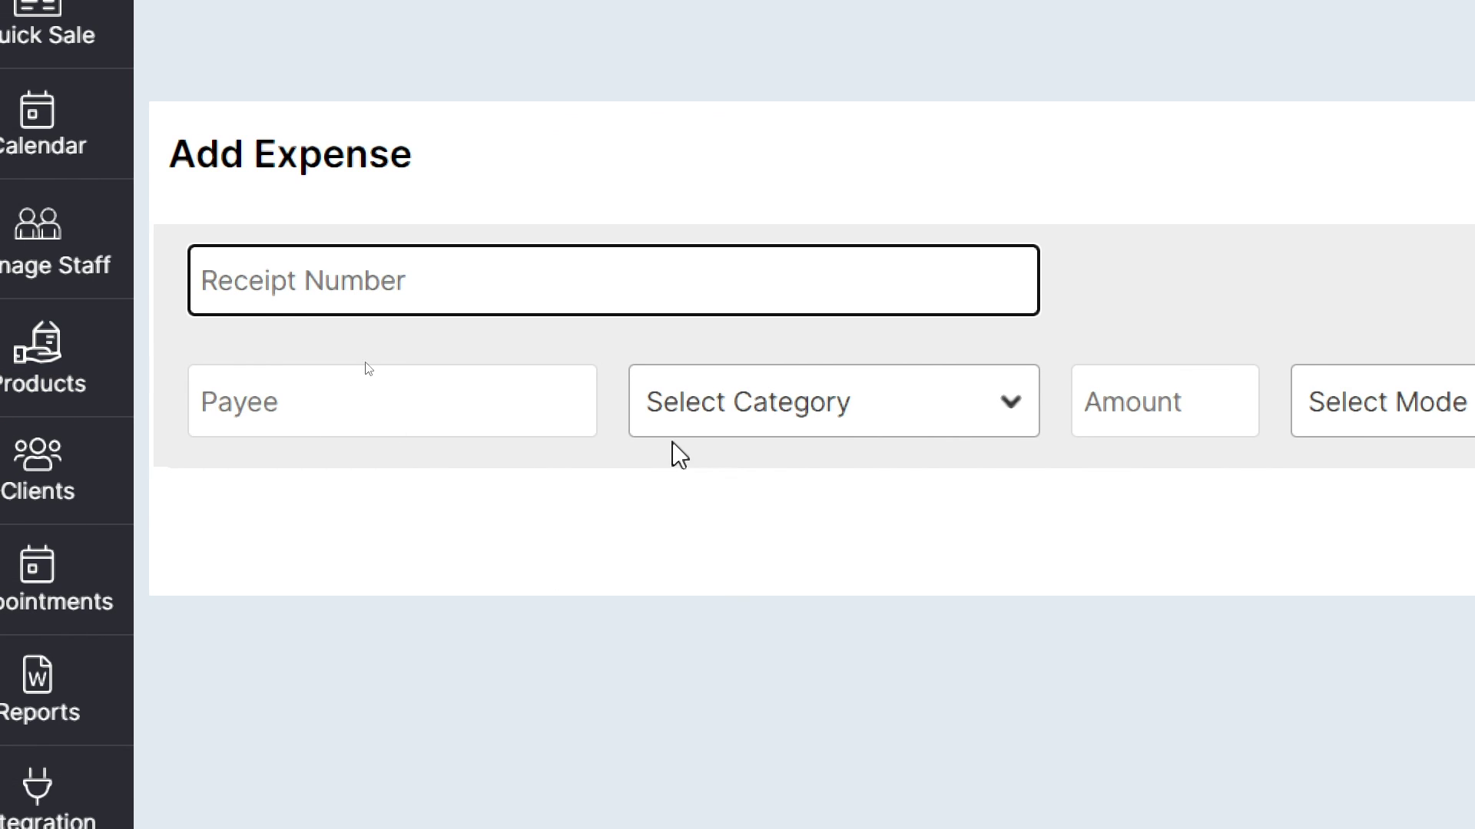
click(1367, 415)
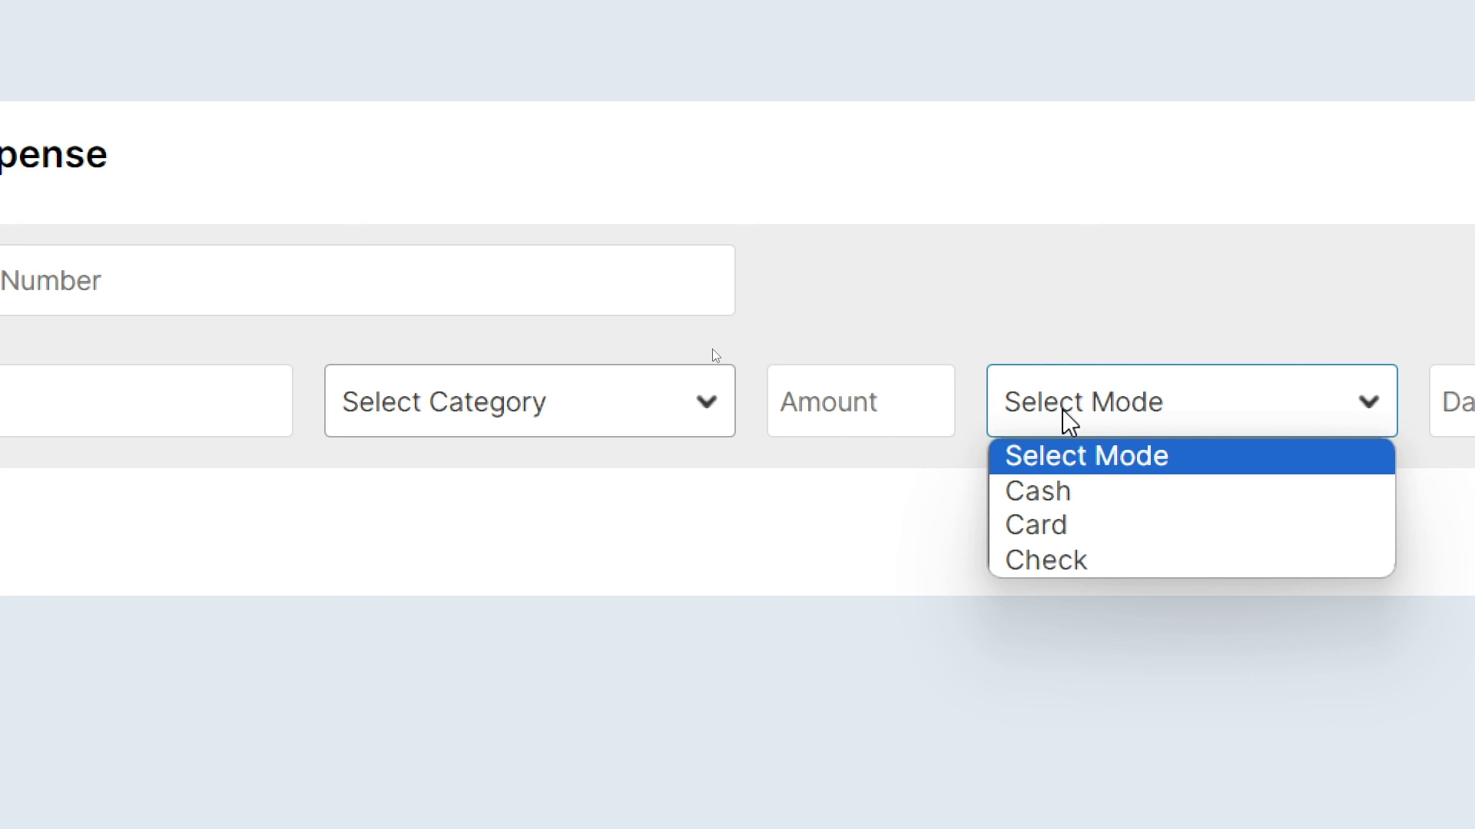
click(1067, 420)
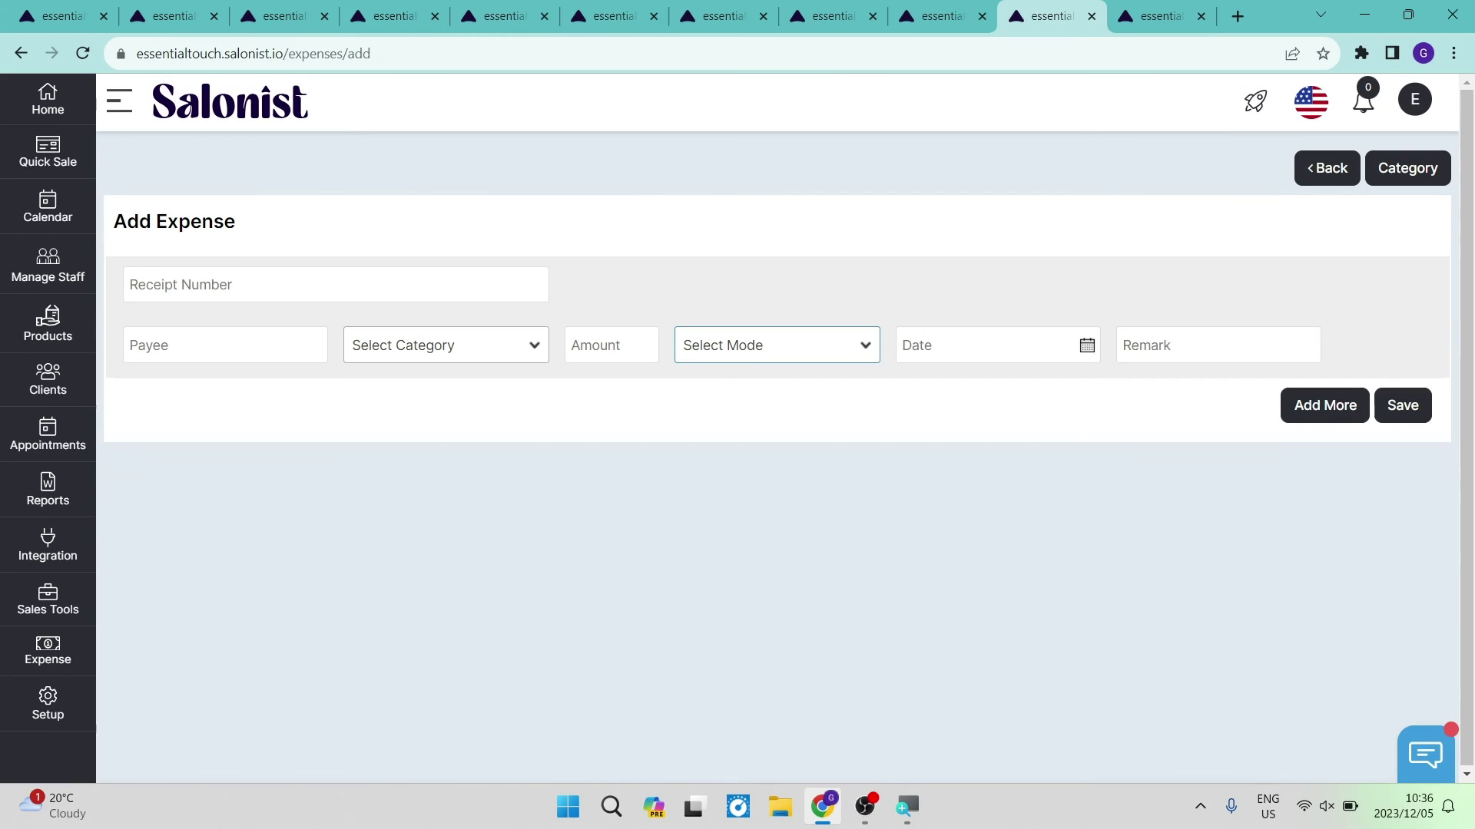
click(1315, 407)
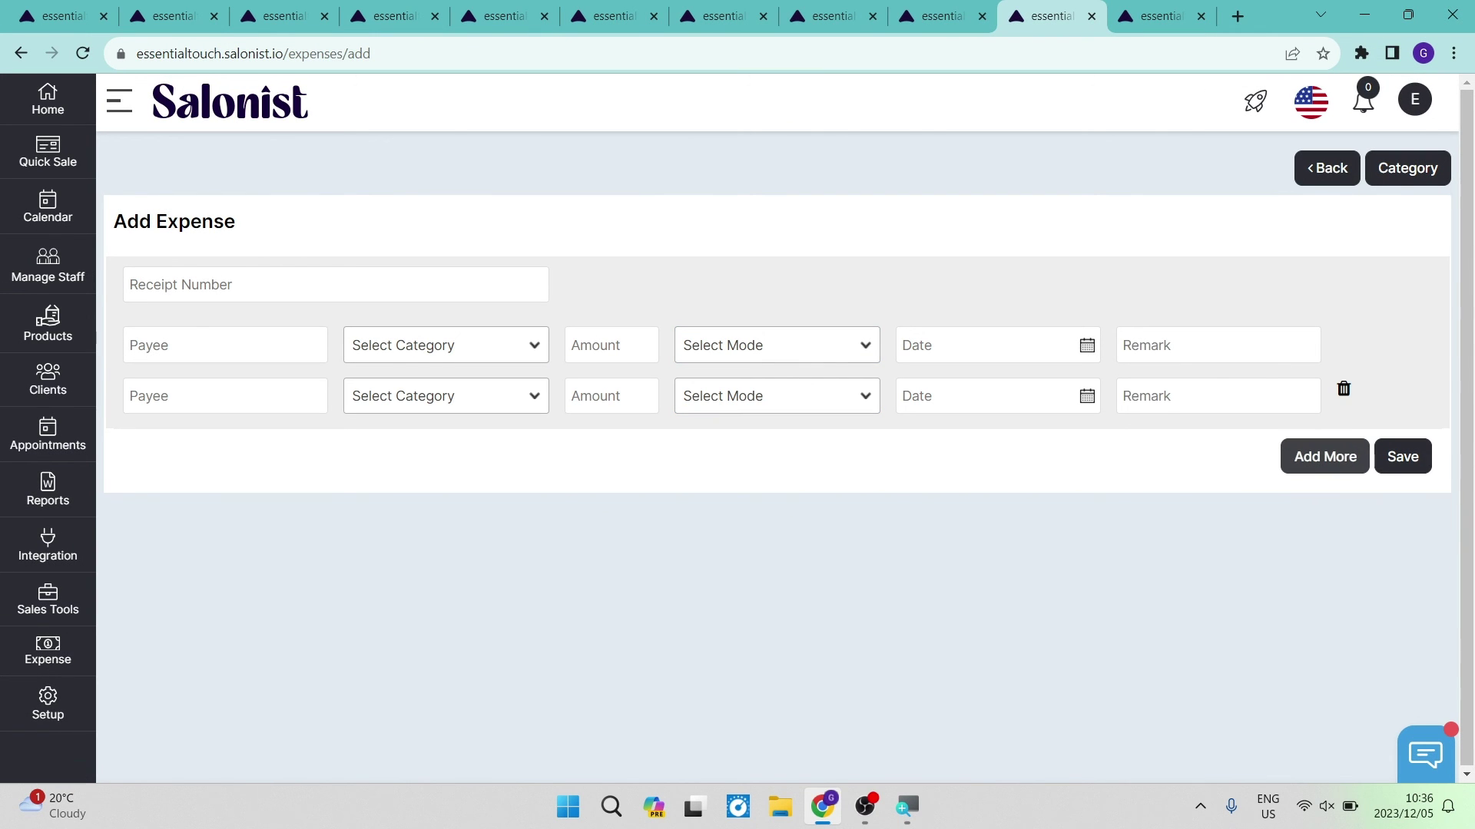
click(1310, 463)
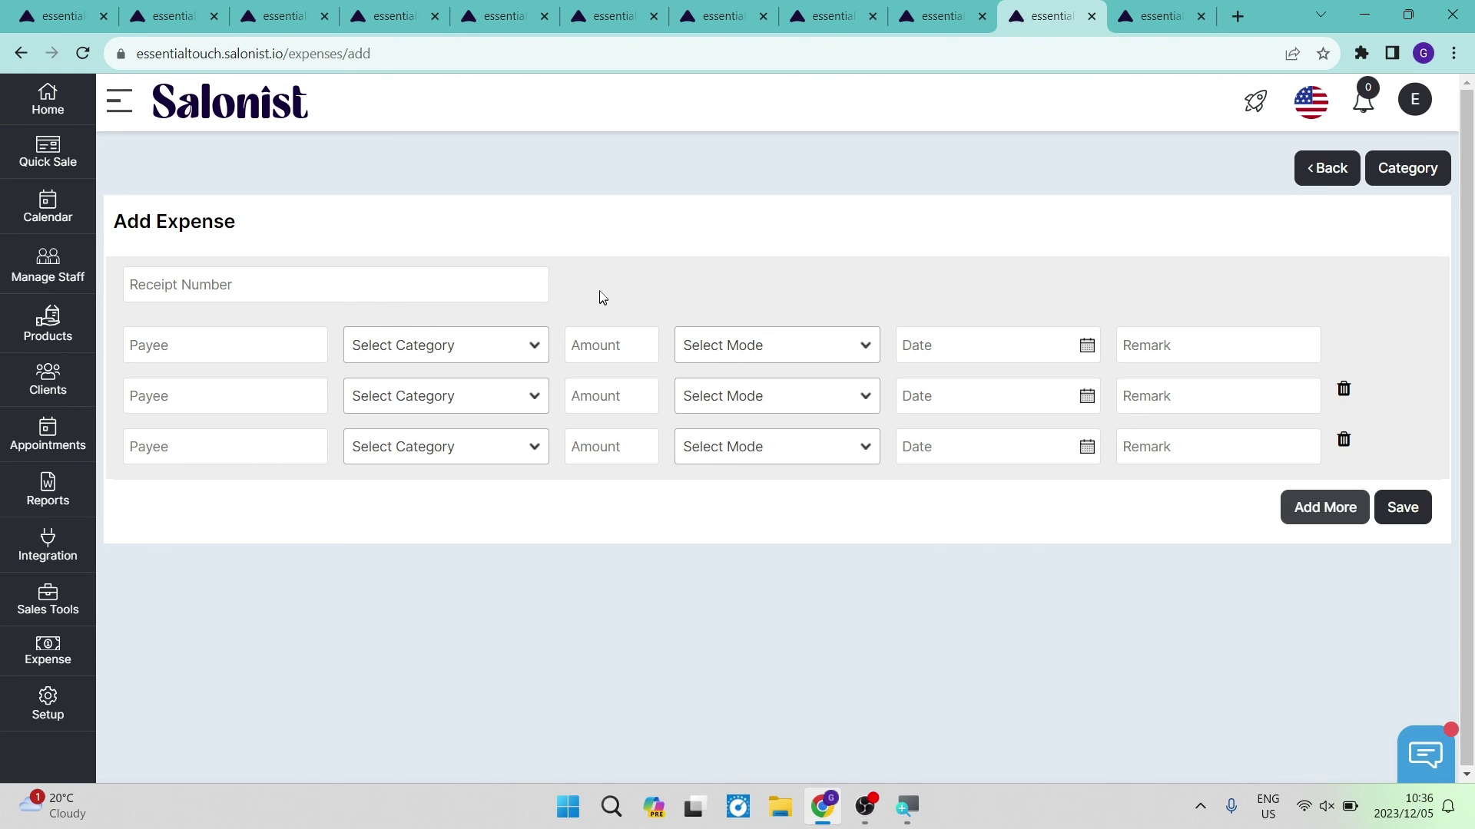
click(1159, 16)
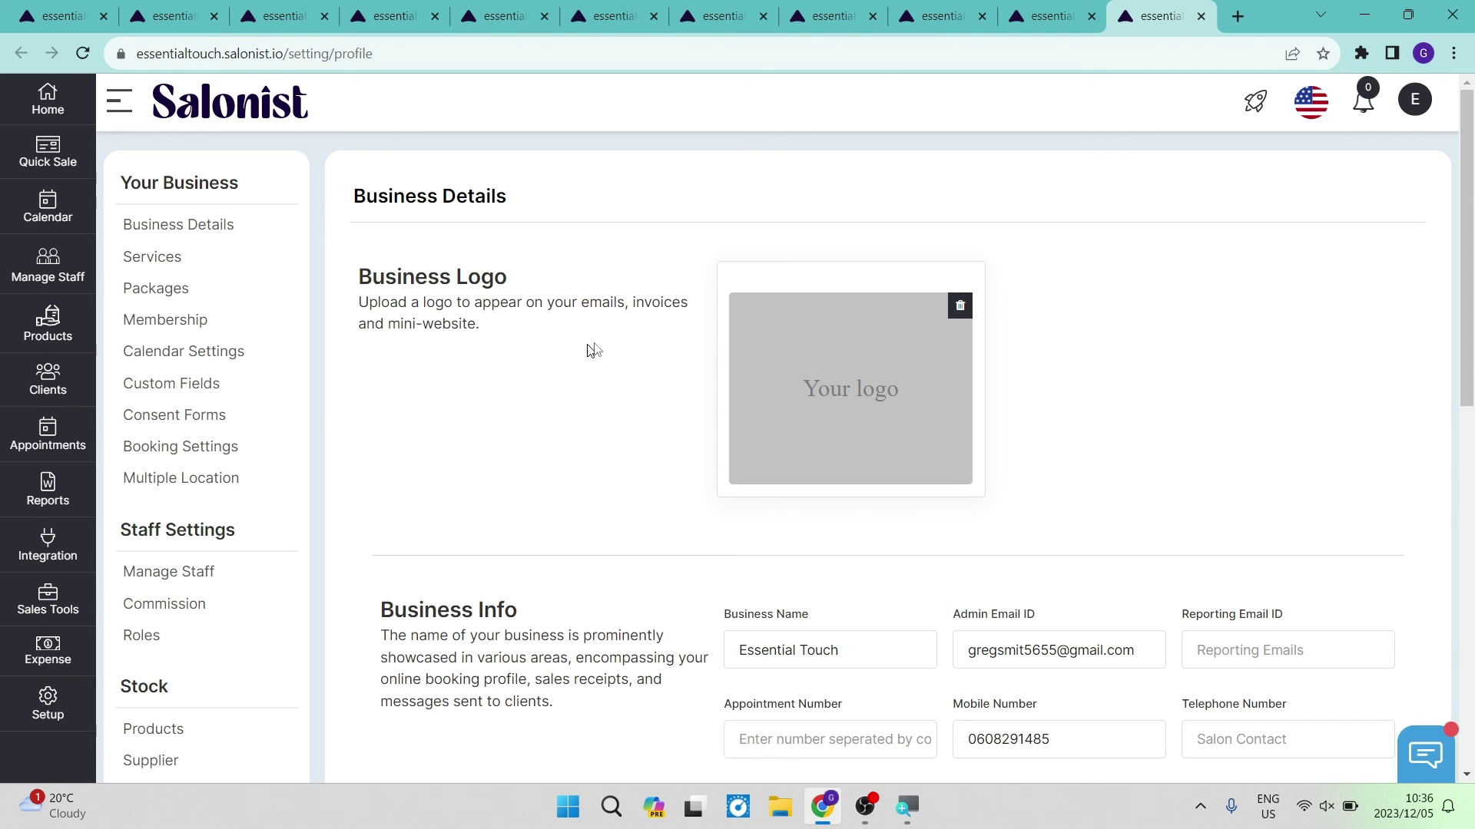
scroll(631, 406, down, 1)
scroll(633, 408, down, 3)
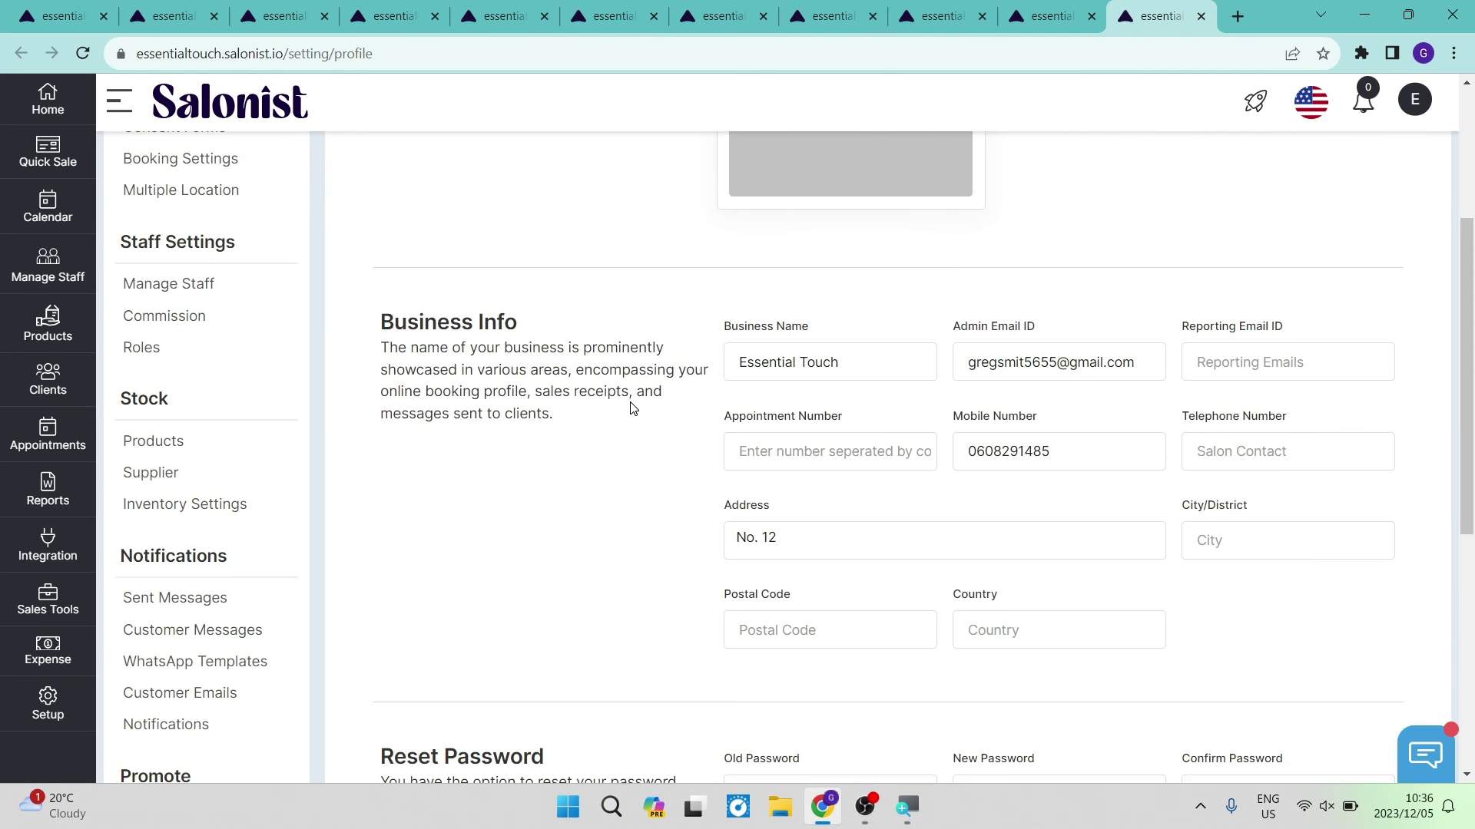
scroll(632, 405, down, 3)
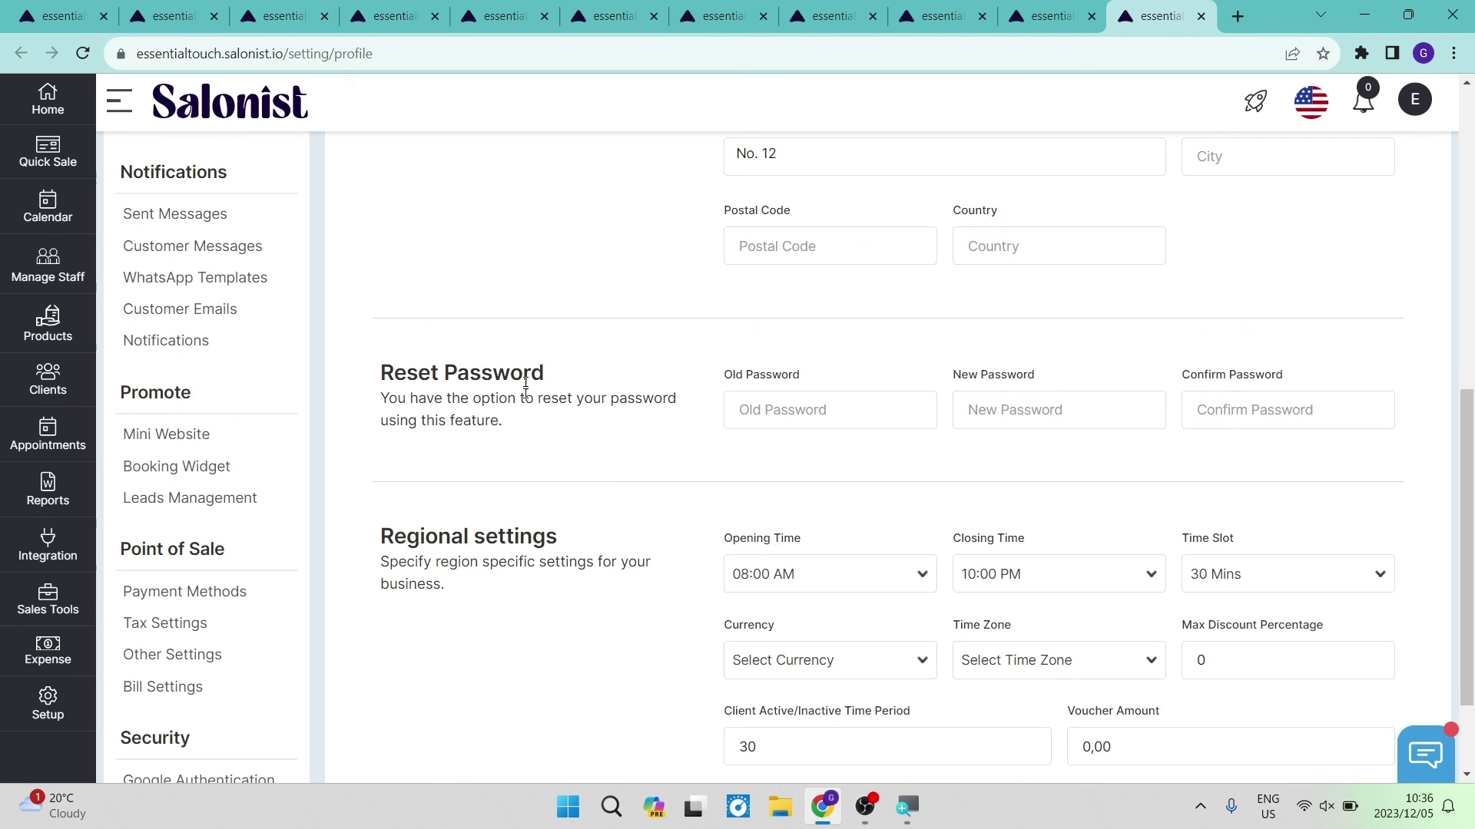
scroll(607, 549, down, 2)
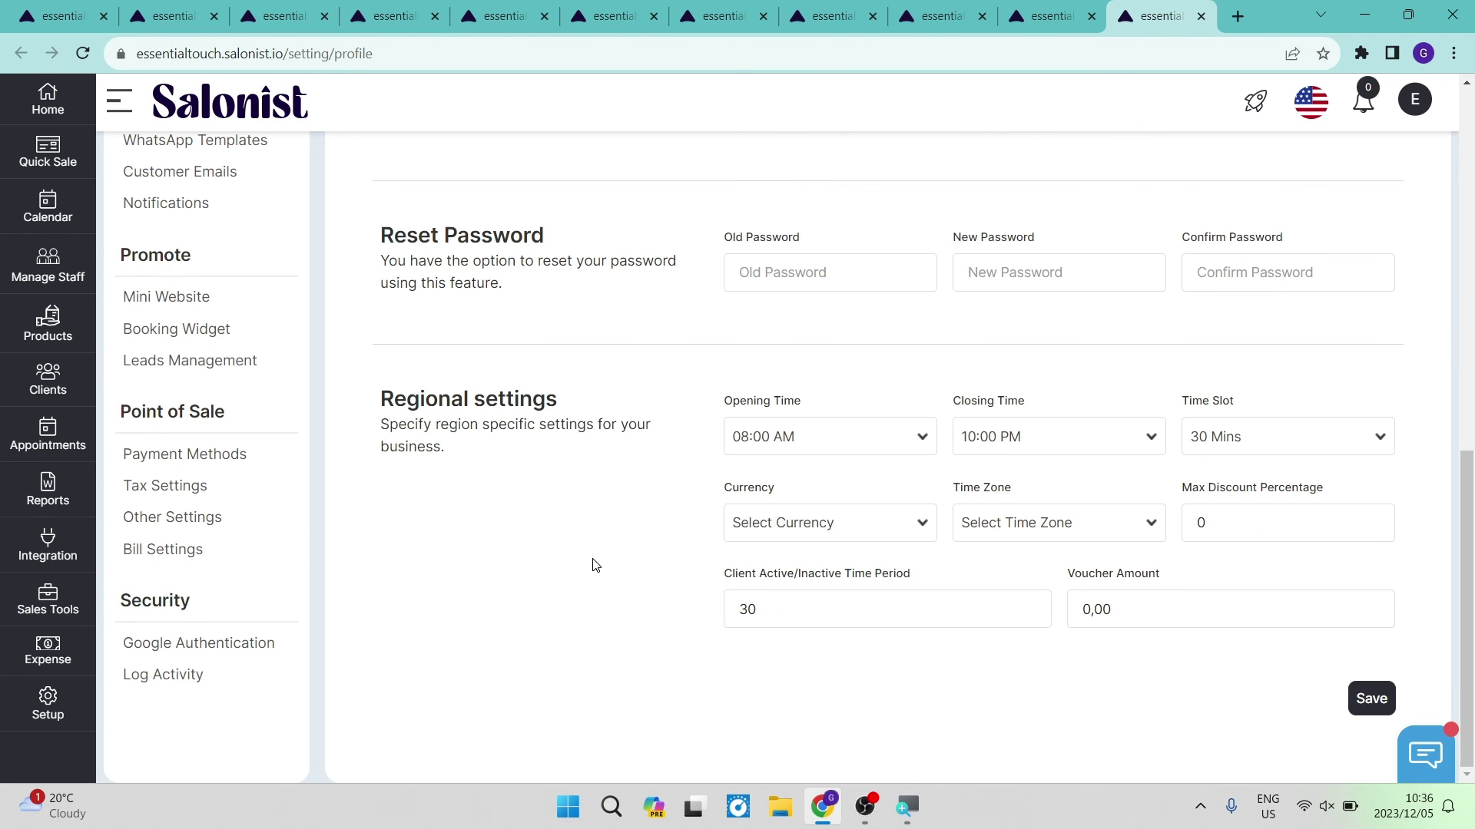
scroll(592, 565, up, 10)
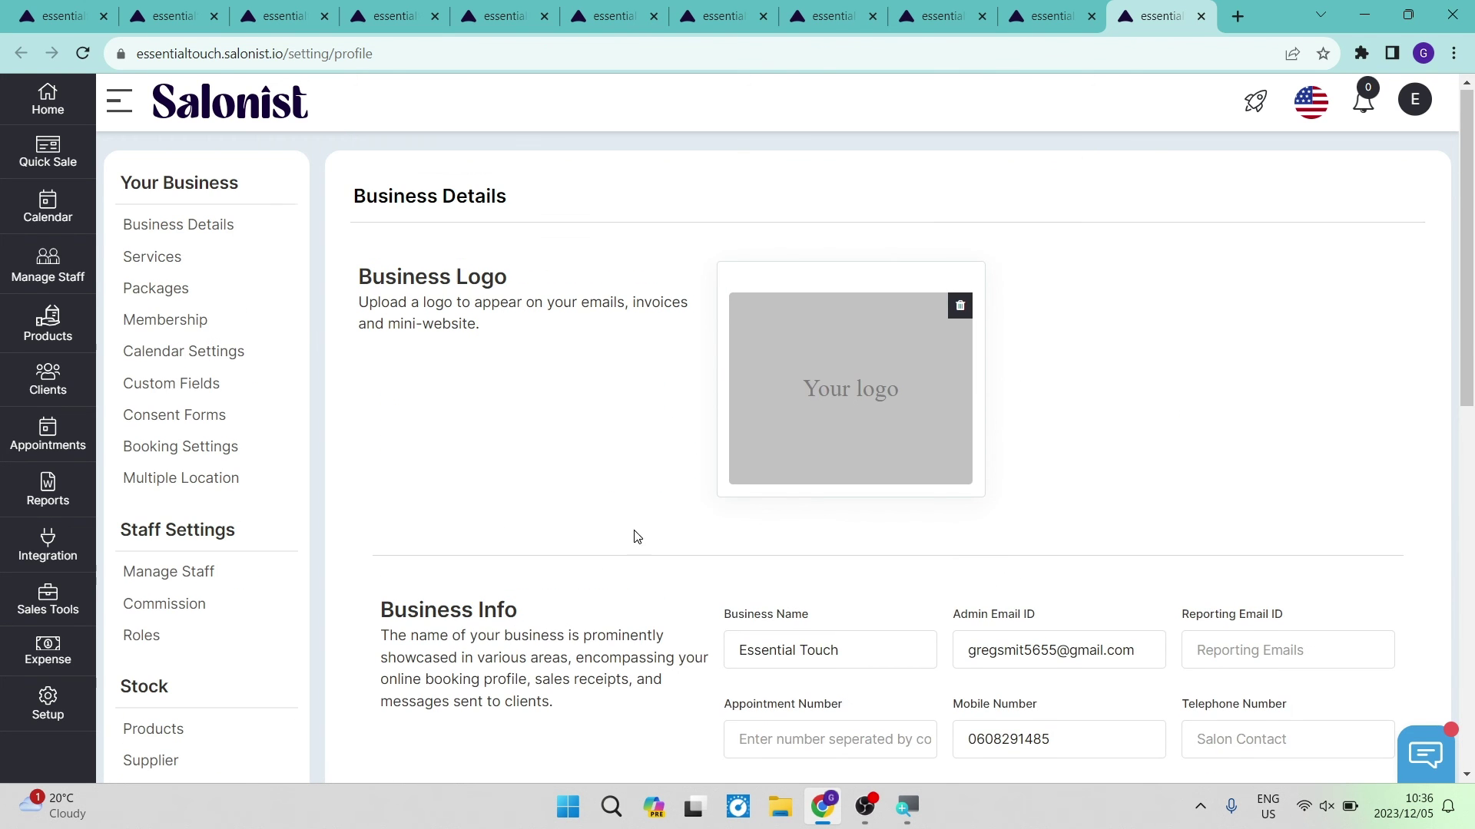